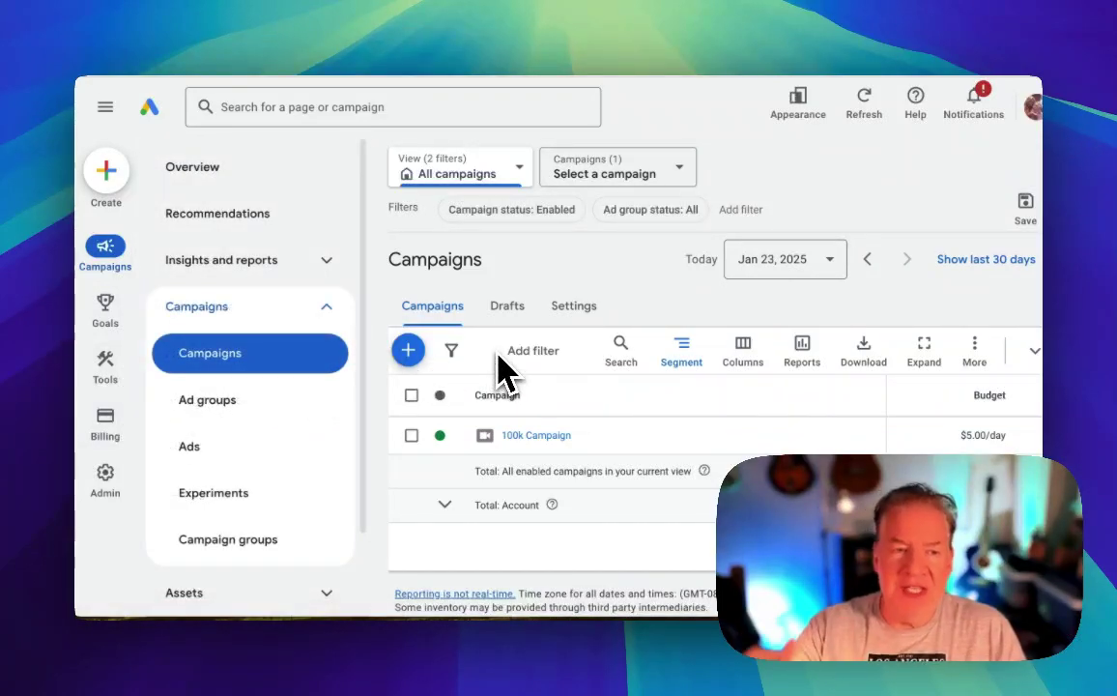
# Look at the Conversions options under the account's Goals.
pyautogui.moveTo(107, 378)
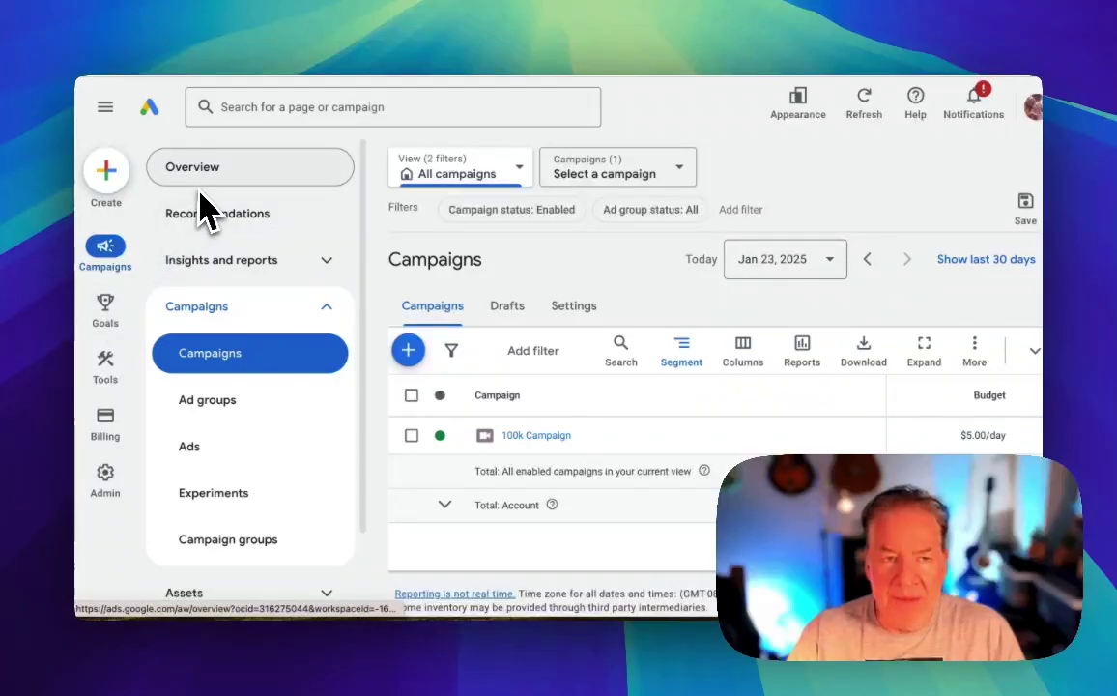
pyautogui.moveTo(107, 346)
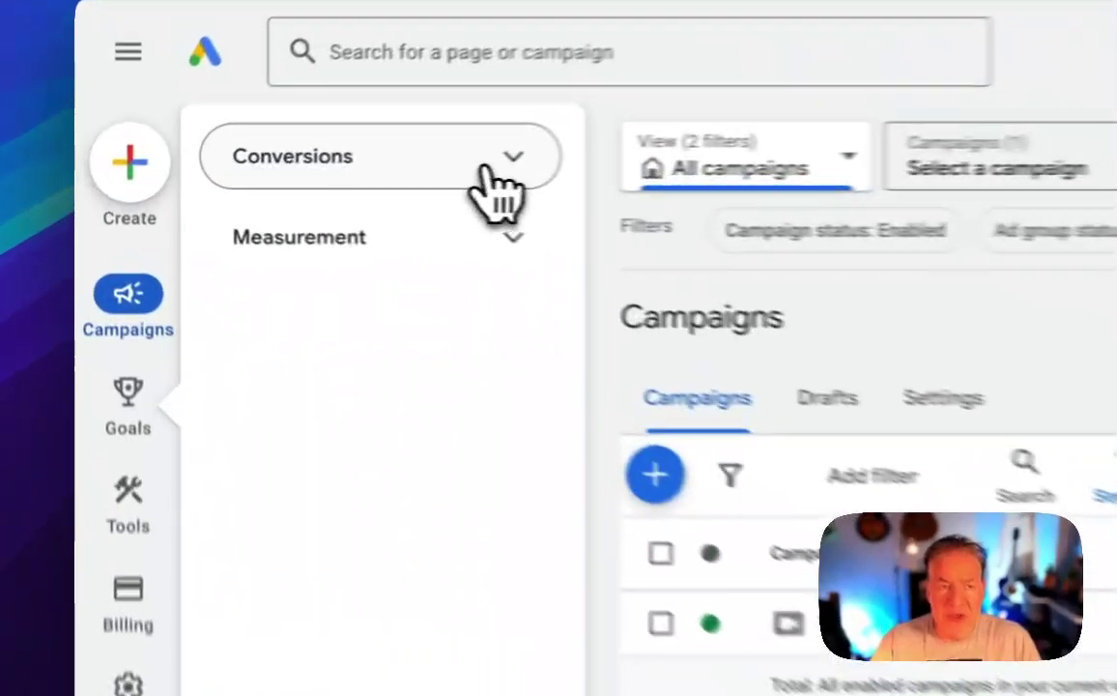
pyautogui.click(498, 188)
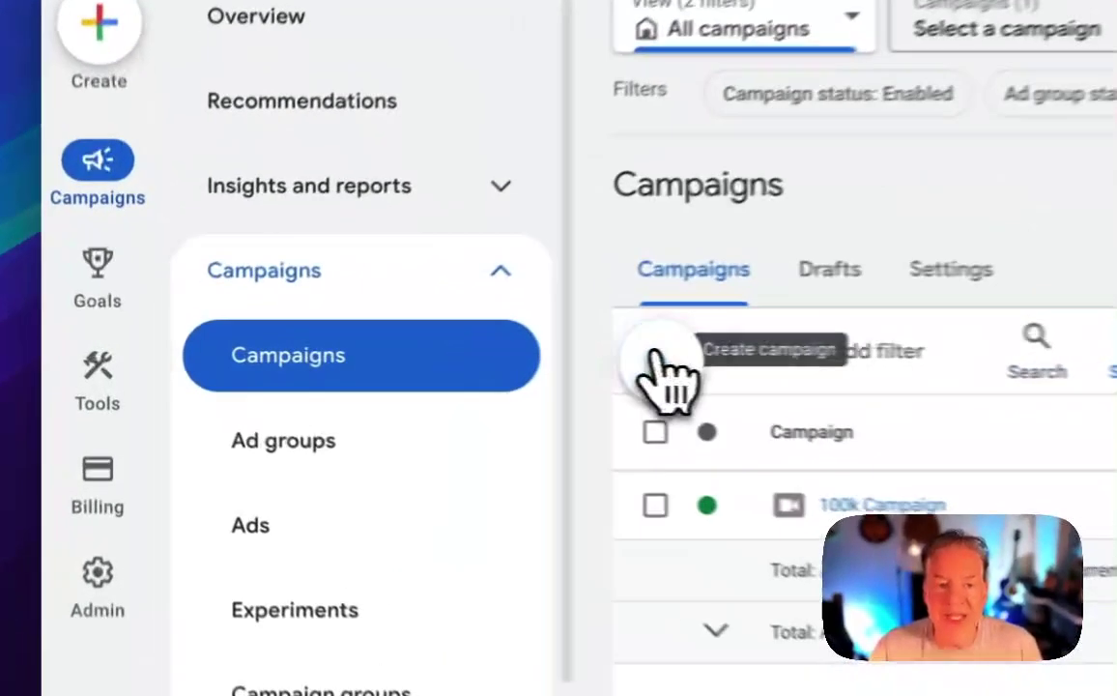
# Start a new campaign and choose to create it without a goal's guidance.
pyautogui.click(407, 350)
pyautogui.click(447, 363)
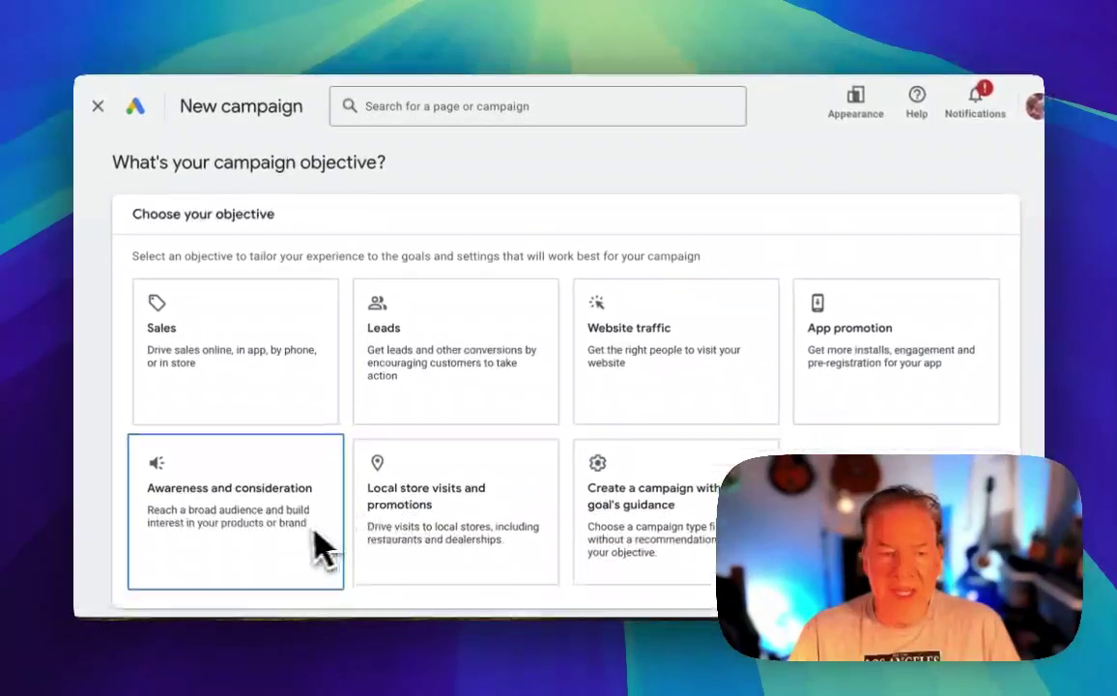
pyautogui.scroll(-2, 311, 537)
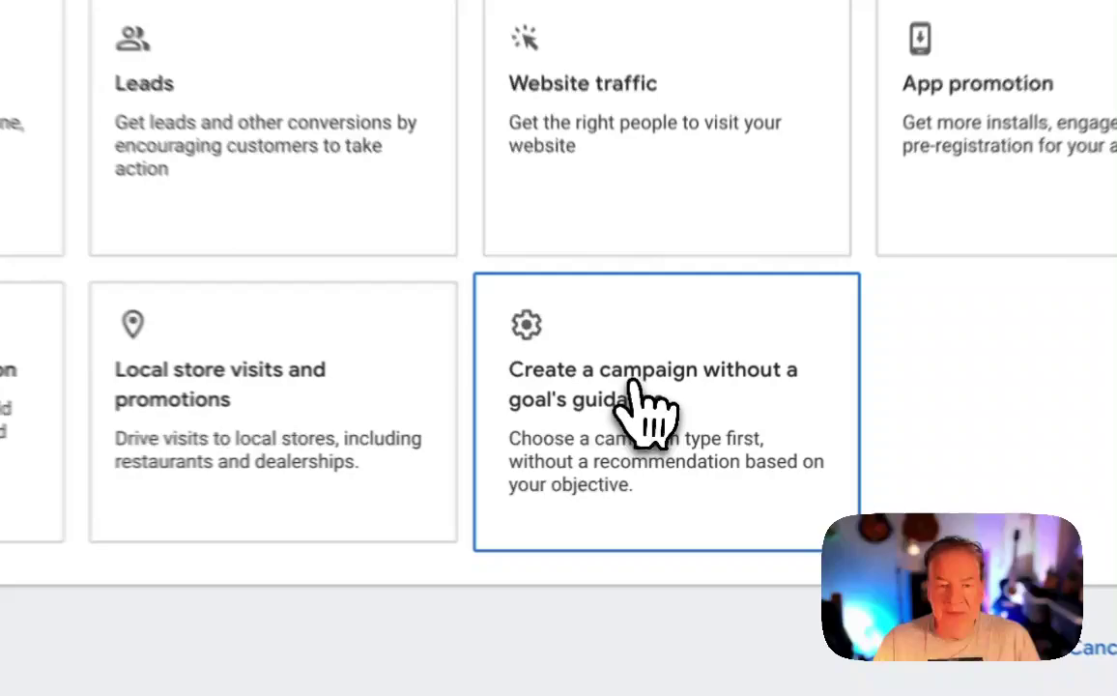
pyautogui.click(658, 464)
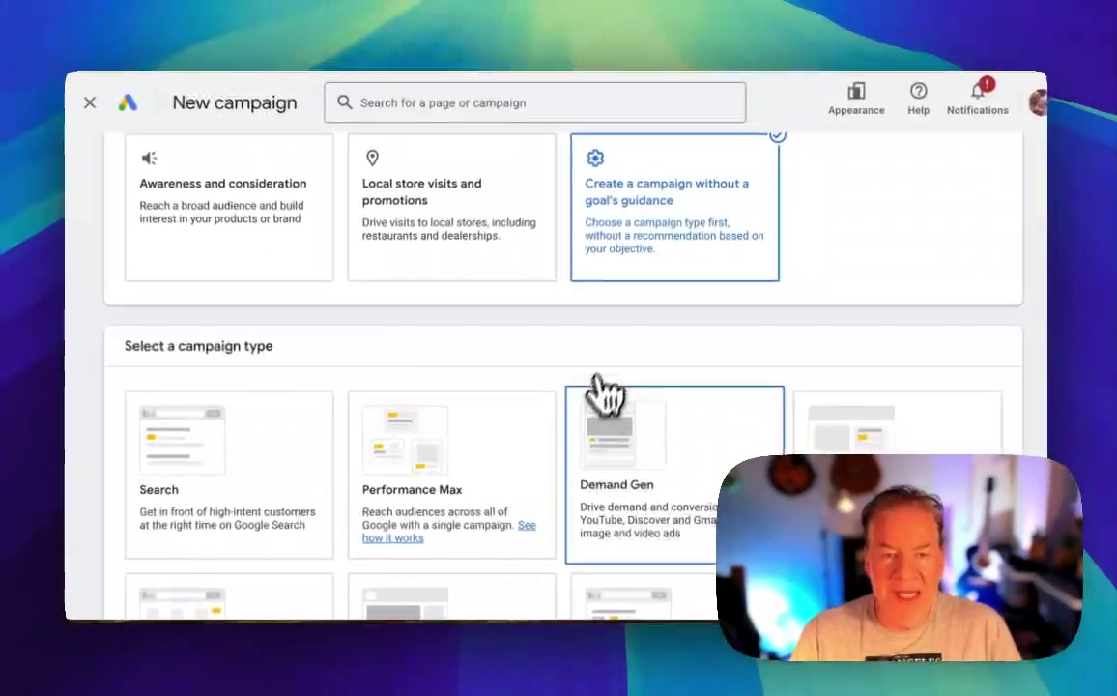
# Choose the Video campaign type with the Drive conversions subtype.
pyautogui.scroll(-2, 589, 388)
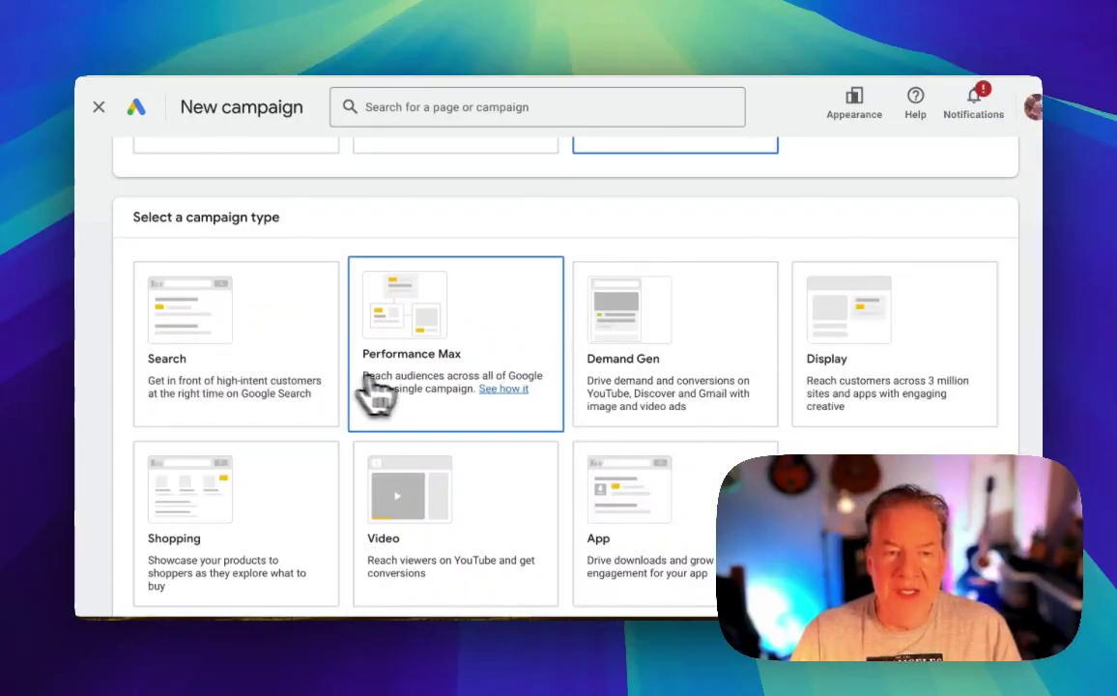
pyautogui.scroll(-2, 679, 399)
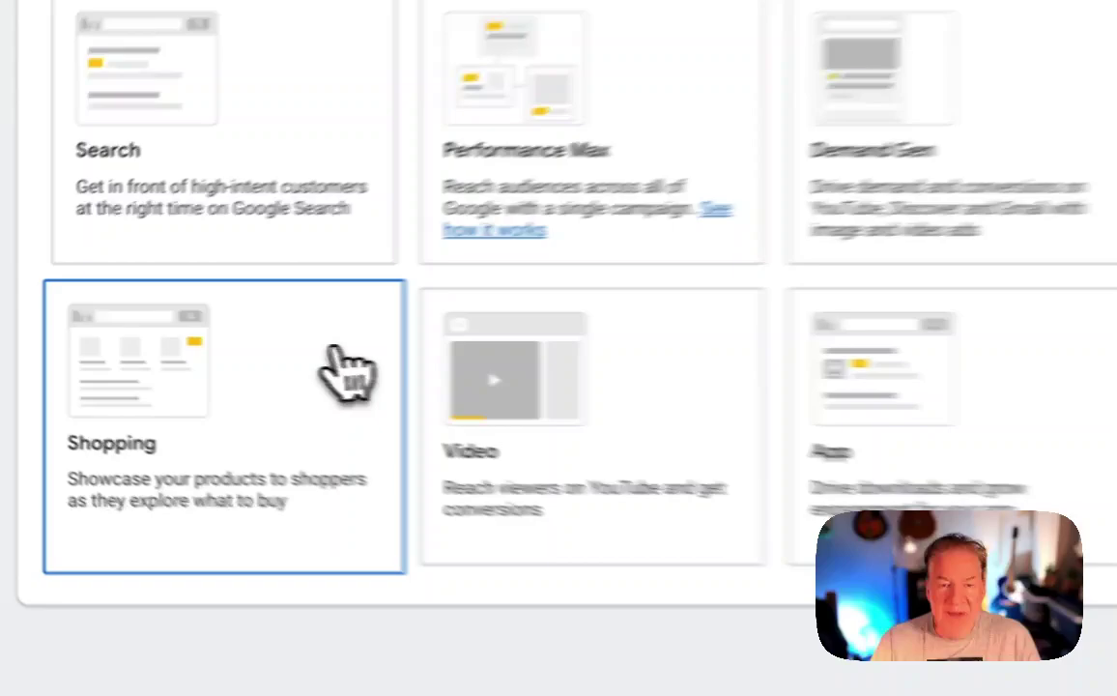
pyautogui.click(266, 367)
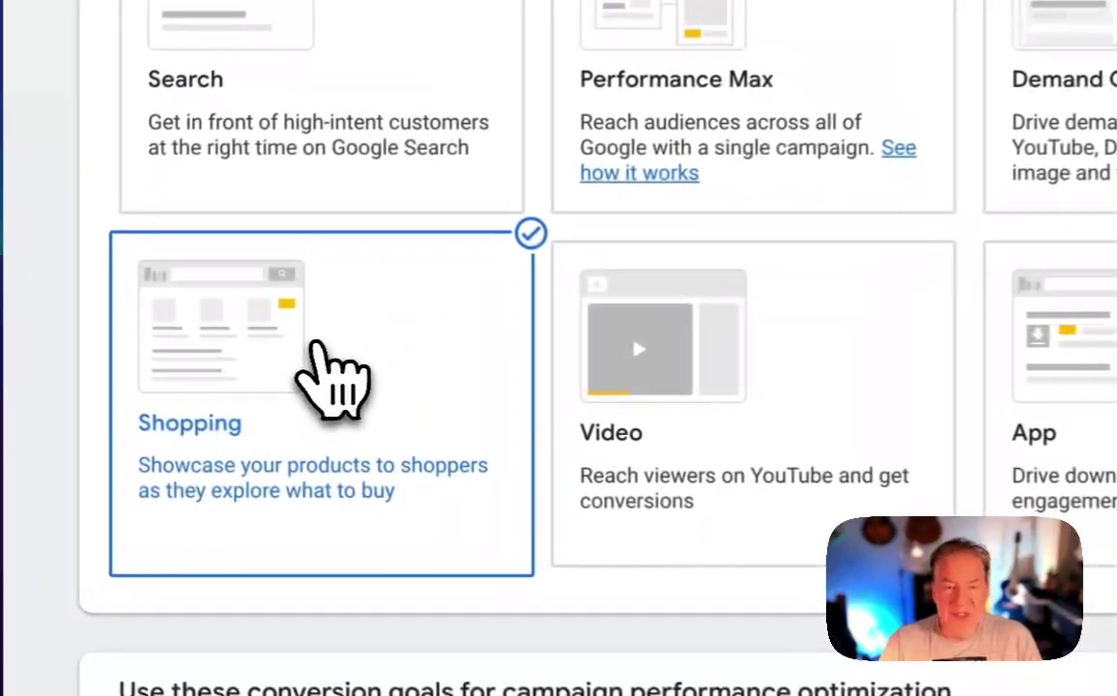
pyautogui.click(676, 411)
pyautogui.scroll(-10, 748, 415)
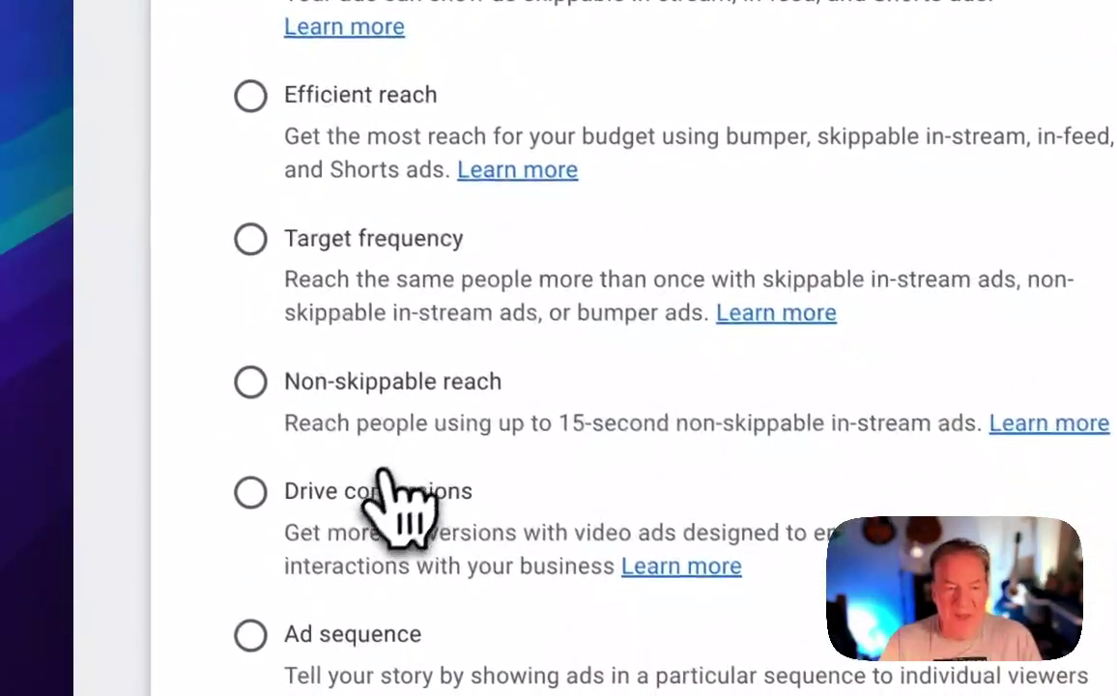
pyautogui.click(349, 498)
pyautogui.scroll(2, 568, 175)
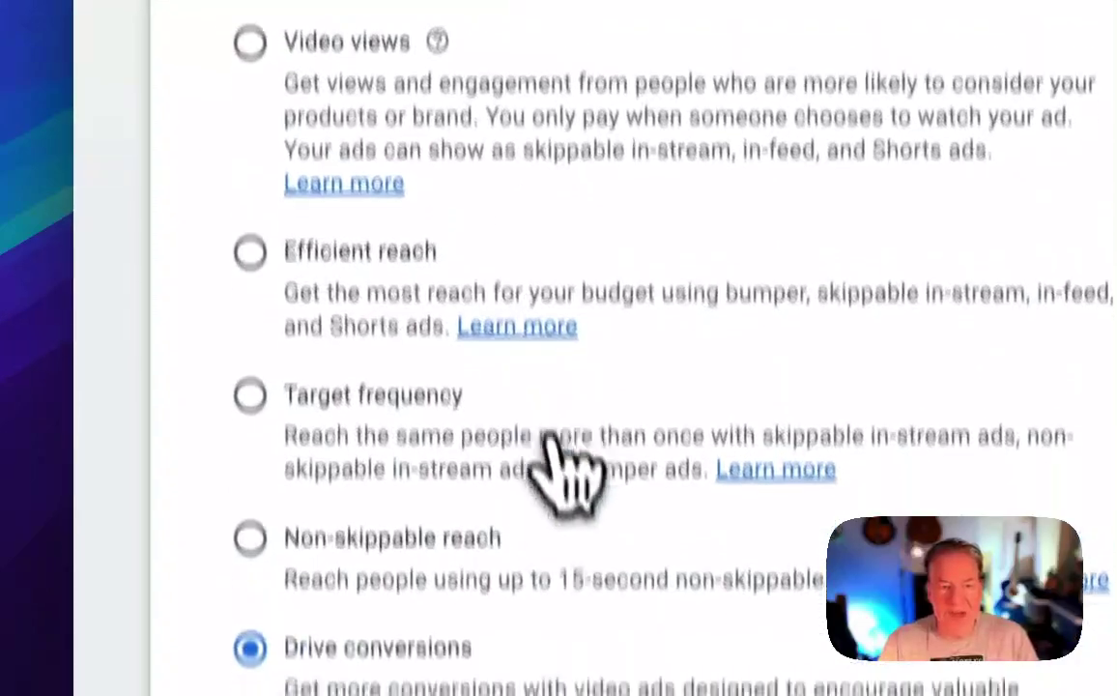
# Review the conversion goals, keep the account defaults, and continue to the campaign settings.
pyautogui.scroll(-6, 561, 468)
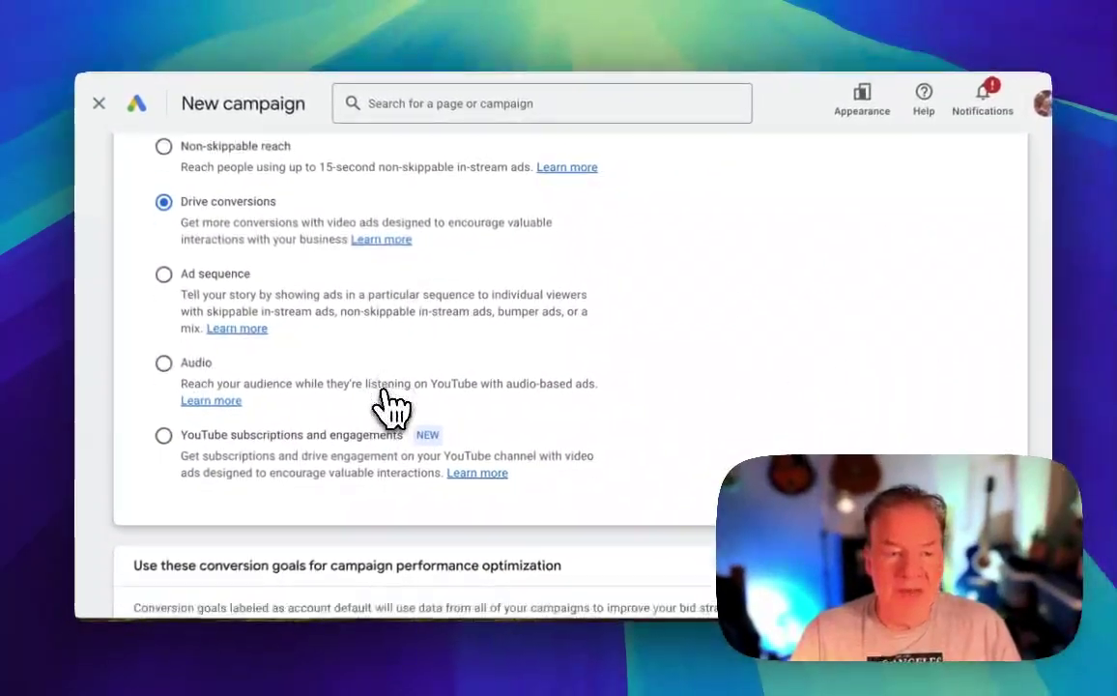
pyautogui.scroll(-3, 570, 411)
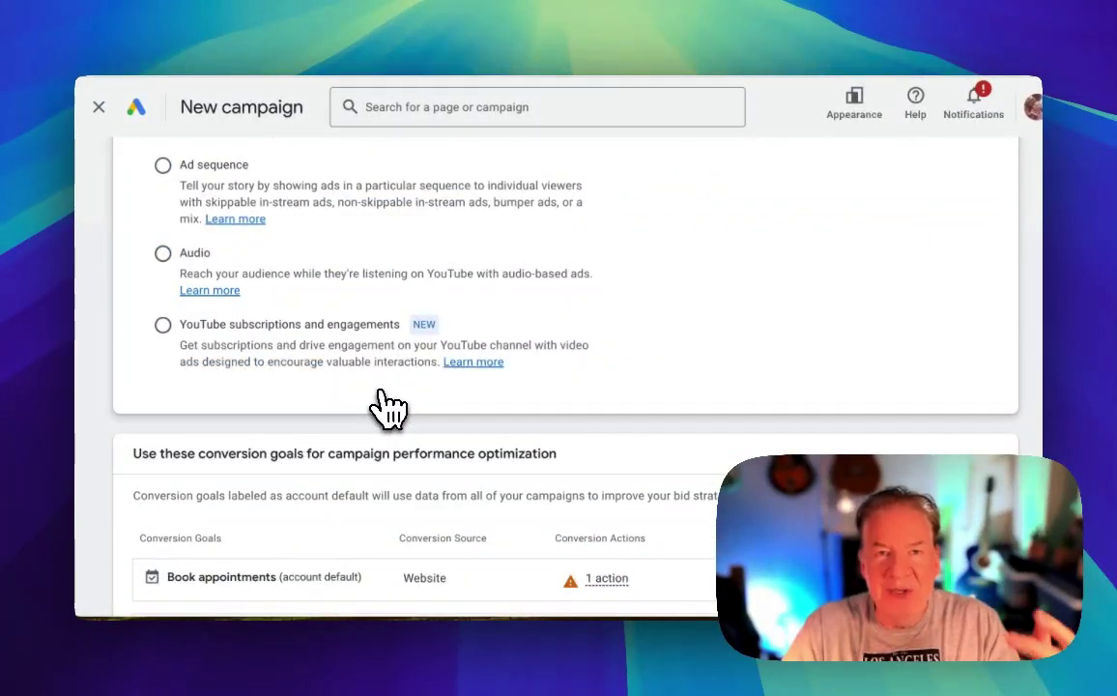
pyautogui.scroll(-5, 454, 426)
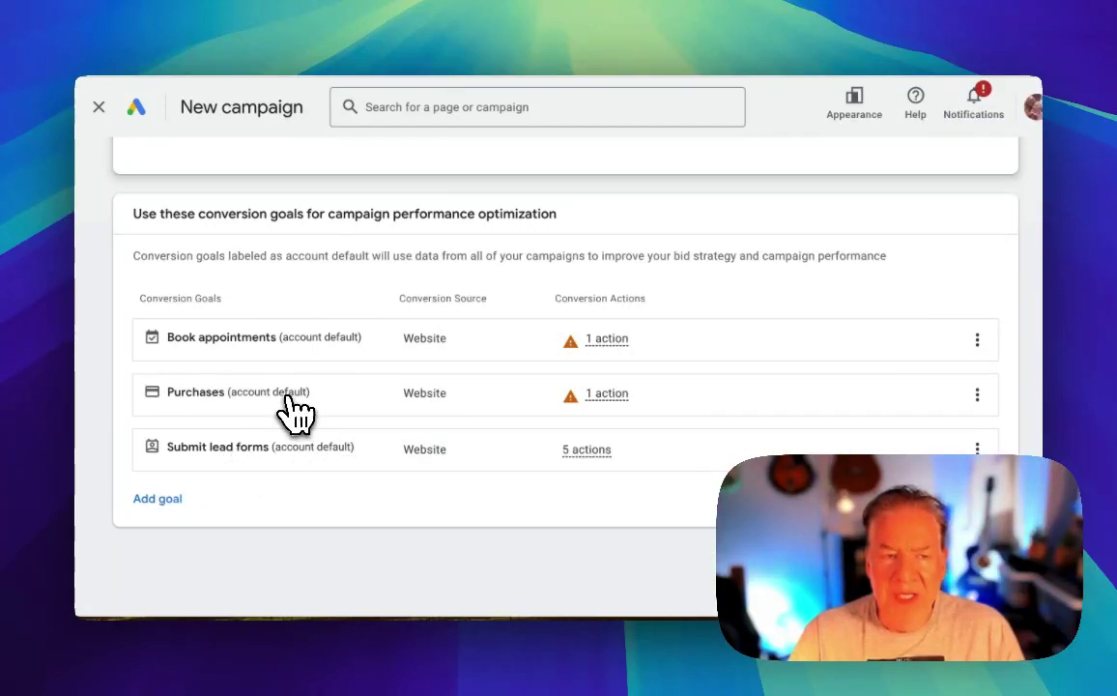
pyautogui.moveTo(534, 349)
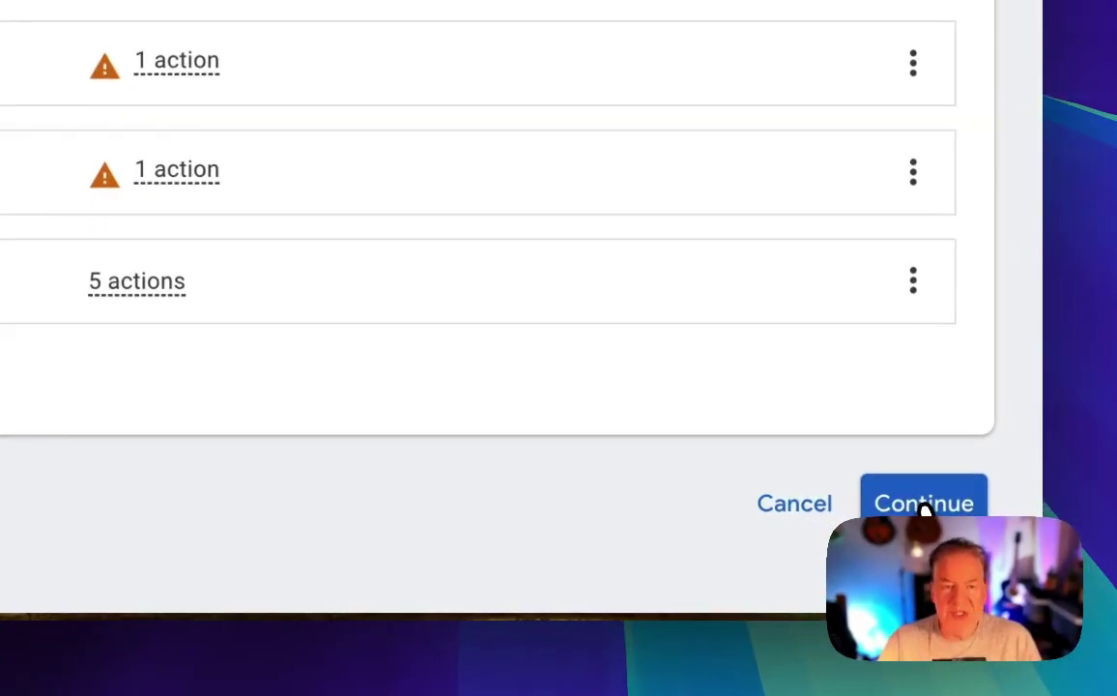
pyautogui.click(981, 559)
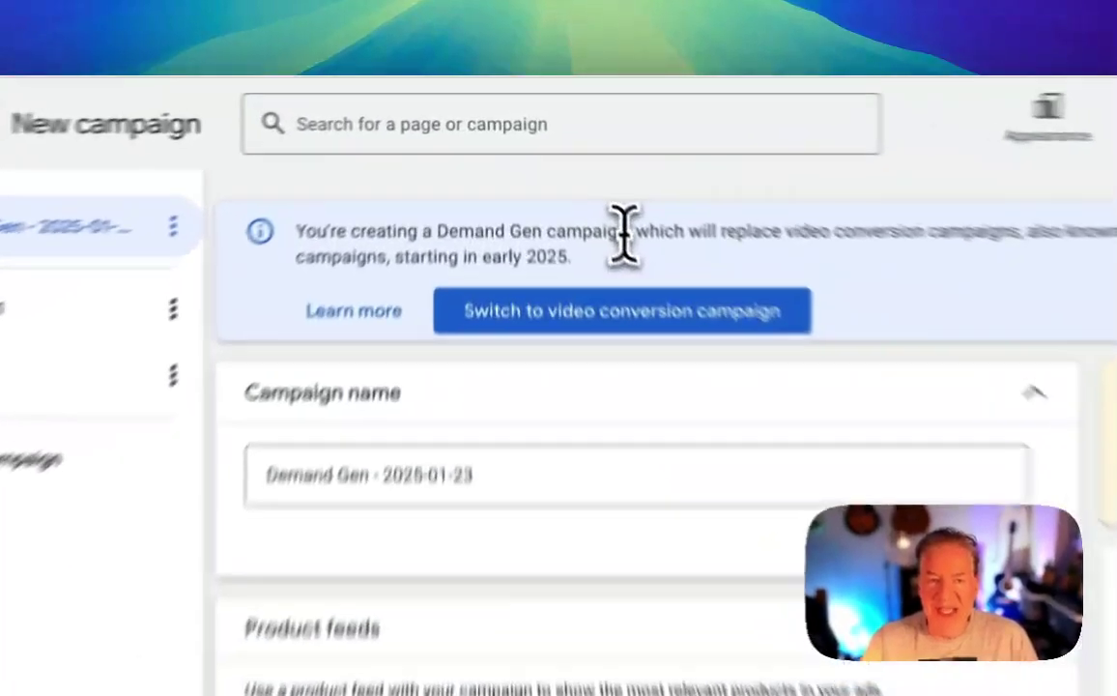
# Switch from the Demand Gen campaign to a video conversion campaign, leaving the unsaved setup page.
pyautogui.moveTo(556, 177); pyautogui.dragTo(482, 176)
pyautogui.doubleClick(539, 311)
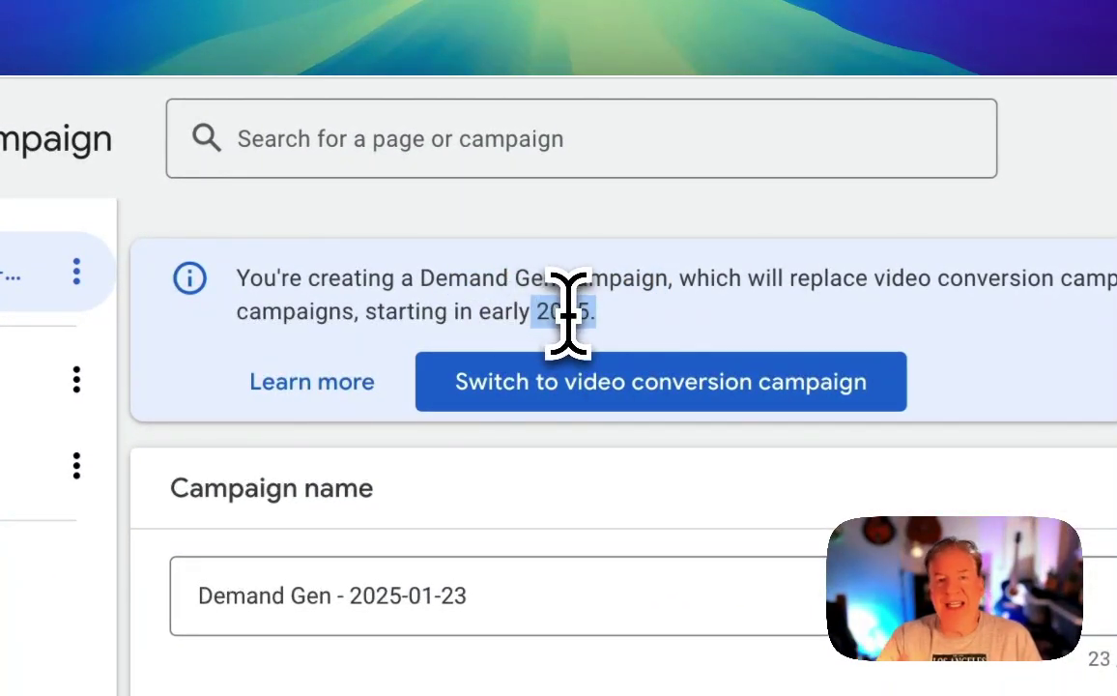
pyautogui.click(616, 344)
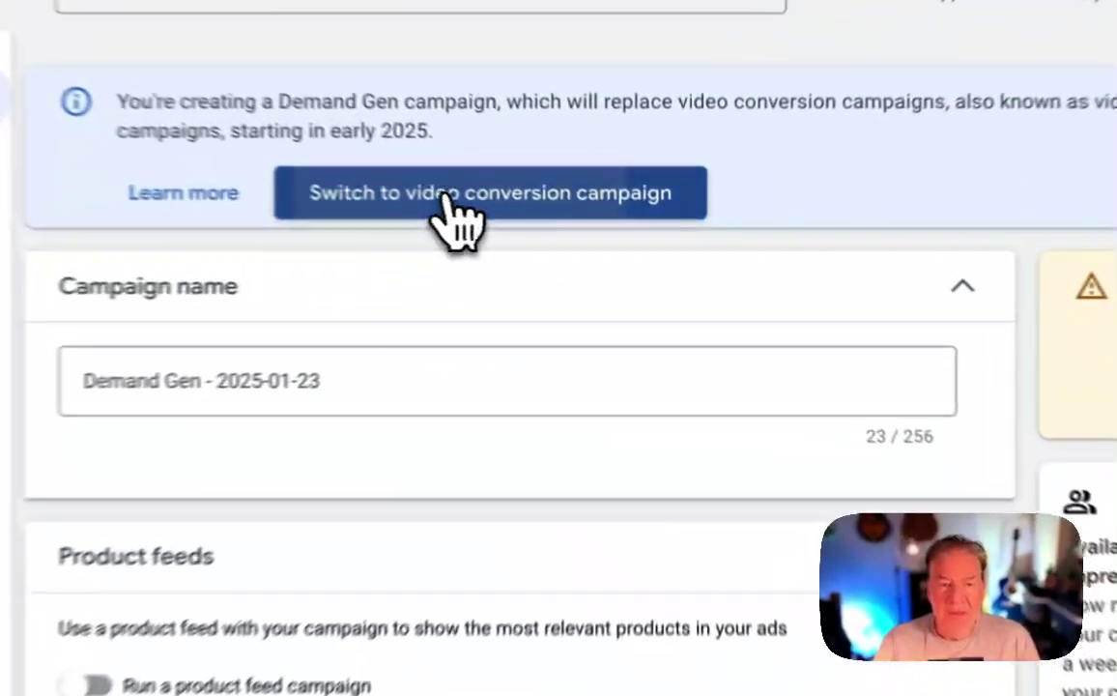
pyautogui.click(556, 232)
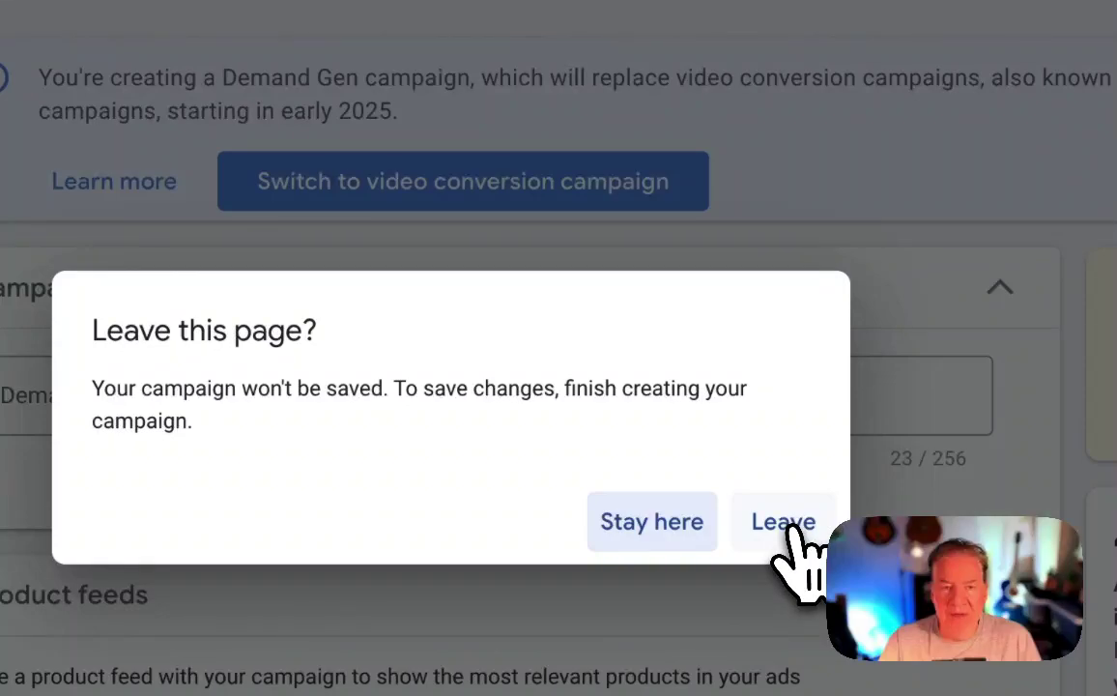
pyautogui.click(784, 522)
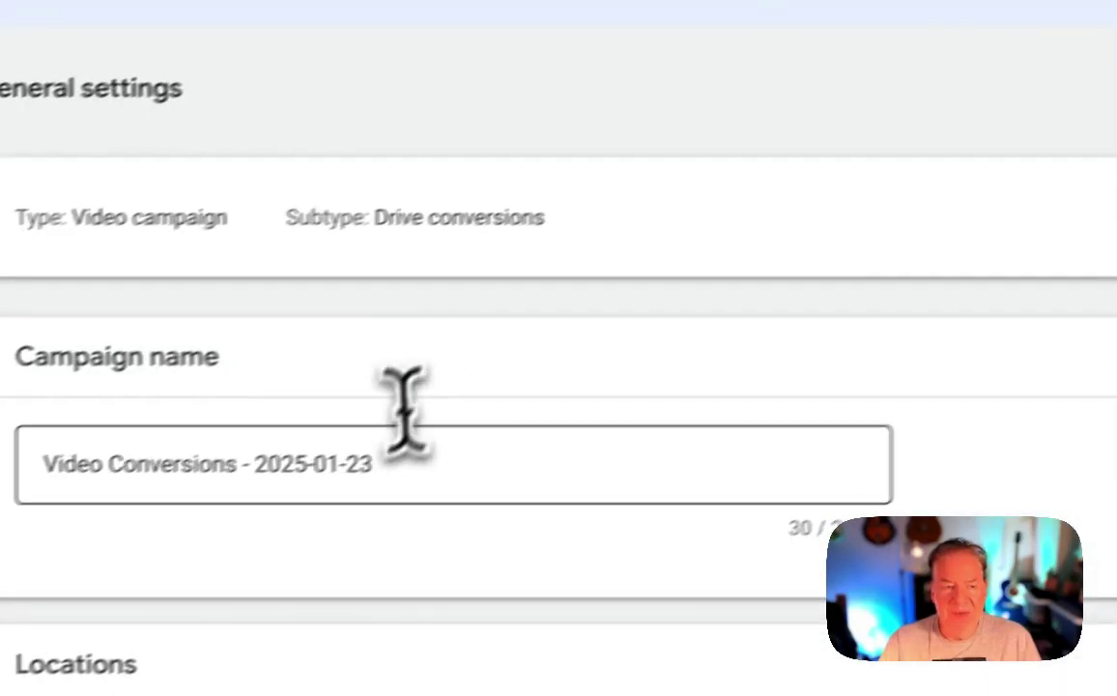
# Review the campaign name, location and language settings of the new video campaign.
pyautogui.moveTo(485, 447); pyautogui.dragTo(107, 446)
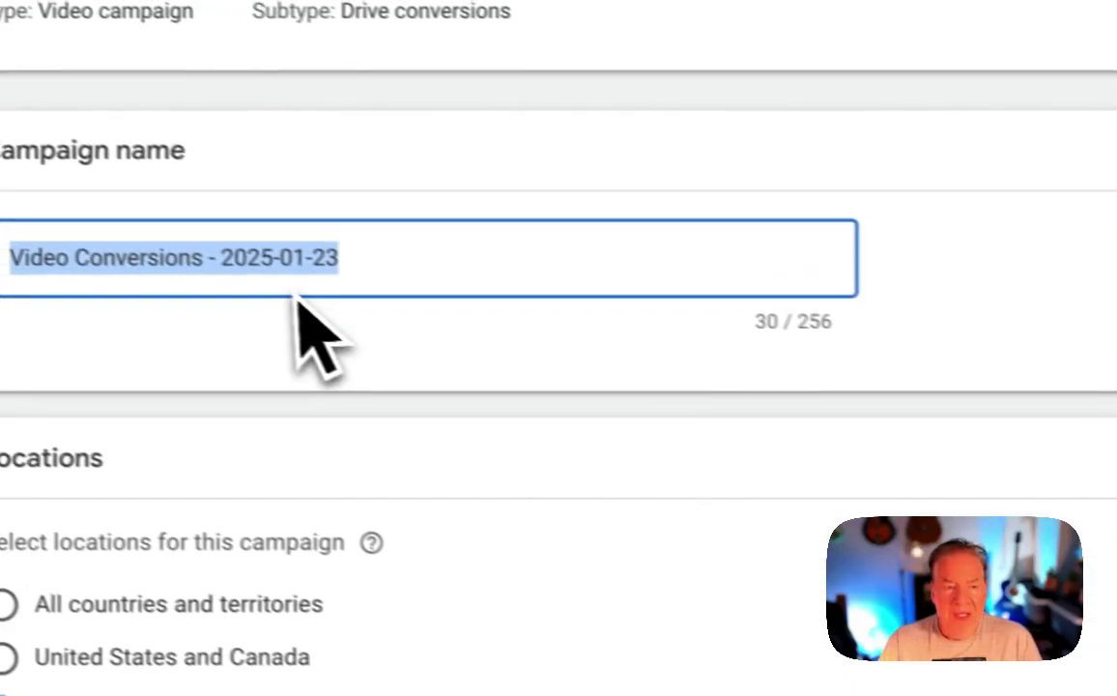
pyautogui.click(414, 282)
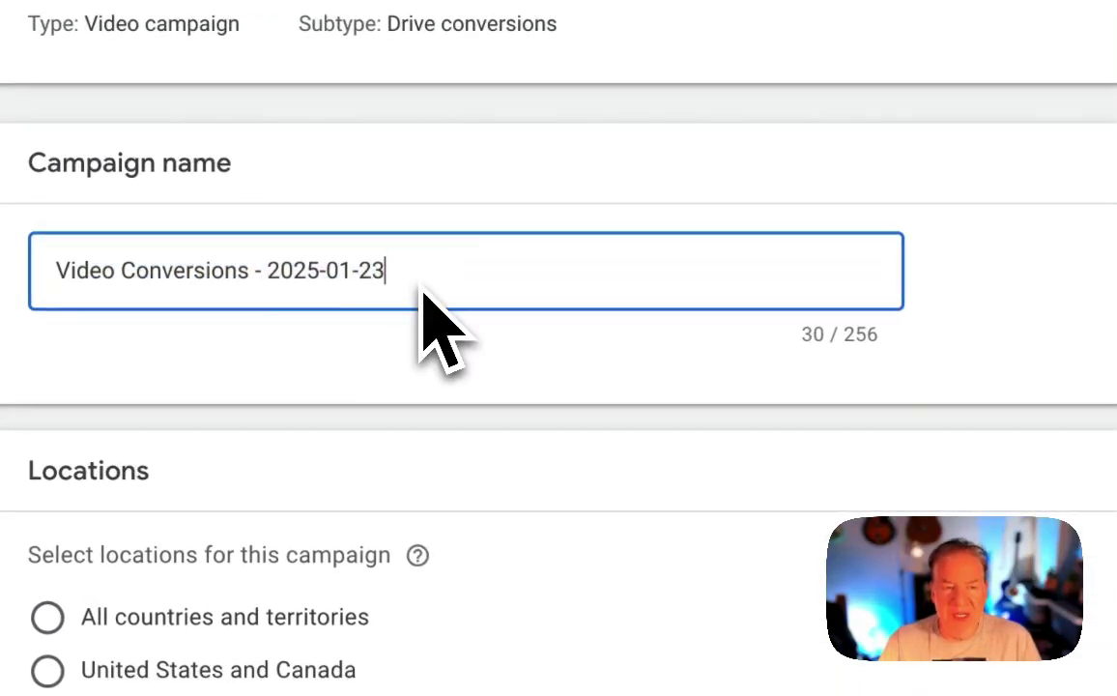
pyautogui.scroll(-3, 734, 406)
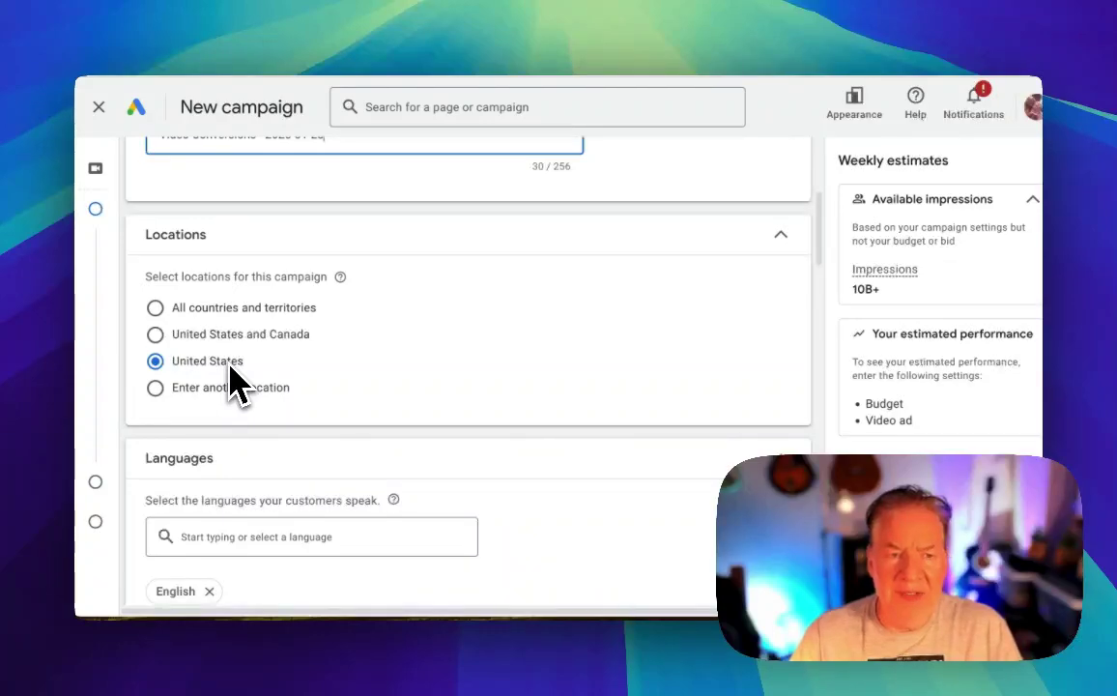
pyautogui.scroll(-3, 253, 388)
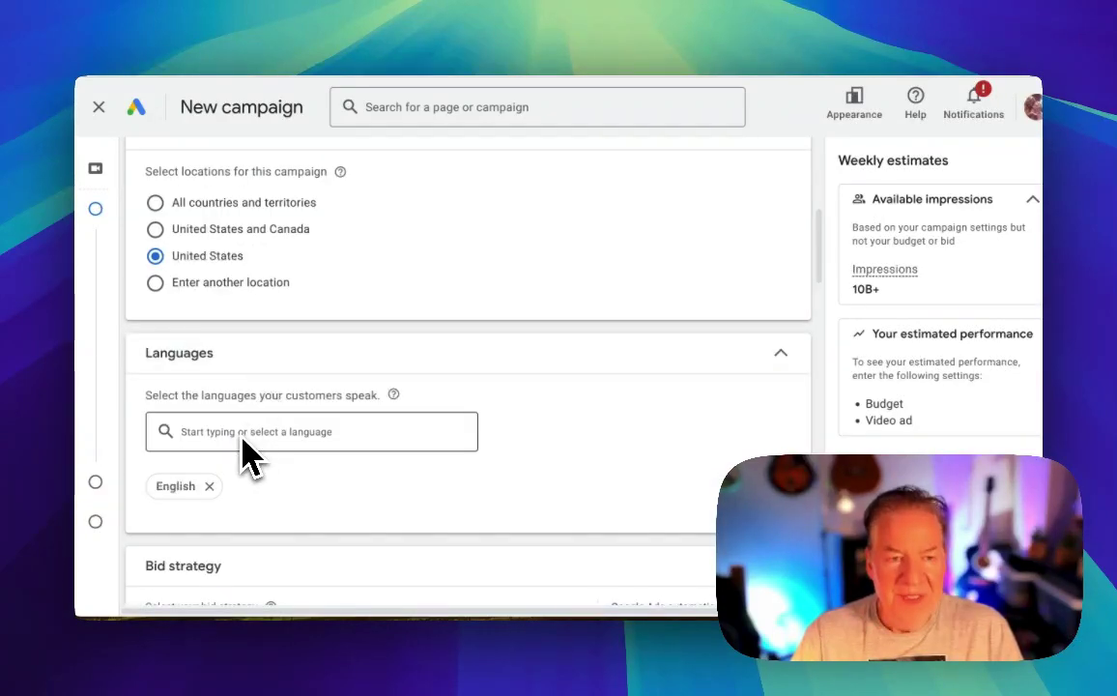
pyautogui.scroll(-3, 252, 452)
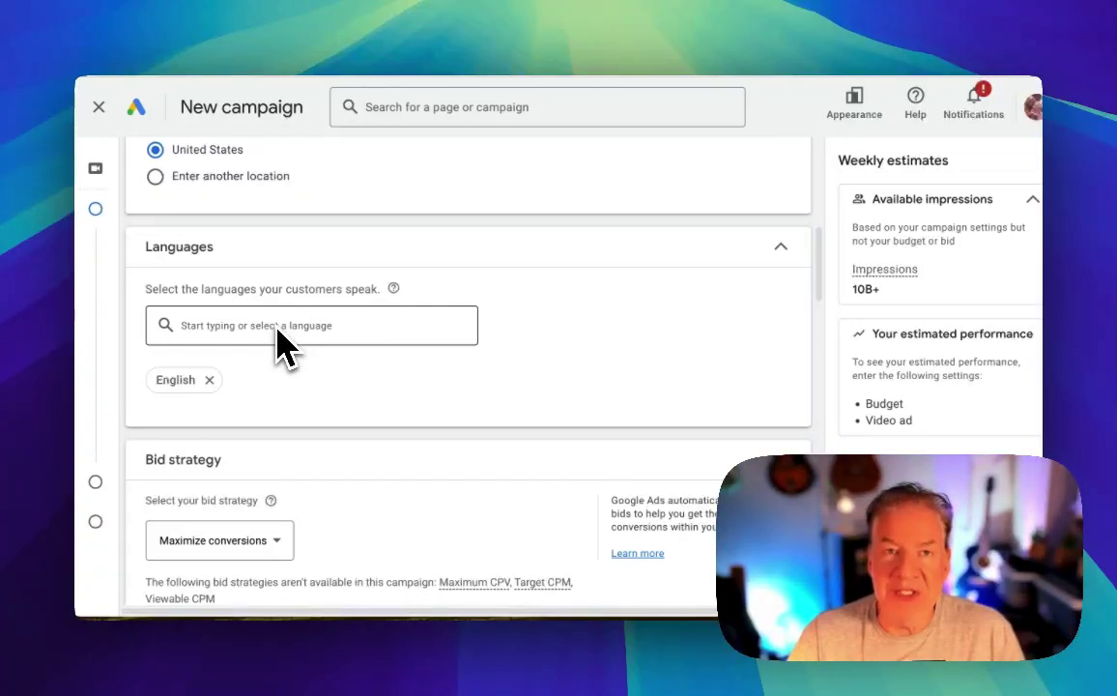
pyautogui.scroll(-4, 348, 381)
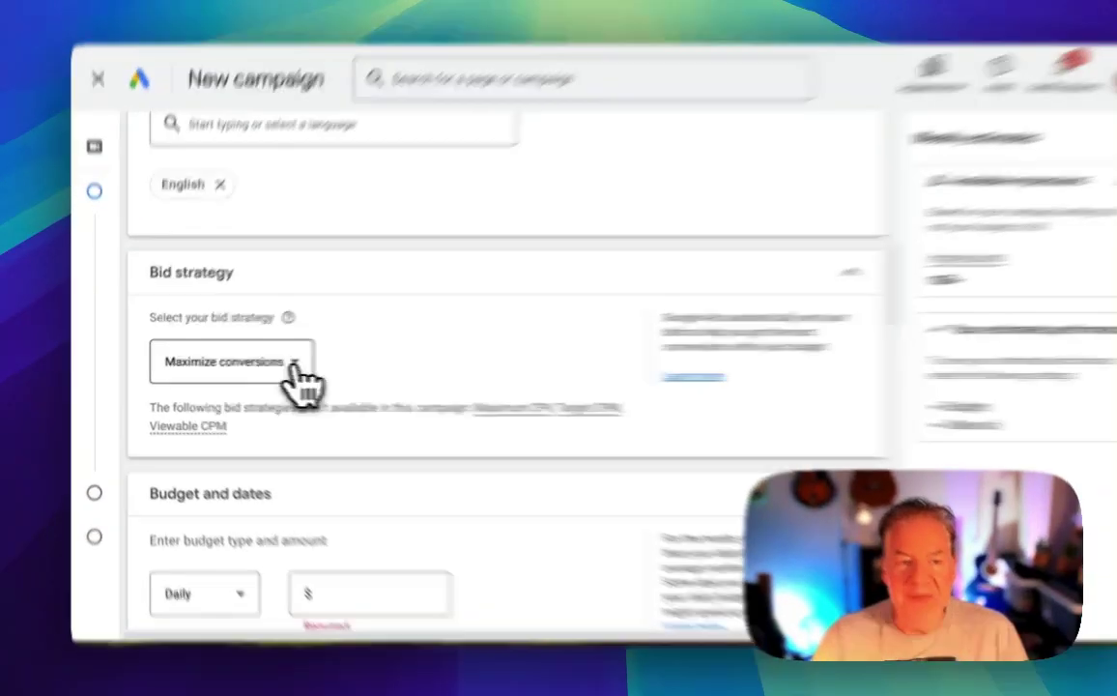
# Review the available bid strategies for the campaign, keeping Maximize conversions.
pyautogui.click(278, 365)
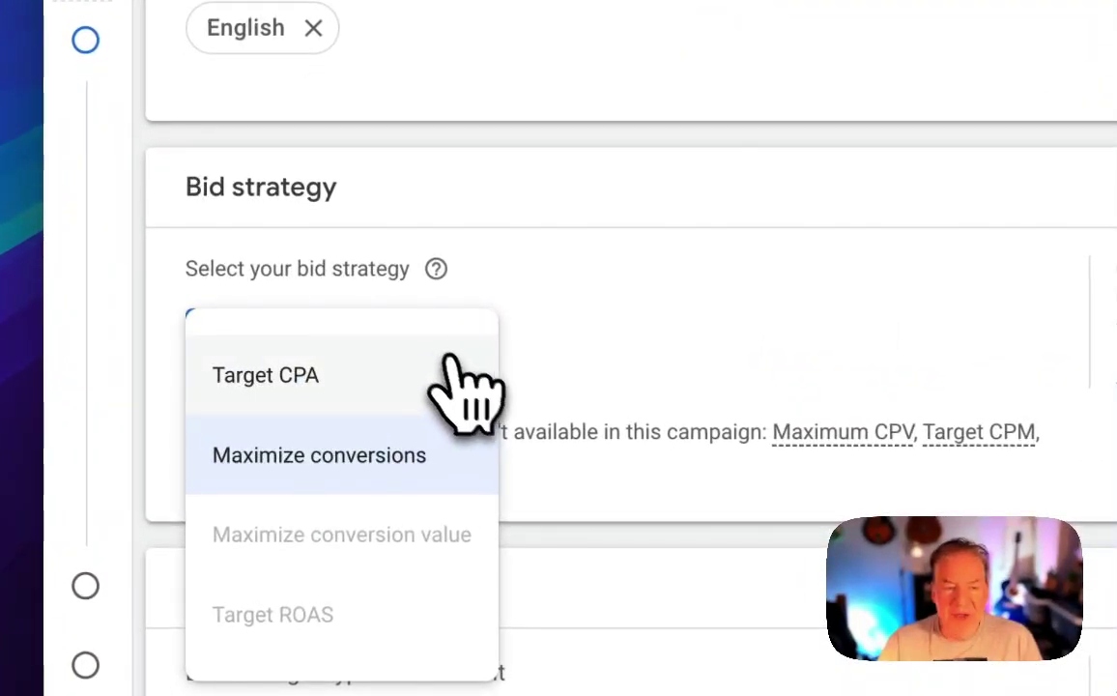
pyautogui.click(705, 329)
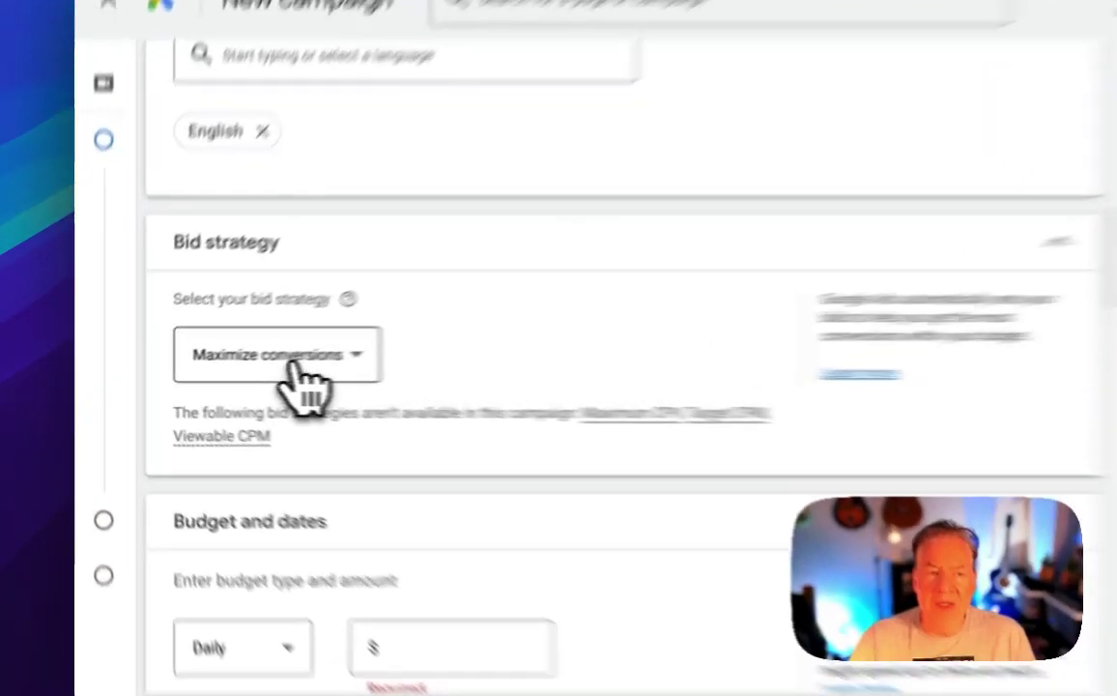
pyautogui.click(234, 379)
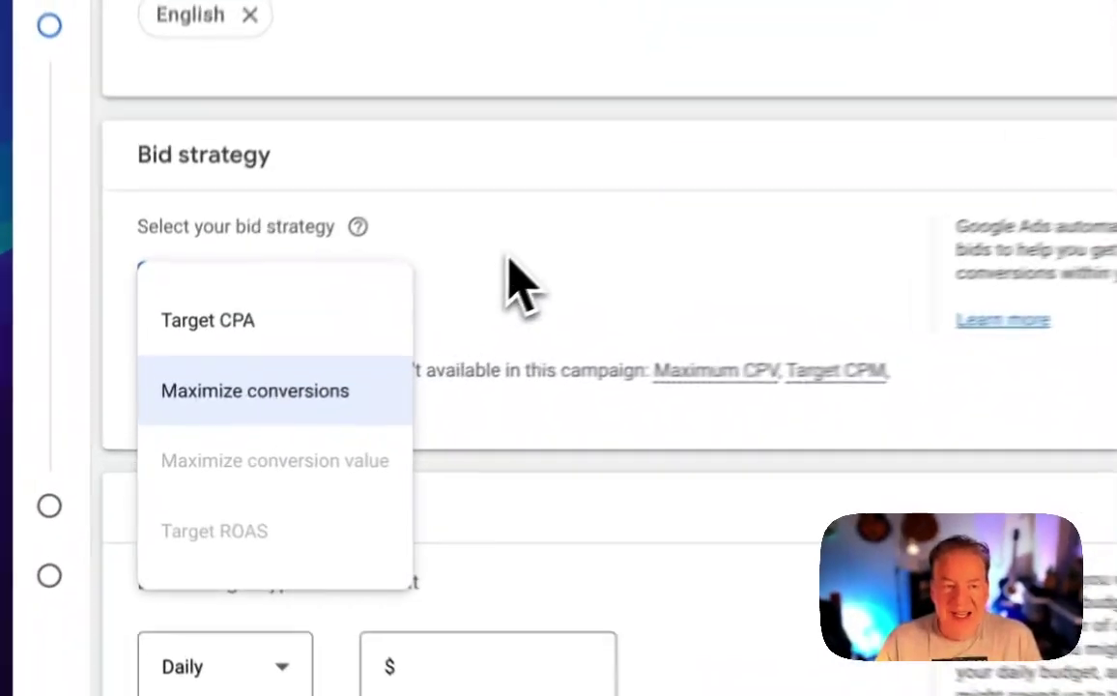
pyautogui.click(343, 349)
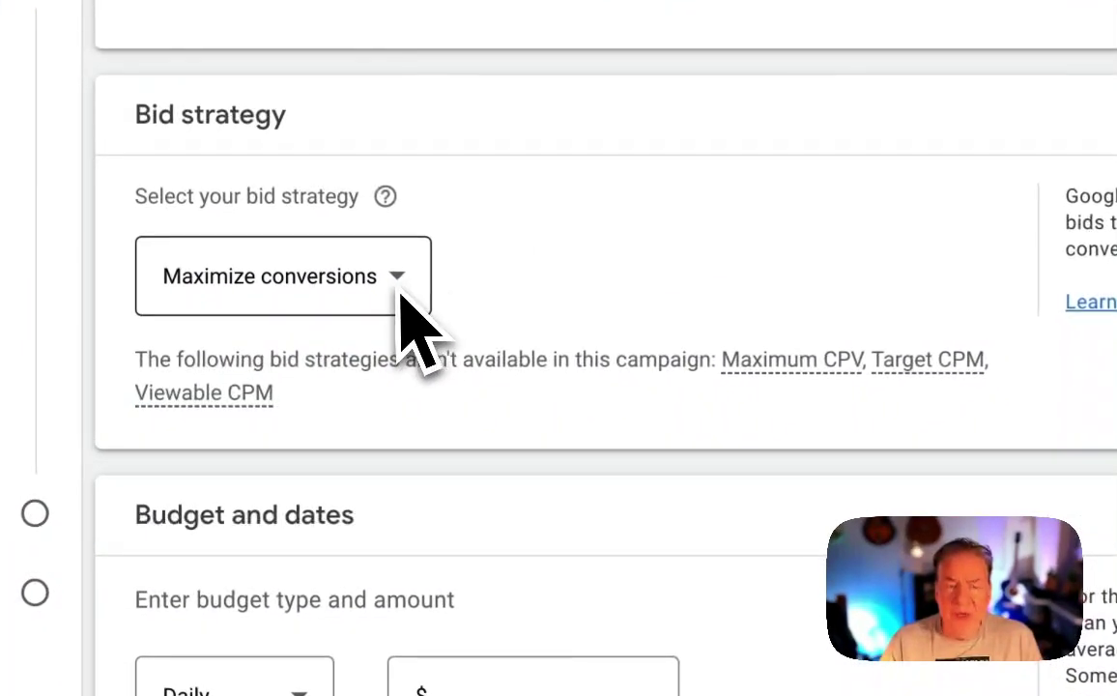
# Set the campaign's daily budget to $20.
pyautogui.scroll(-2, 580, 348)
pyautogui.click(480, 475)
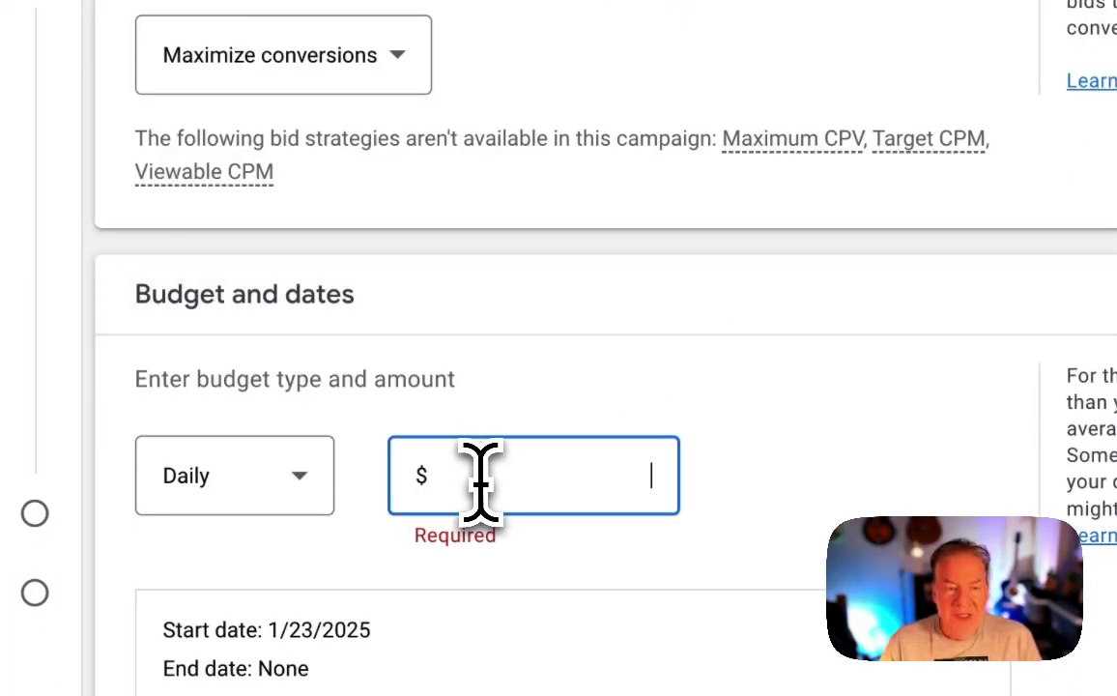
pyautogui.write('20')
pyautogui.press('Tab')
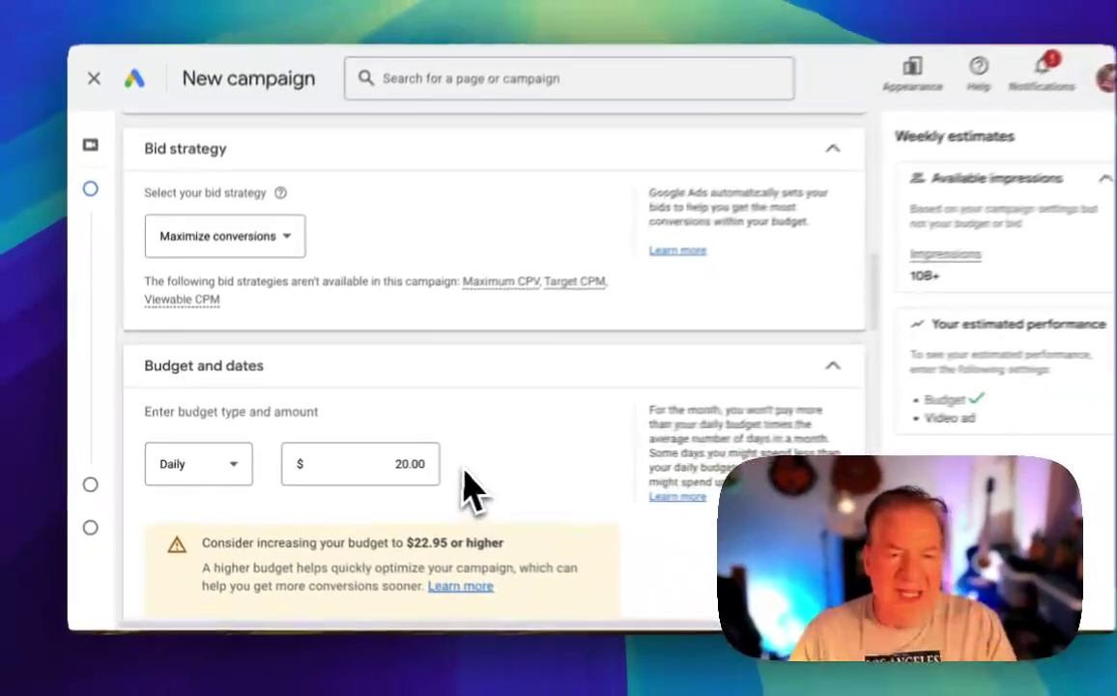
# Raise the campaign's daily budget to $30.
pyautogui.scroll(-2, 725, 483)
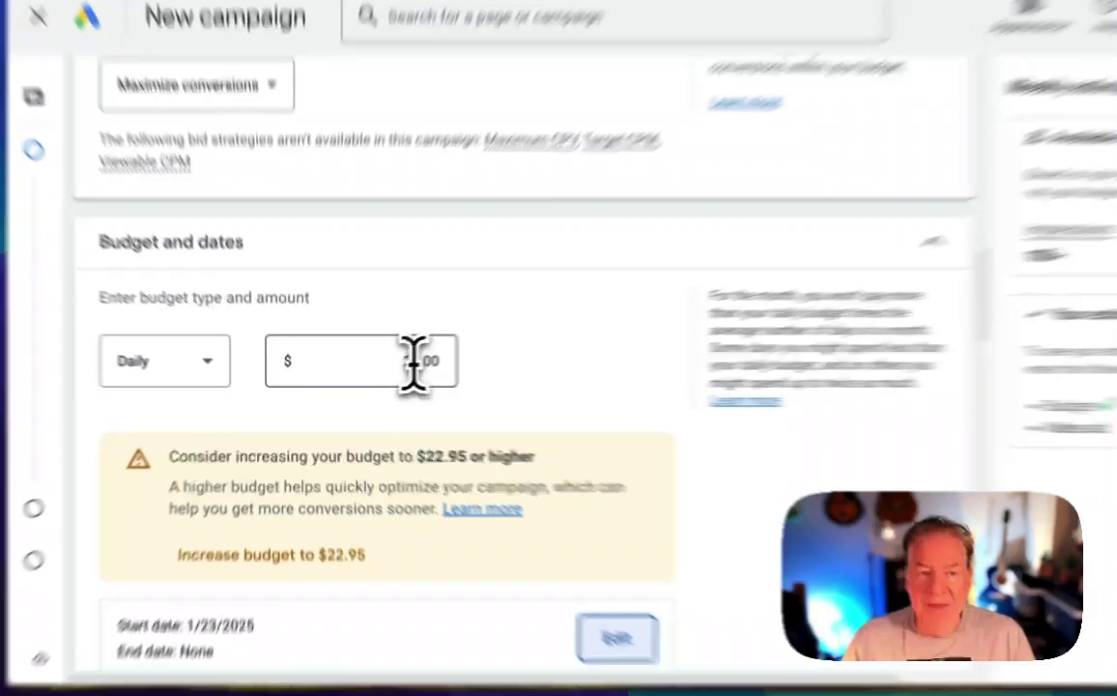
pyautogui.click(384, 368)
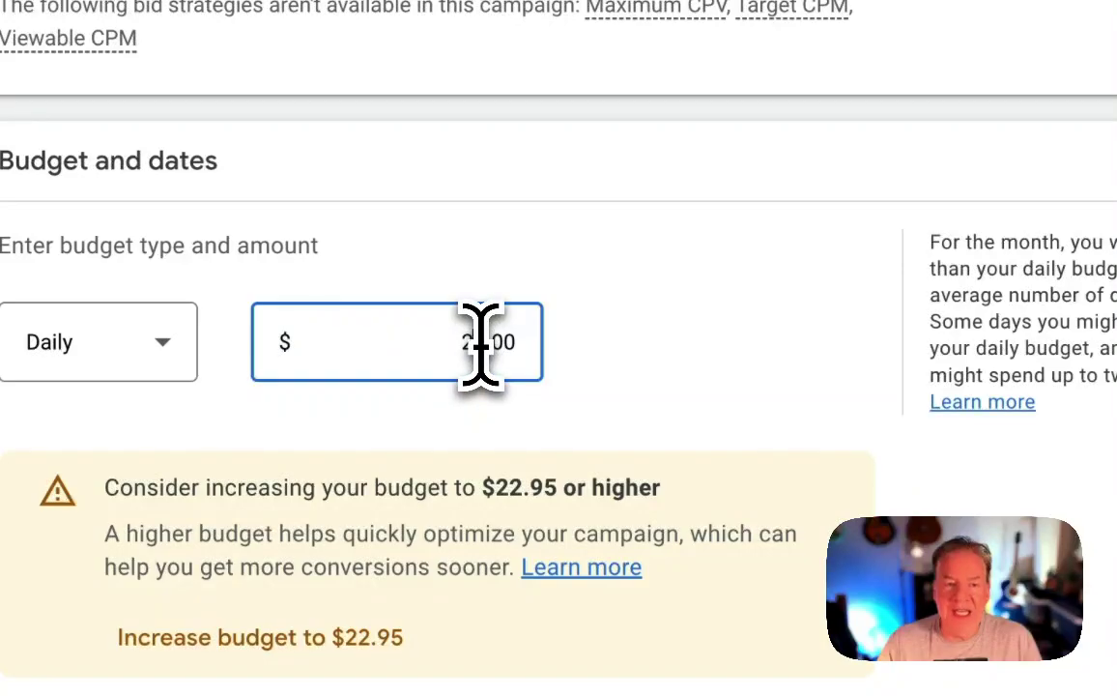
pyautogui.moveTo(477, 347); pyautogui.dragTo(459, 344)
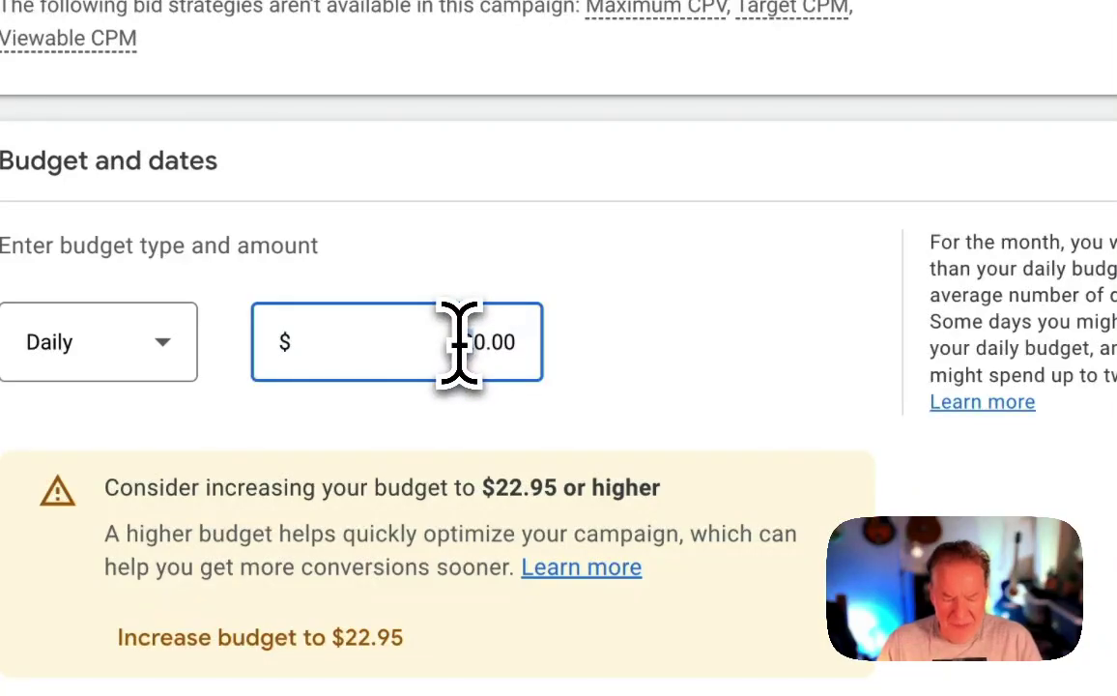
pyautogui.write('3')
pyautogui.click(656, 385)
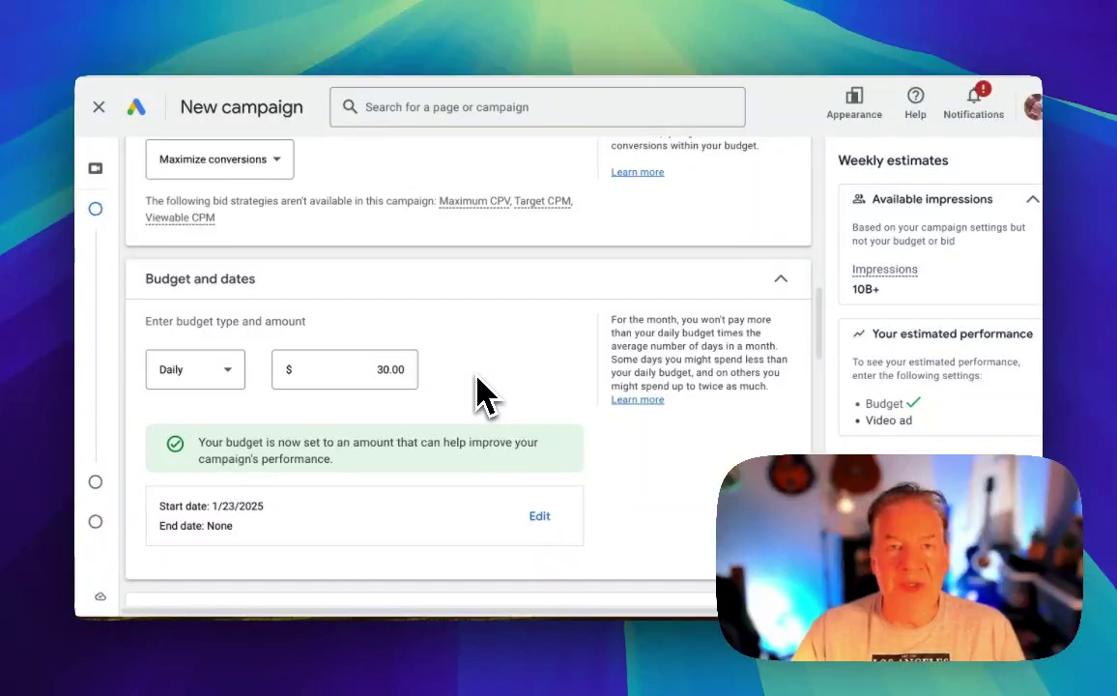
# Review the networks where the campaign's ads can appear, keeping YouTube and the Display Network video partners.
pyautogui.scroll(-3, 480, 396)
pyautogui.scroll(-1, 481, 397)
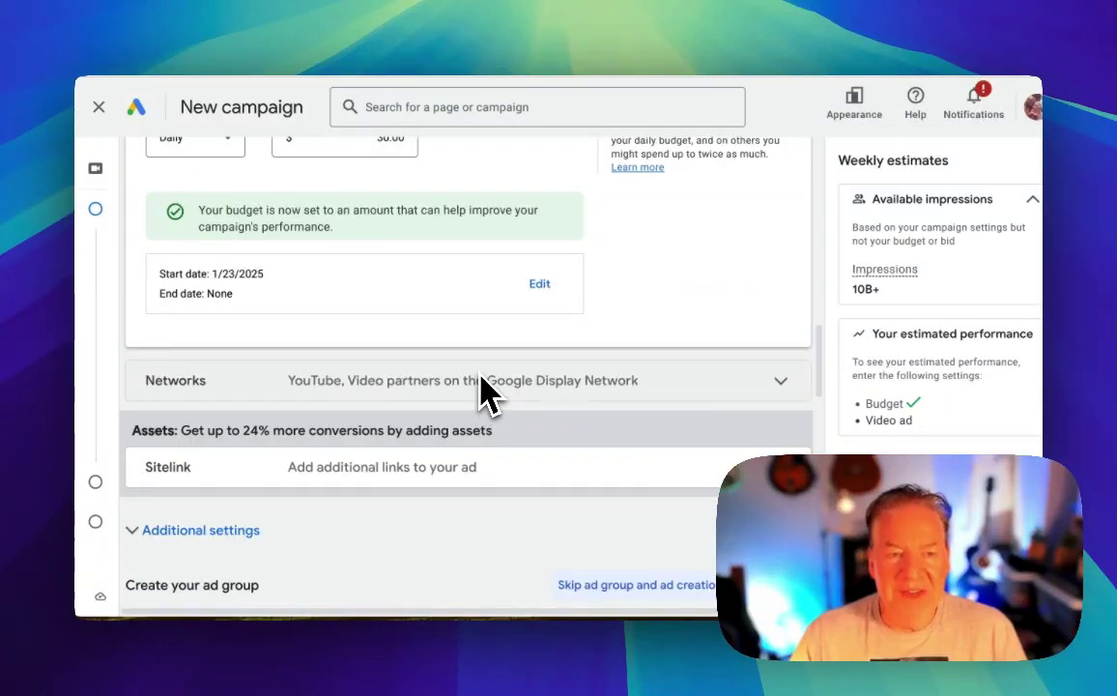
pyautogui.scroll(-1, 483, 388)
pyautogui.click(503, 314)
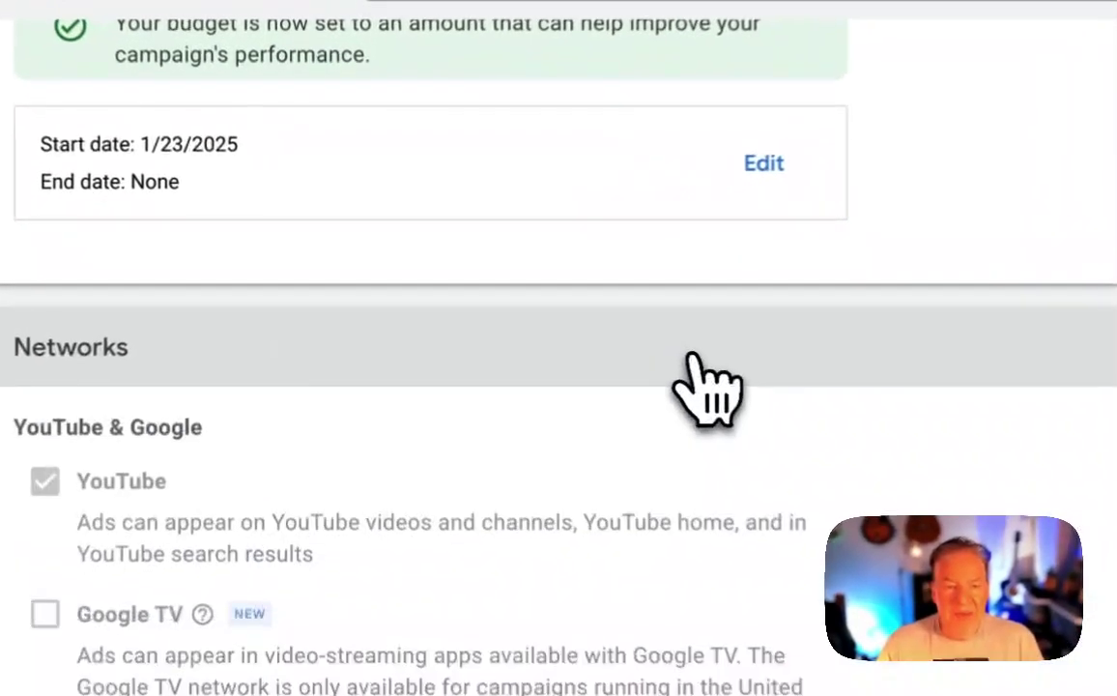
pyautogui.scroll(-1, 672, 498)
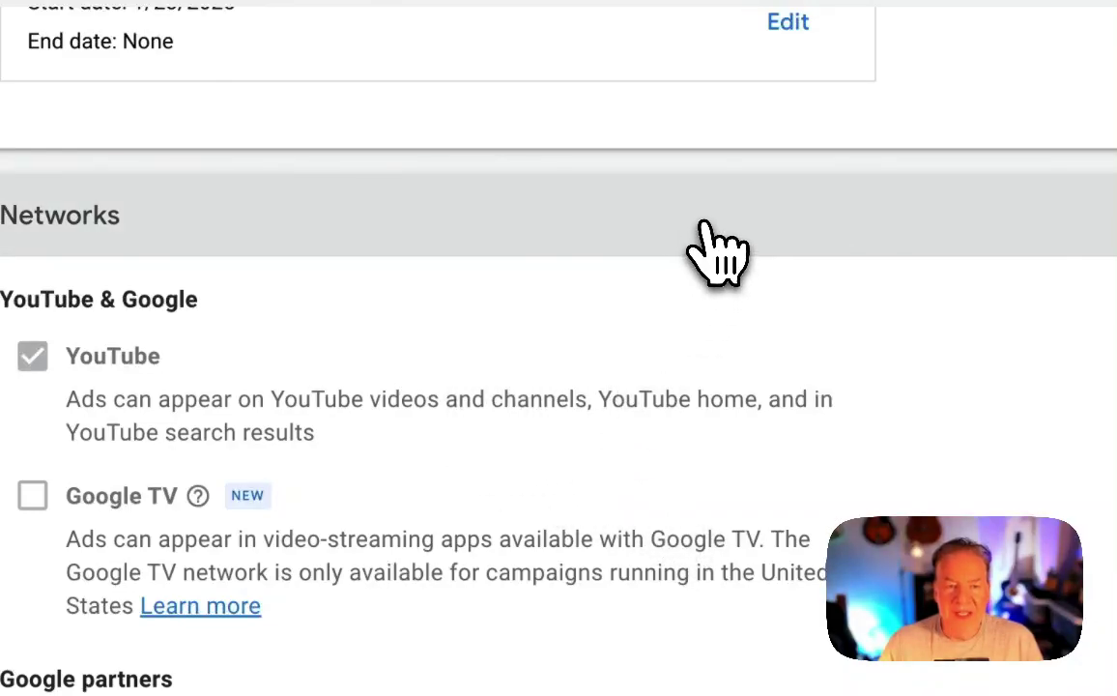
pyautogui.click(704, 232)
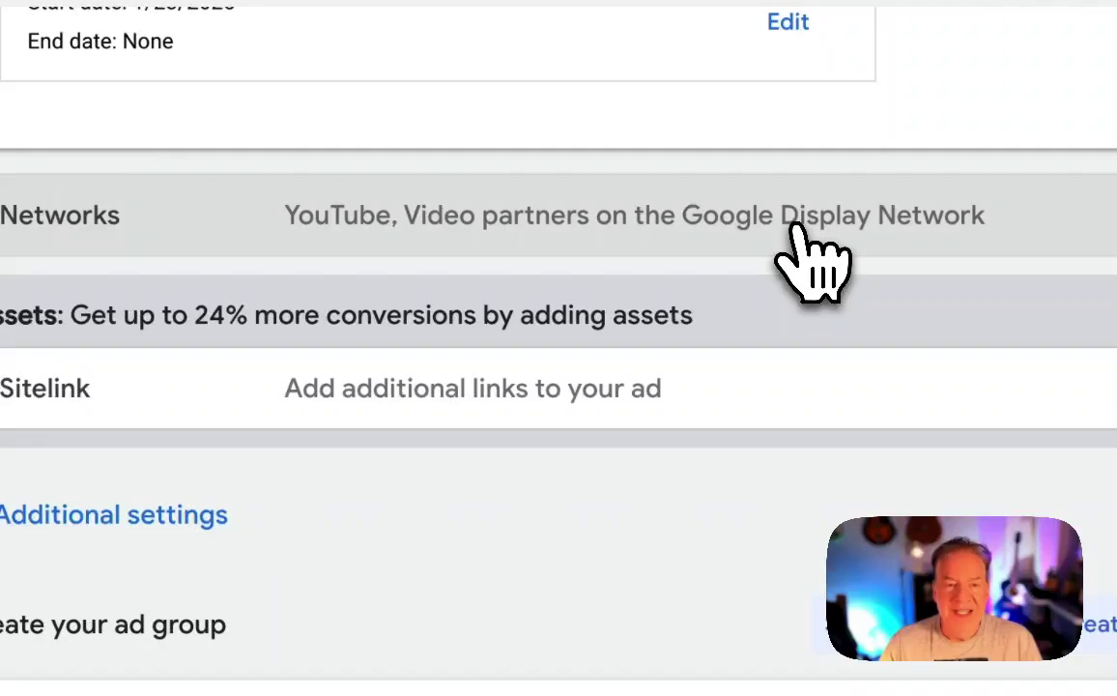
pyautogui.click(794, 228)
pyautogui.click(794, 228)
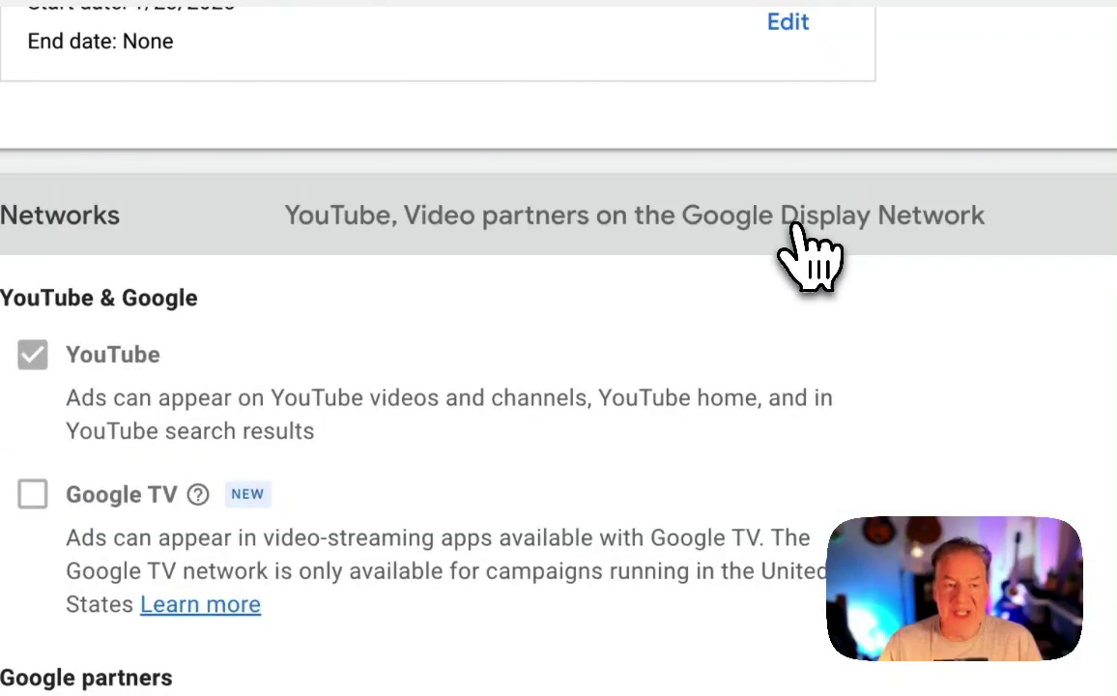
pyautogui.click(812, 256)
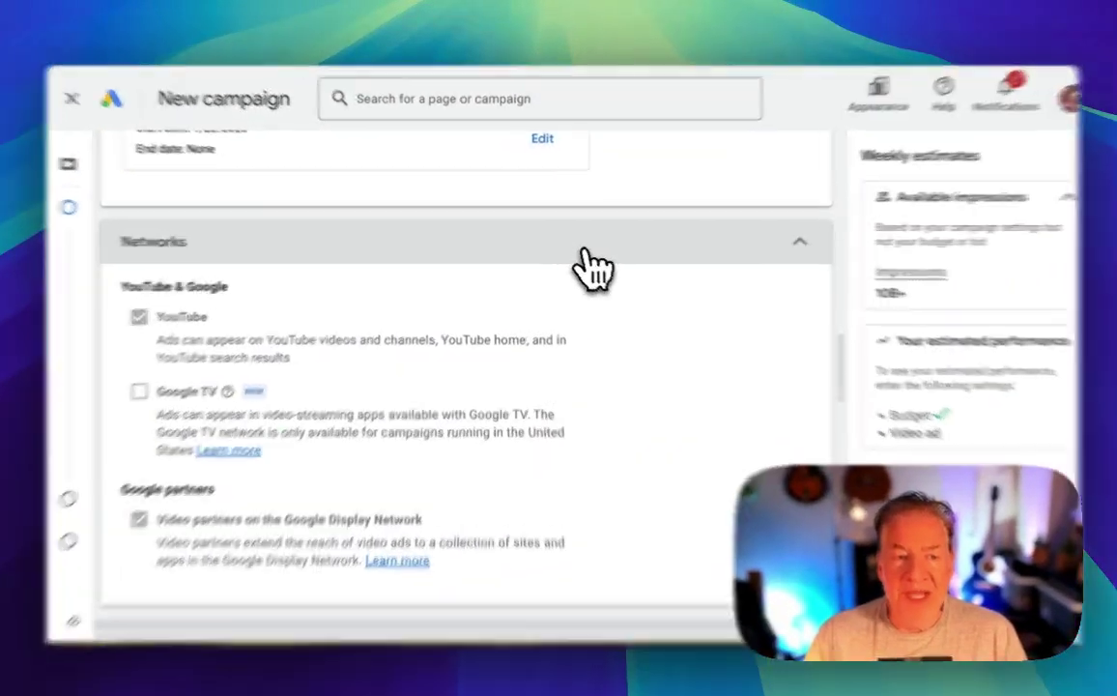
pyautogui.click(579, 247)
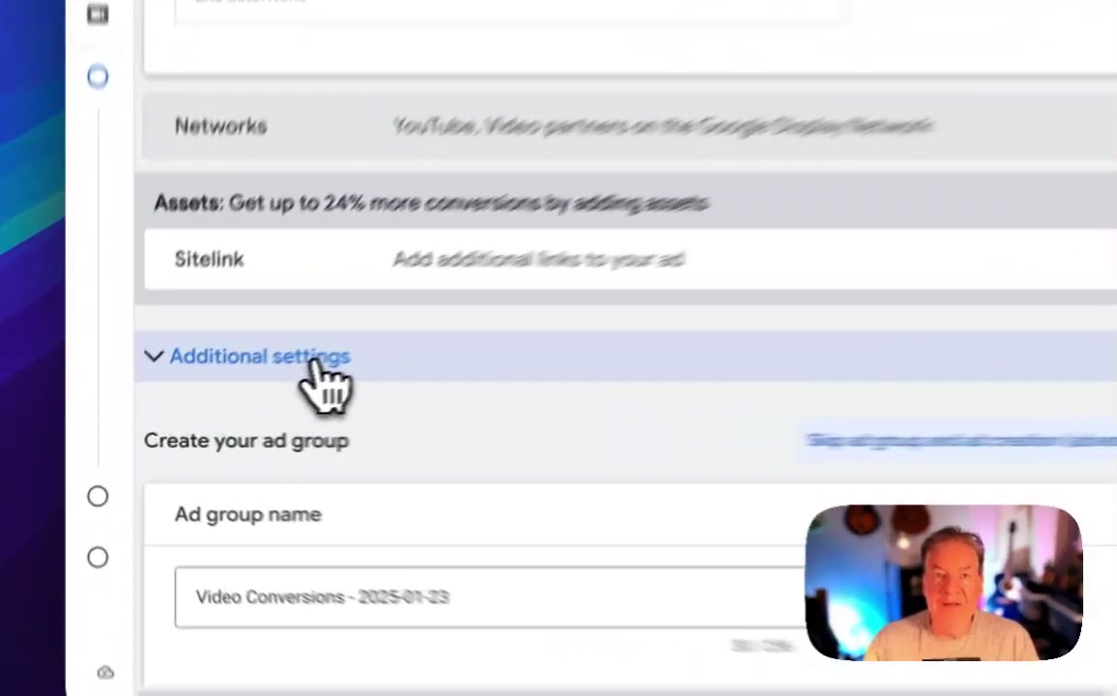
# In the additional settings, set specific device targeting to computers, mobile phones and tablets, excluding TV screens.
pyautogui.click(247, 392)
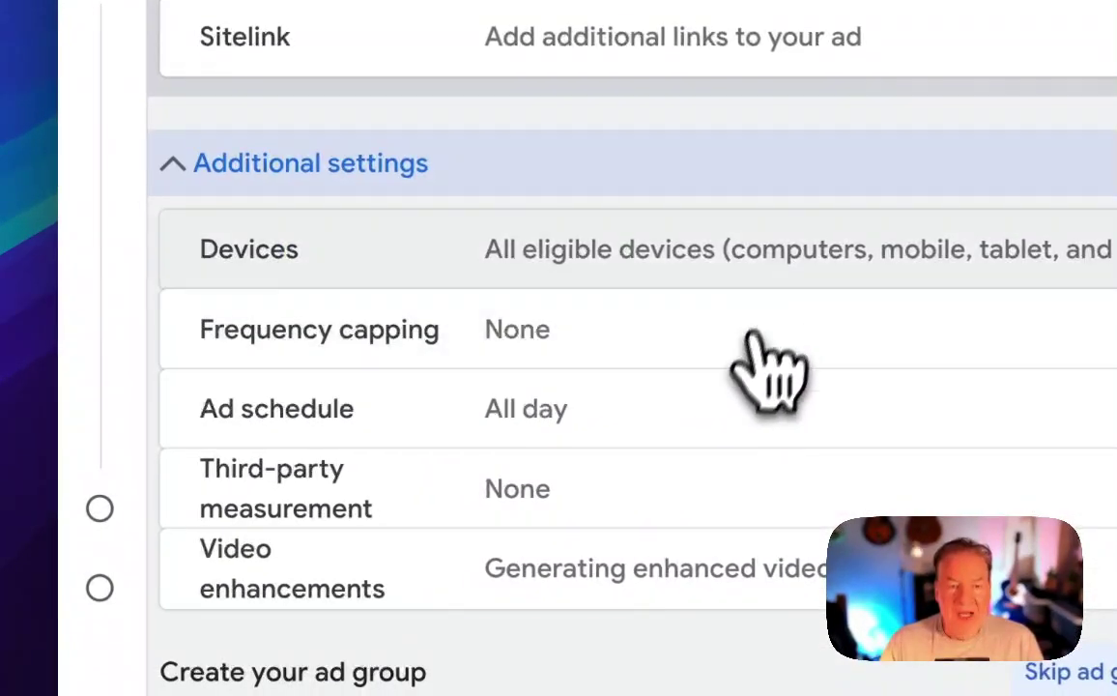
pyautogui.click(778, 259)
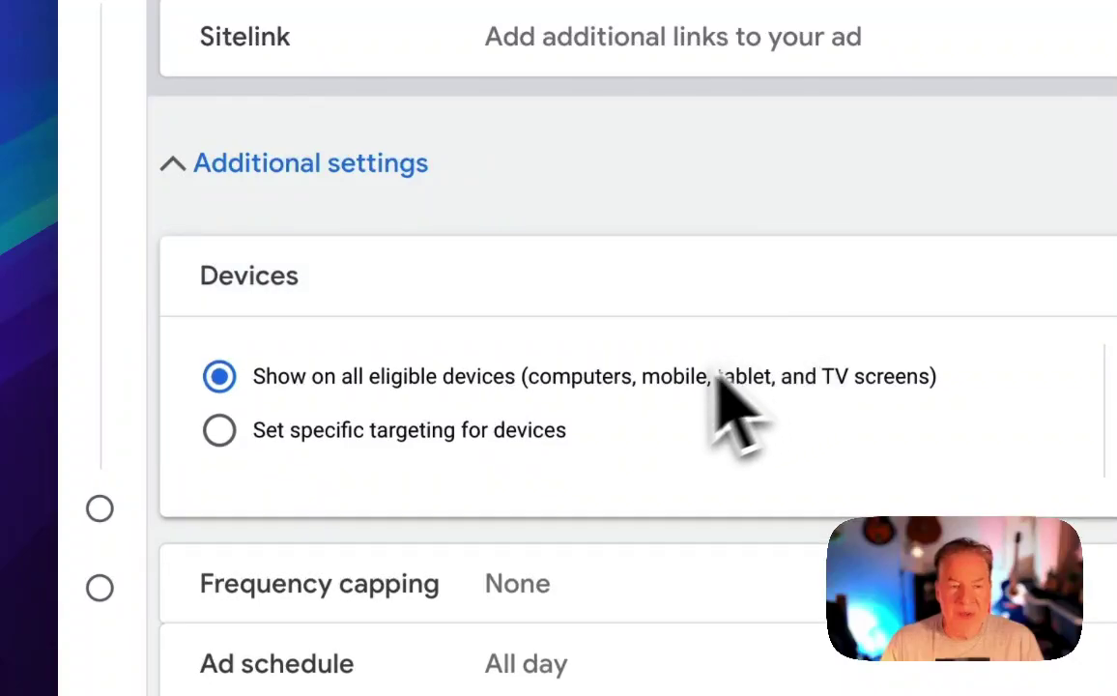
pyautogui.click(414, 437)
pyautogui.scroll(-3, 661, 454)
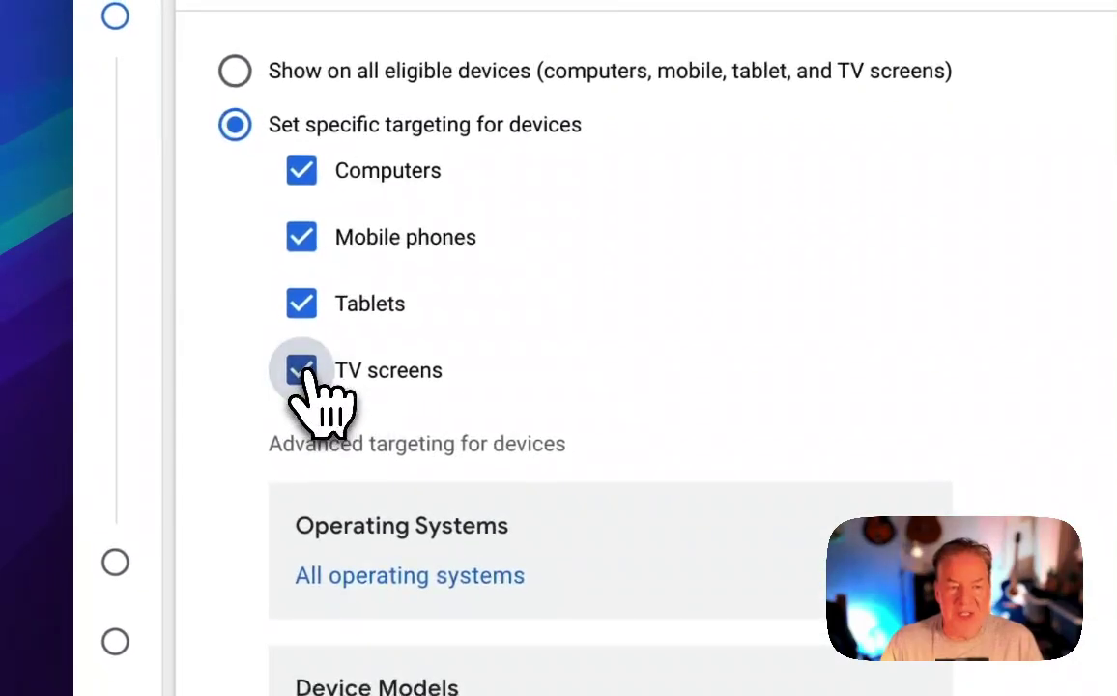
pyautogui.click(303, 371)
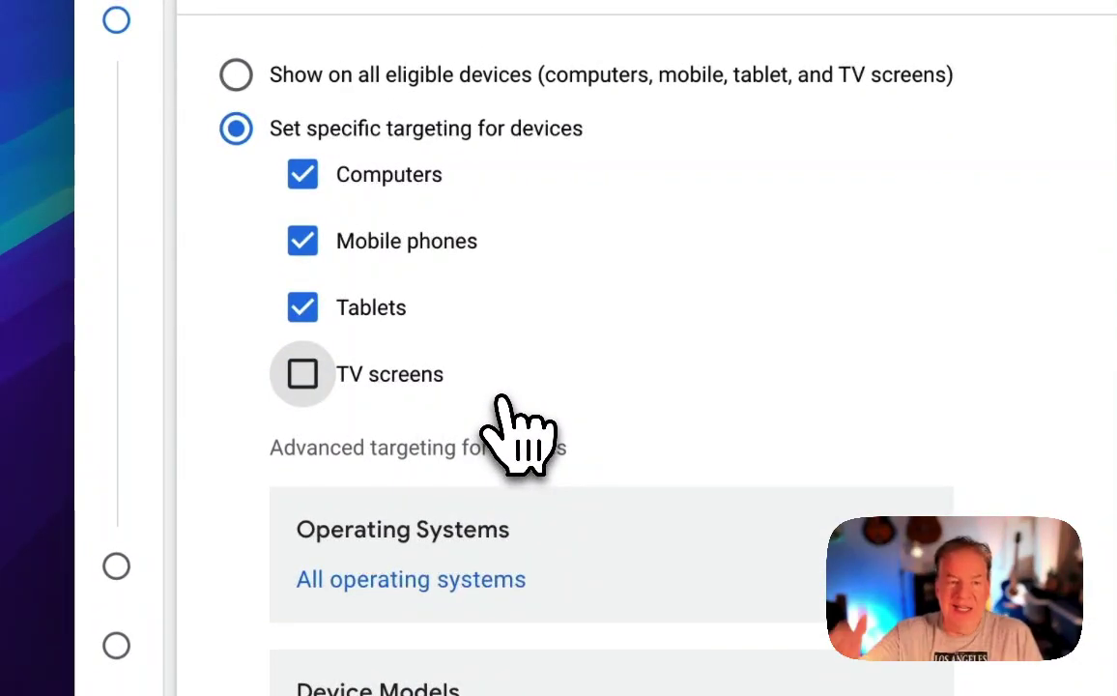
pyautogui.click(305, 309)
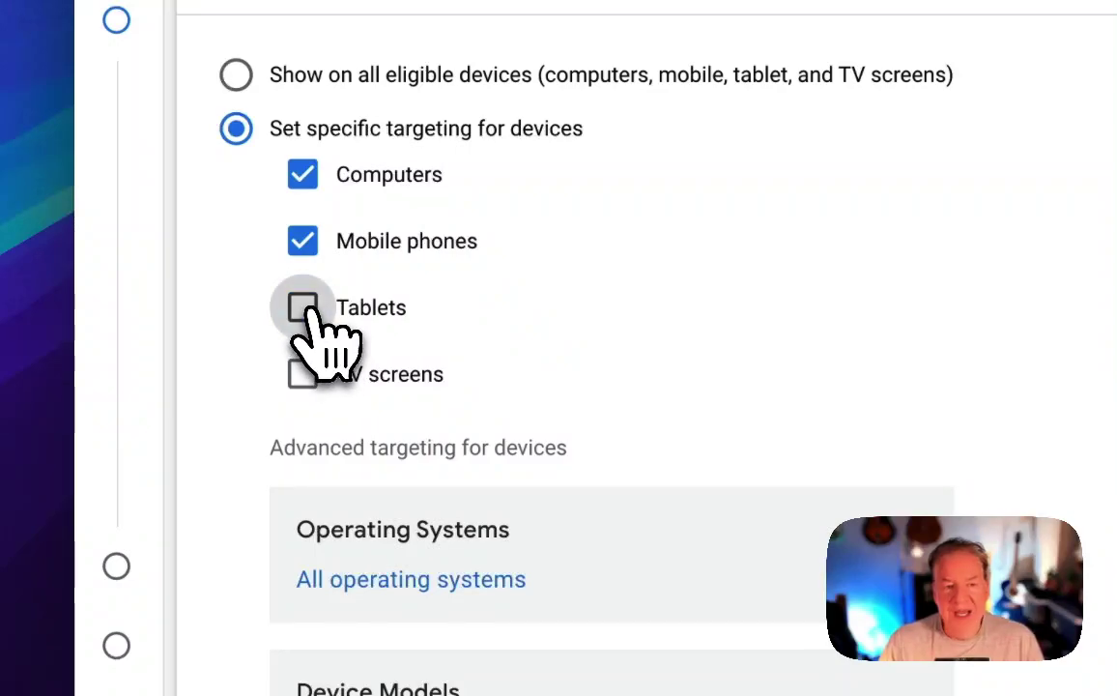
pyautogui.click(306, 309)
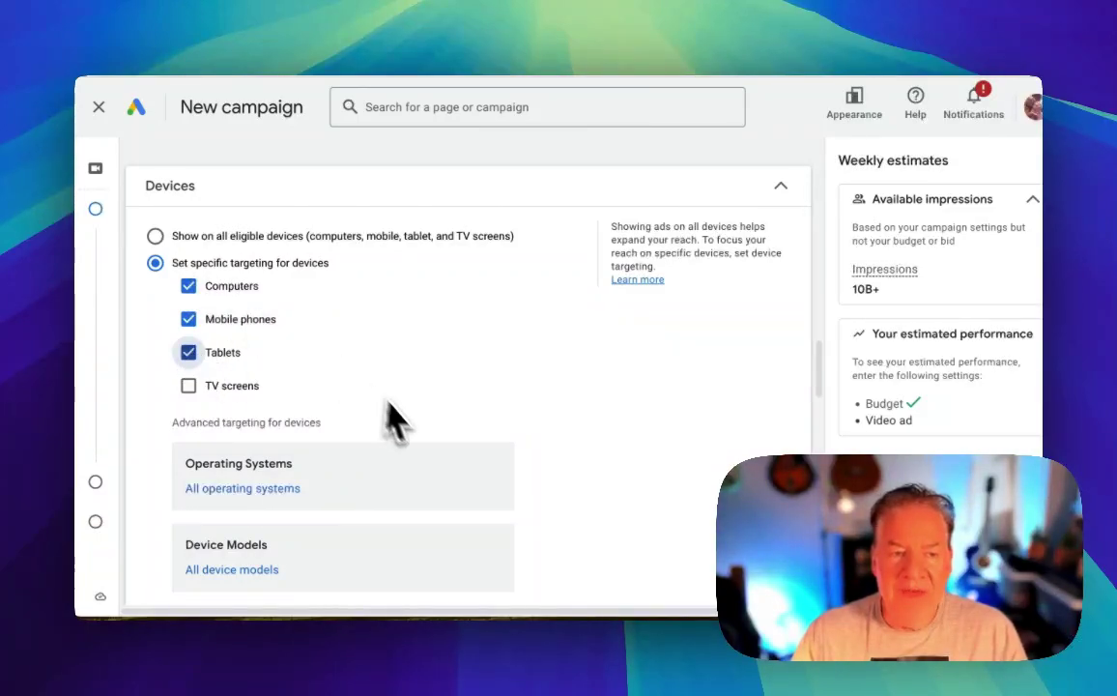
# Review the advanced device targeting and the frequency capping options, leaving both impression and view frequency uncapped.
pyautogui.scroll(-3, 406, 425)
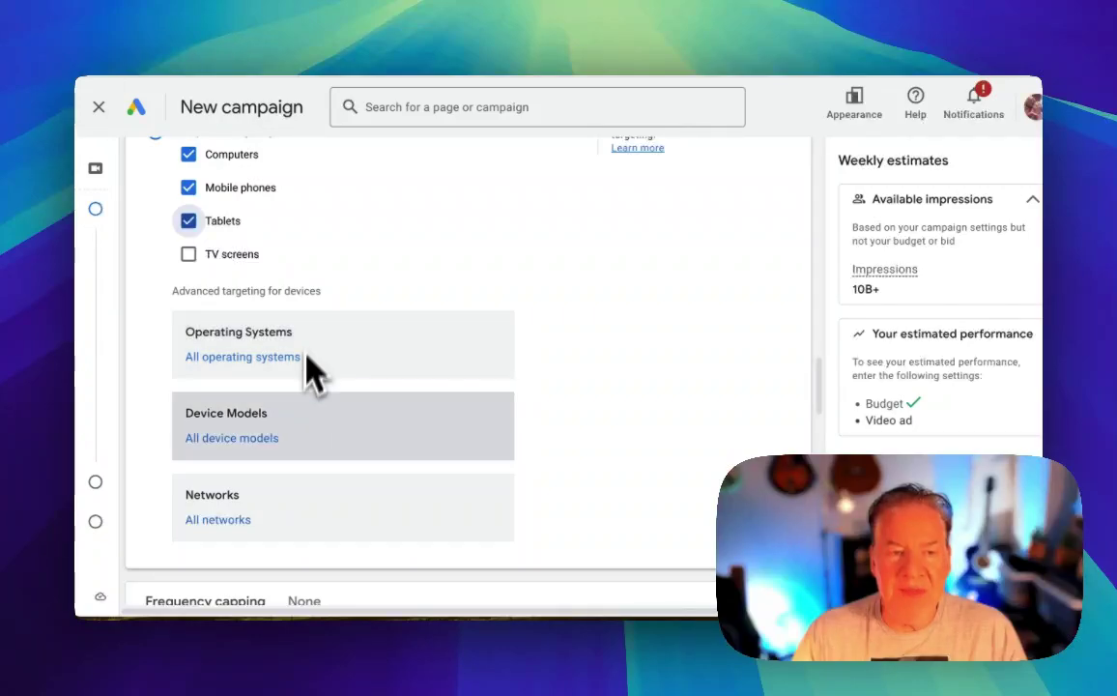
pyautogui.scroll(-5, 406, 491)
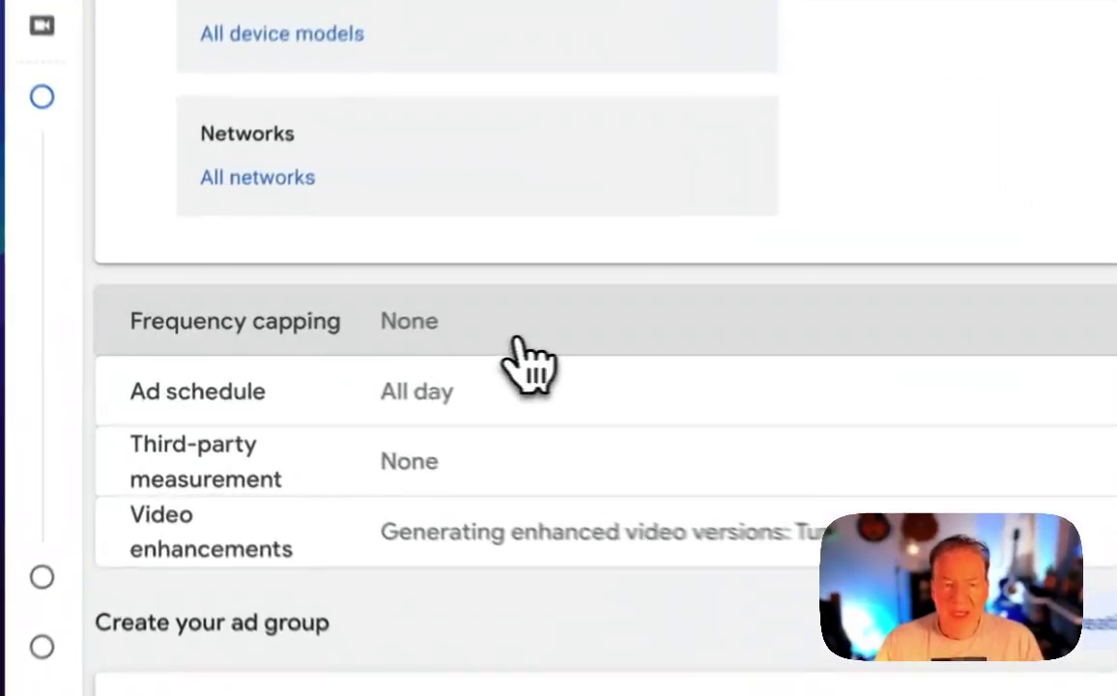
pyautogui.click(369, 340)
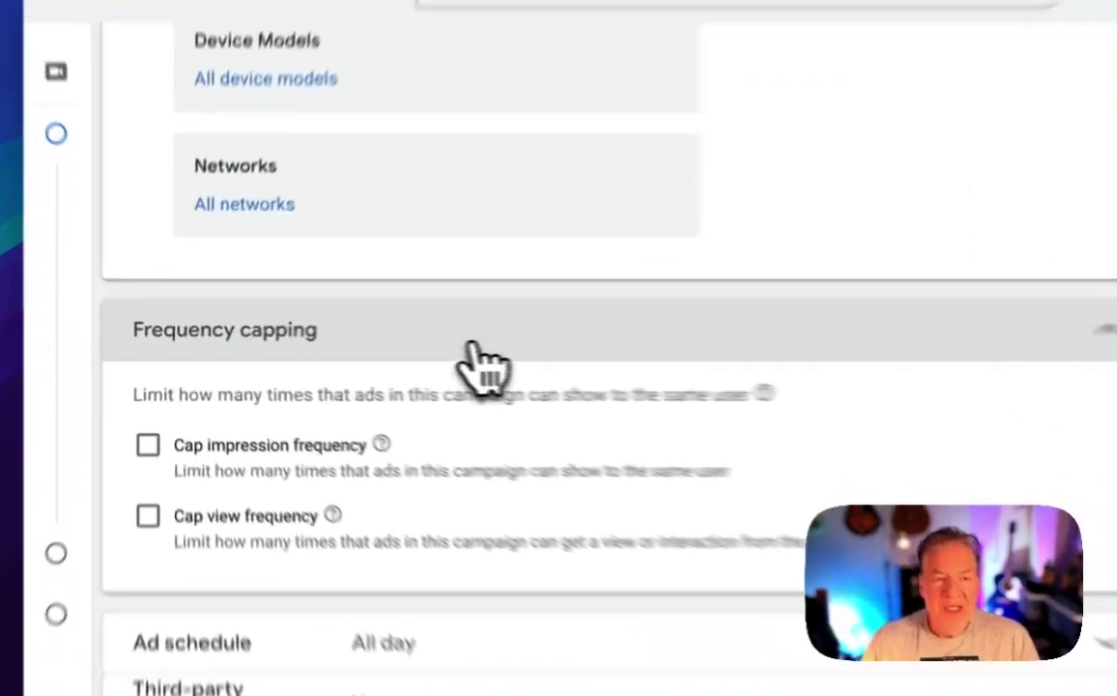
pyautogui.click(473, 344)
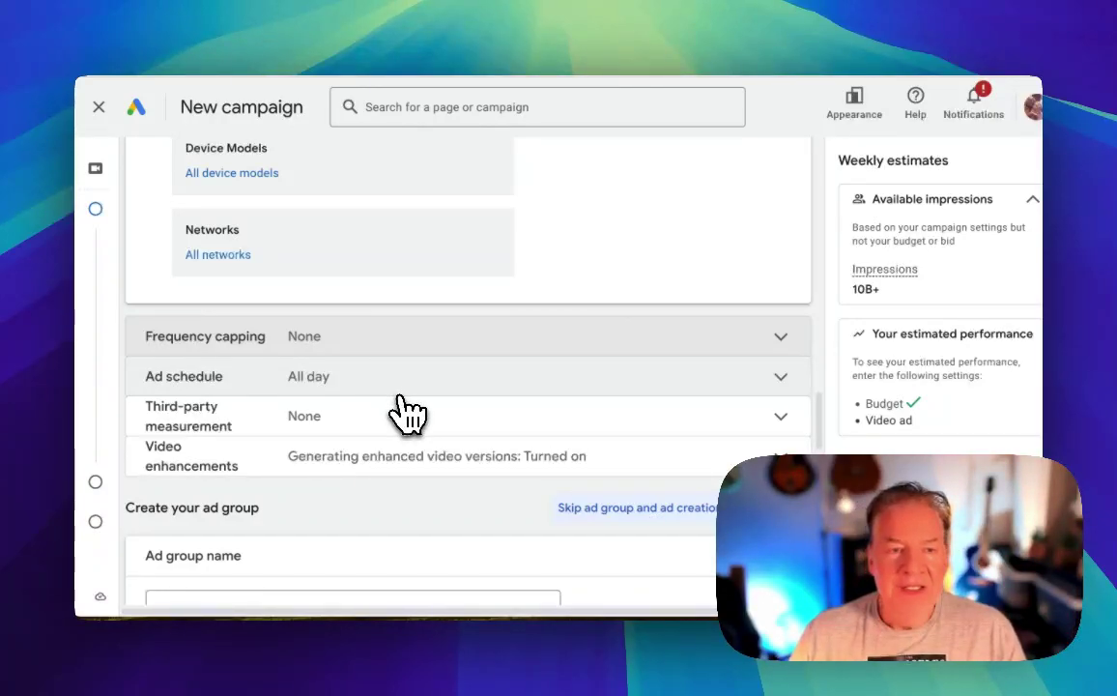
# Turn off Google-generated shorter versions and vertical and square versions under Video enhancements.
pyautogui.scroll(-2, 446, 436)
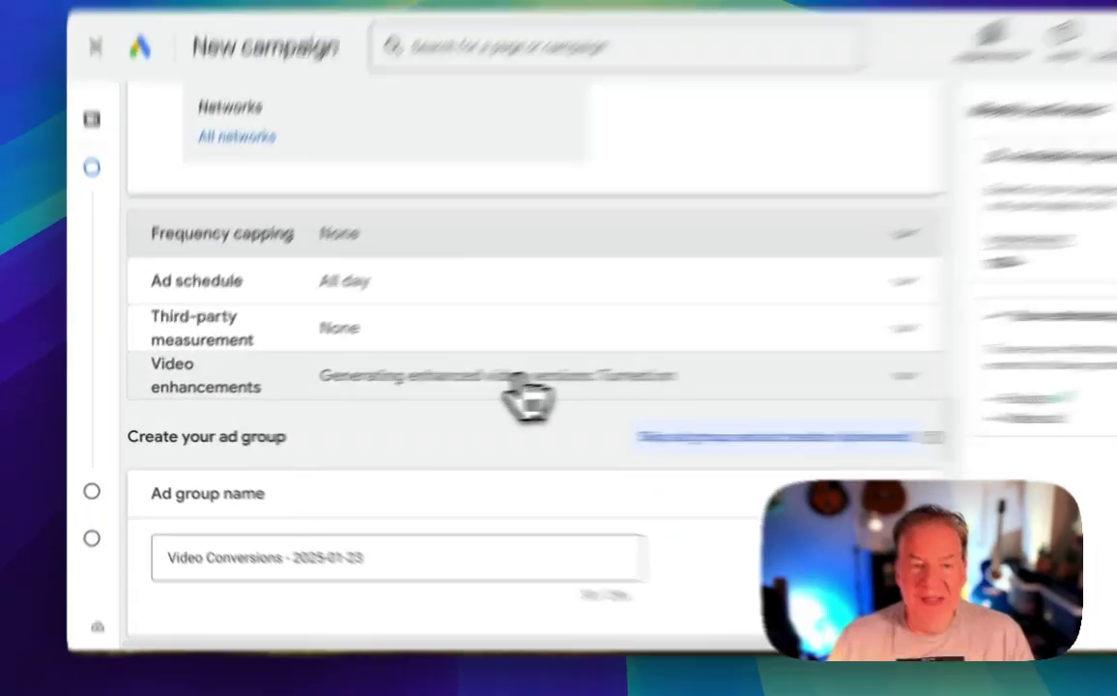
pyautogui.click(461, 388)
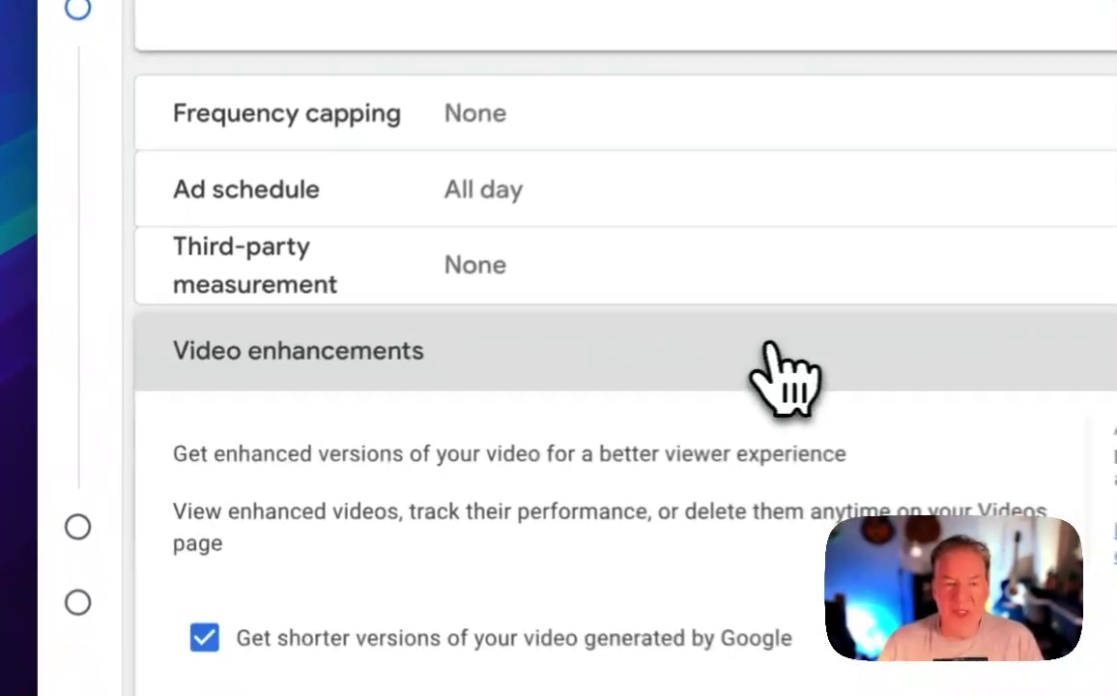
pyautogui.scroll(-5, 793, 387)
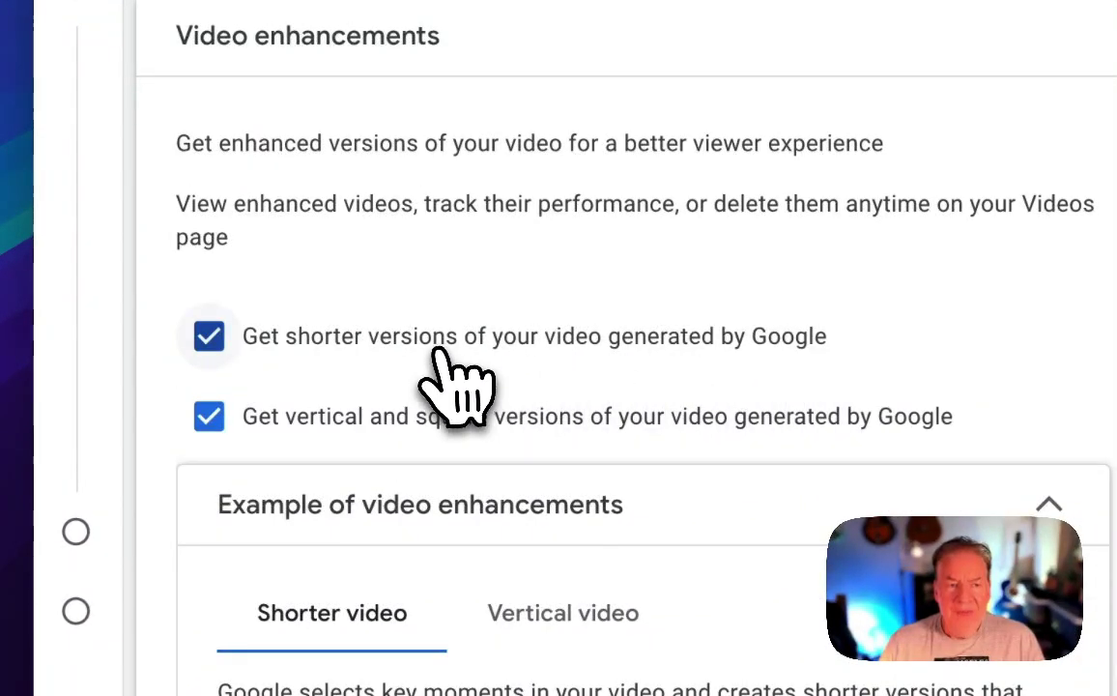
pyautogui.click(245, 317)
pyautogui.click(246, 396)
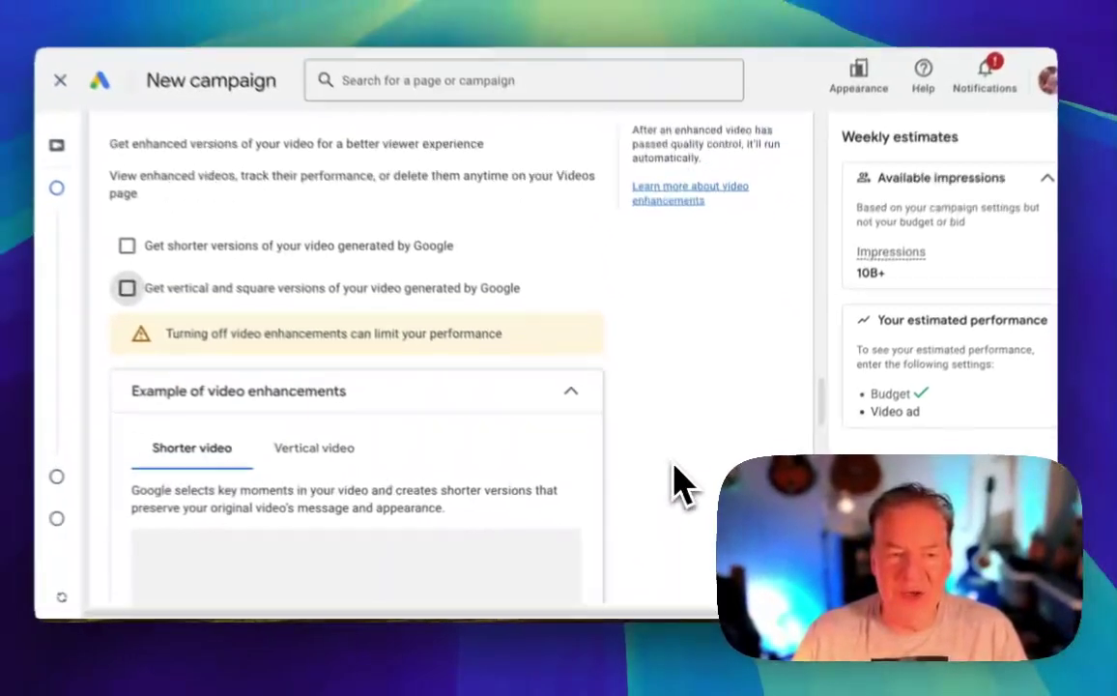
# Review the ad group's name, audience and optimized targeting sections, leaving Optimized targeting collapsed.
pyautogui.scroll(-3, 594, 401)
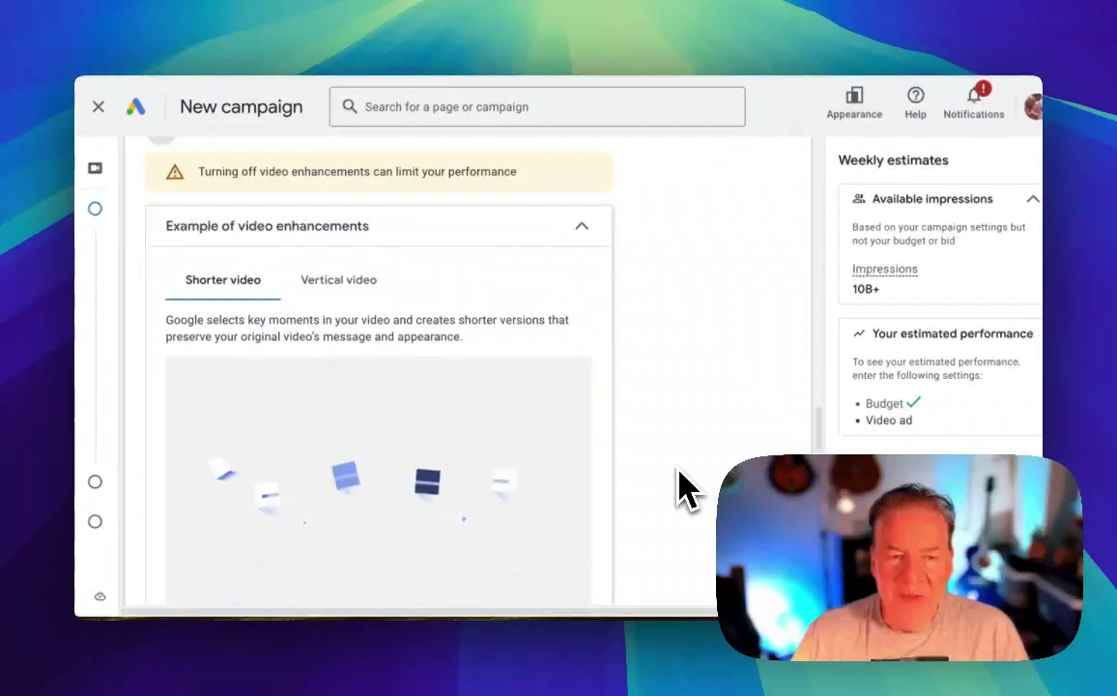
pyautogui.scroll(-3, 686, 486)
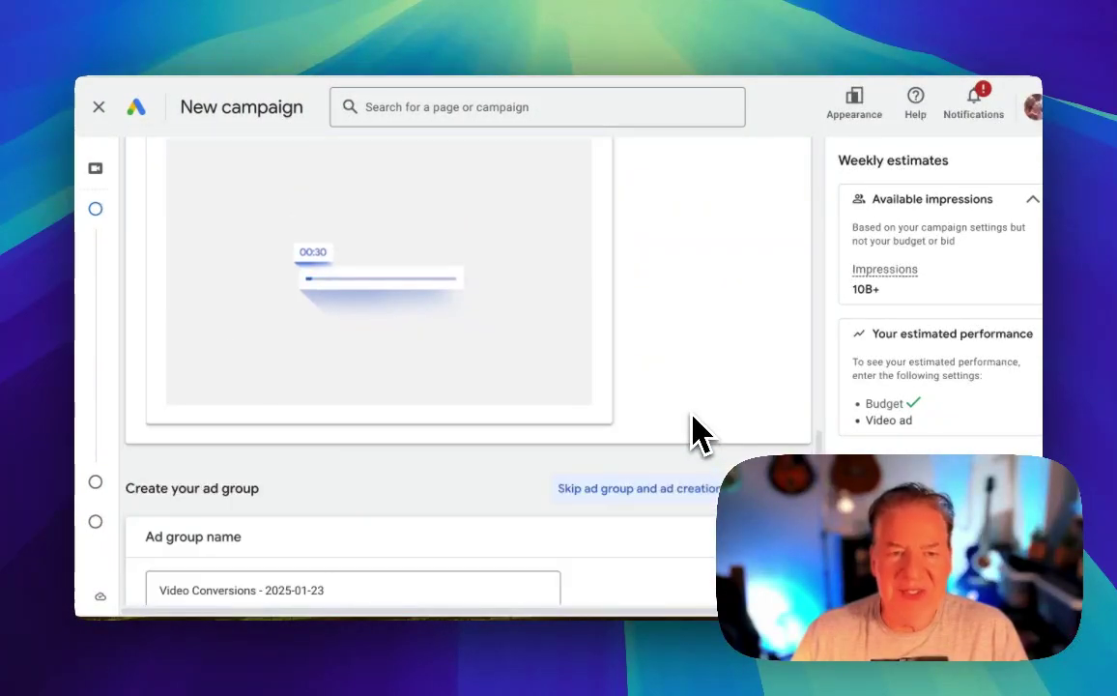
pyautogui.scroll(5, 696, 432)
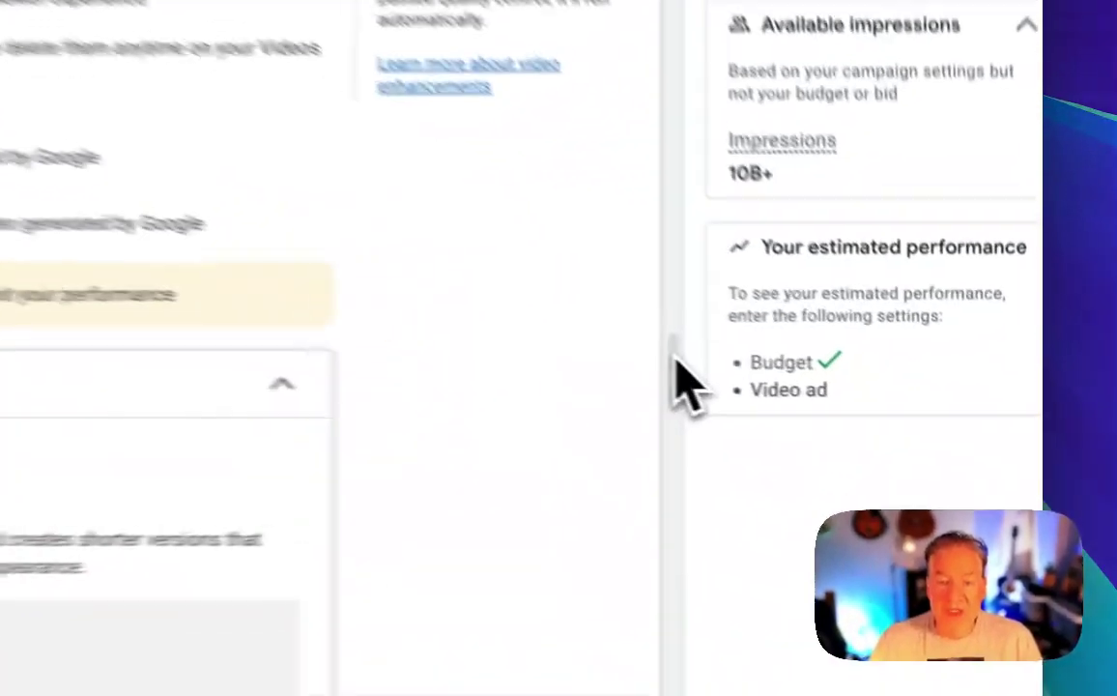
pyautogui.moveTo(587, 359); pyautogui.dragTo(594, 418)
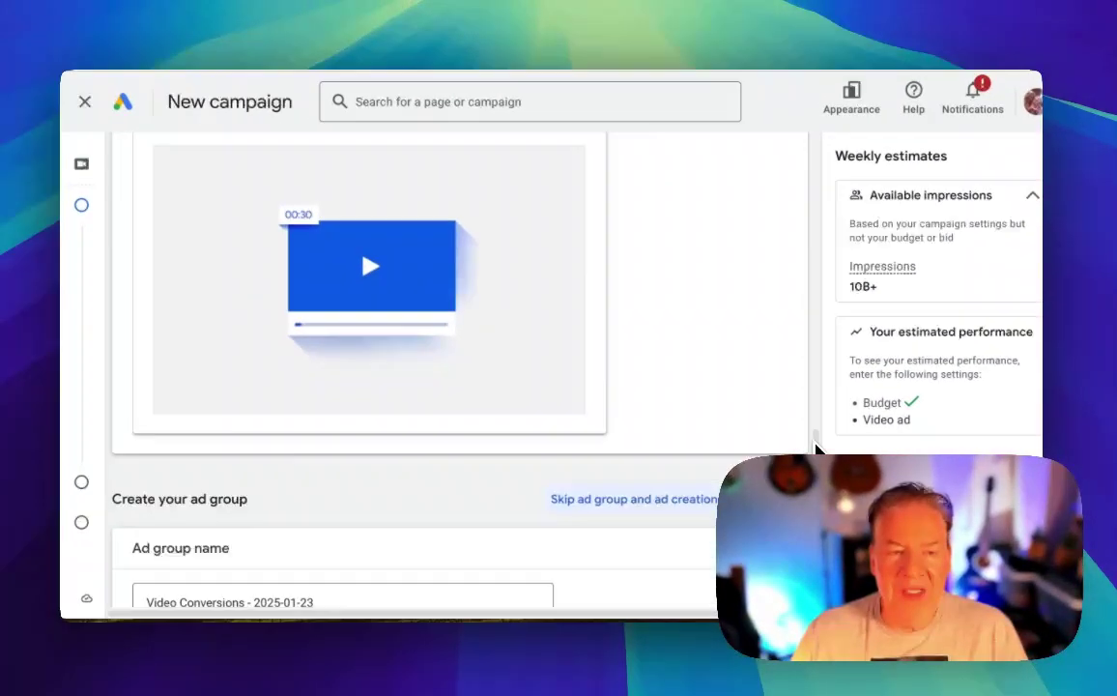
pyautogui.moveTo(815, 444)
pyautogui.mouseDown()
pyautogui.moveTo(818, 460)
pyautogui.moveTo(818, 412)
pyautogui.moveTo(818, 467)
pyautogui.mouseUp()
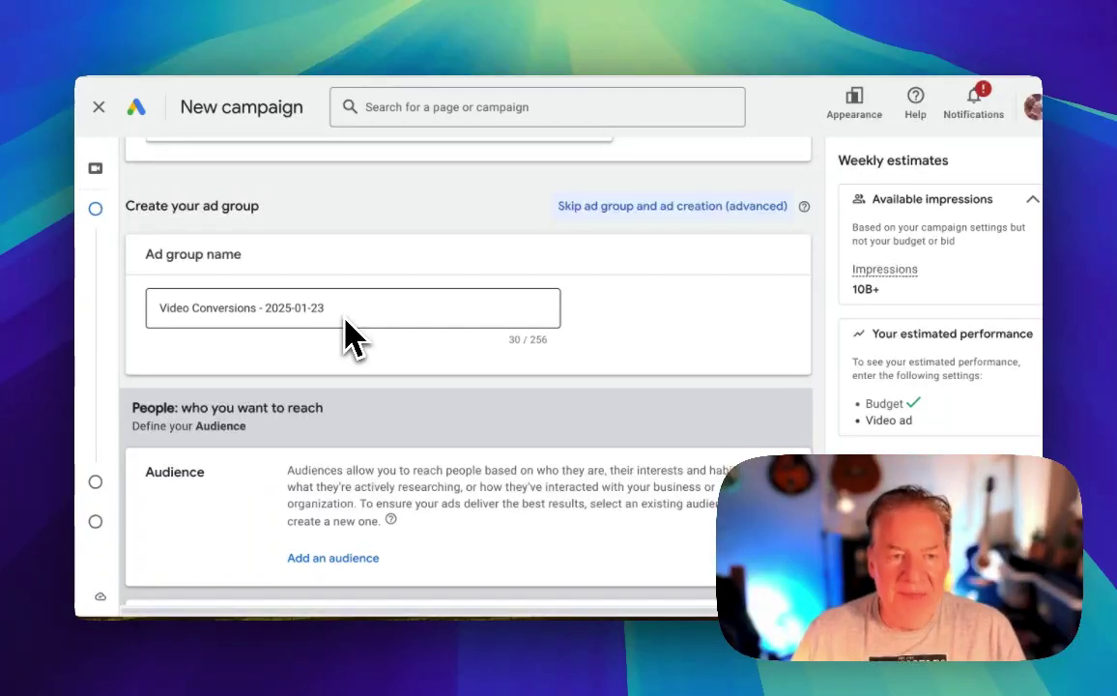
pyautogui.scroll(-1, 360, 338)
pyautogui.scroll(-4, 359, 343)
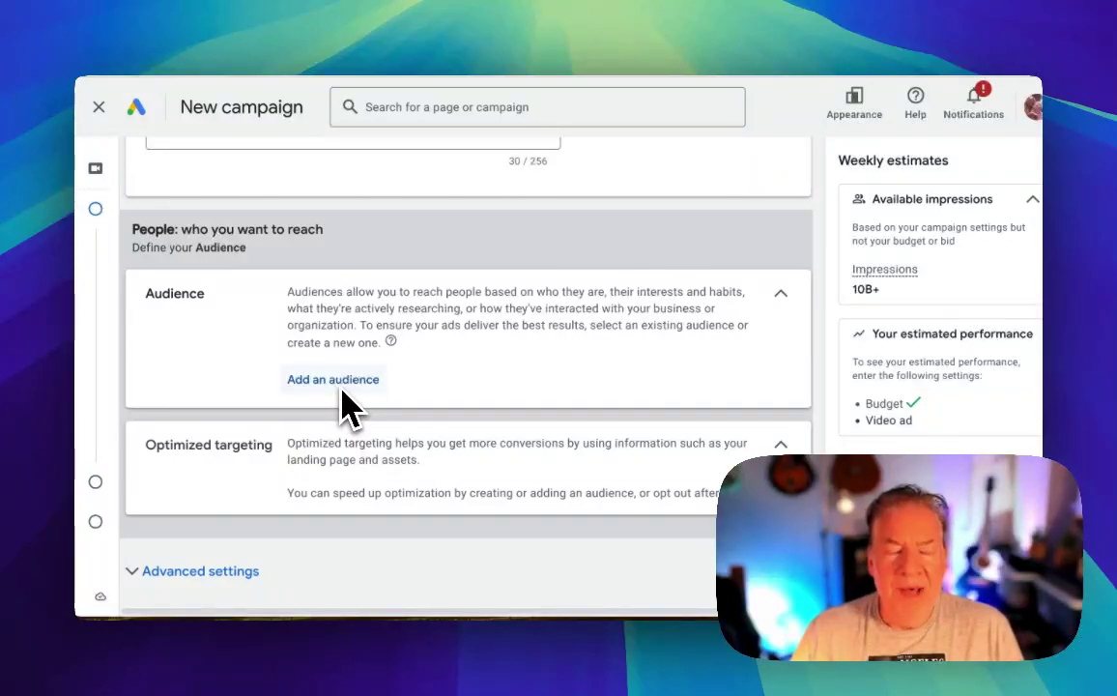
pyautogui.scroll(-1, 372, 411)
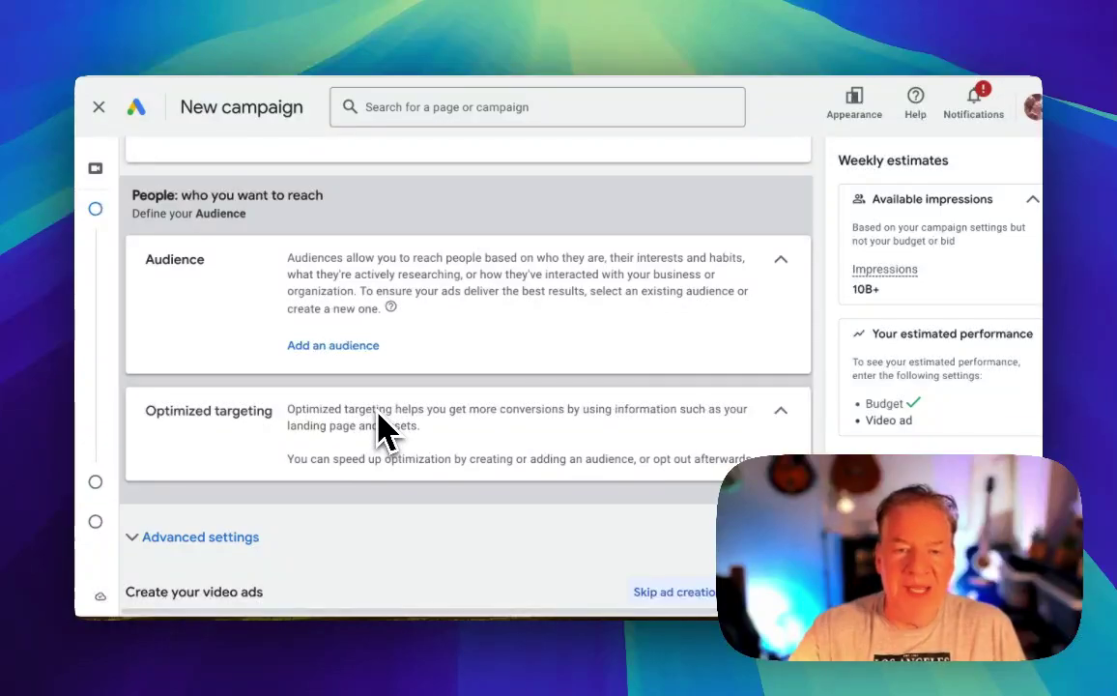
pyautogui.scroll(-2, 449, 418)
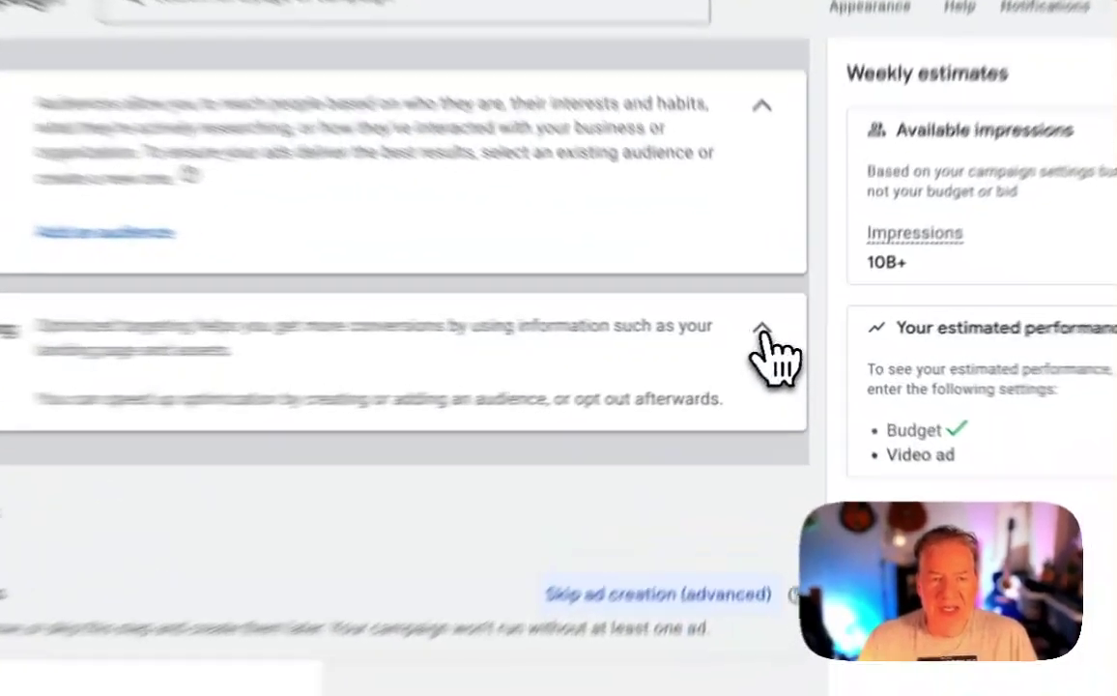
pyautogui.click(781, 334)
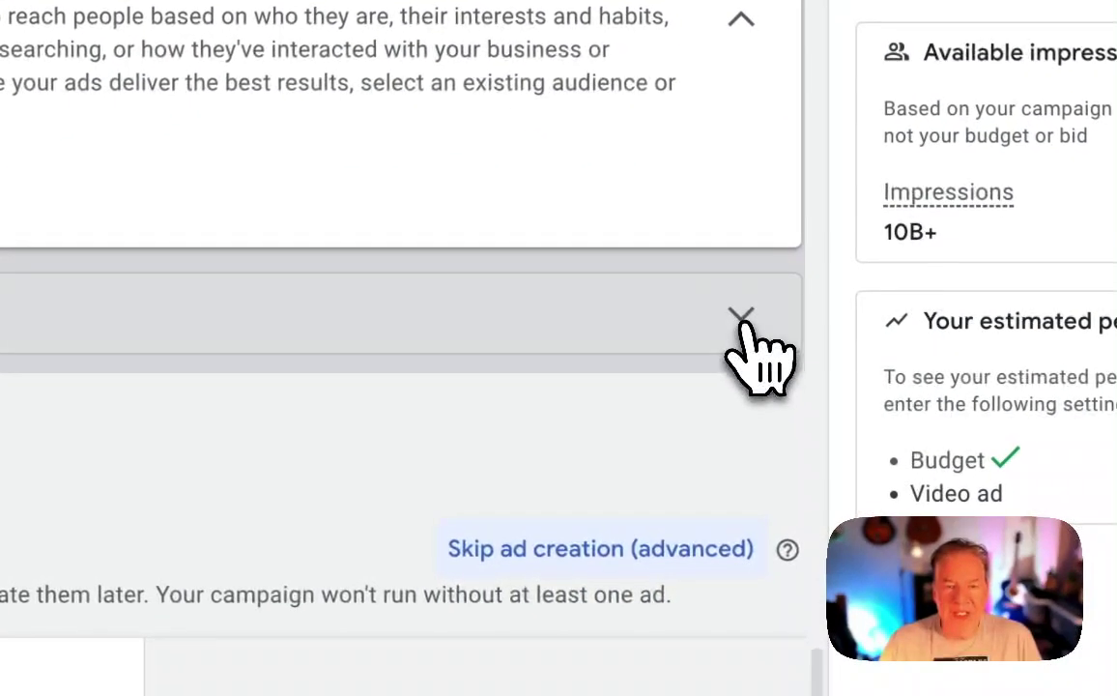
pyautogui.click(745, 325)
pyautogui.click(744, 324)
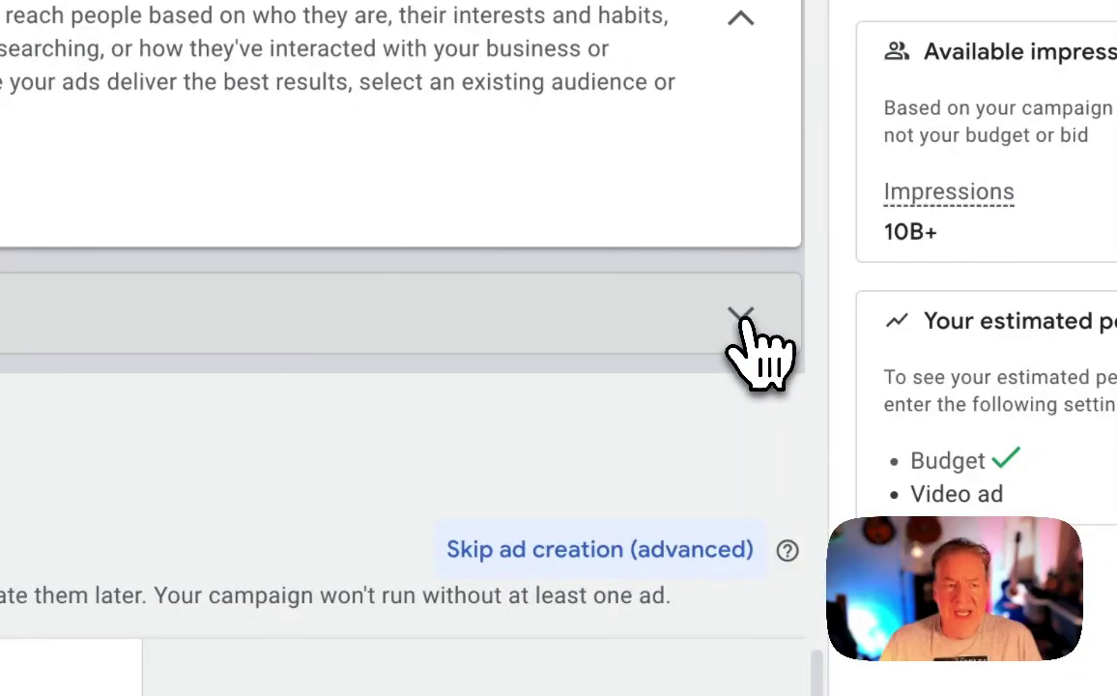
# Check the ad group's Optimized targeting section.
pyautogui.click(742, 321)
pyautogui.click(742, 321)
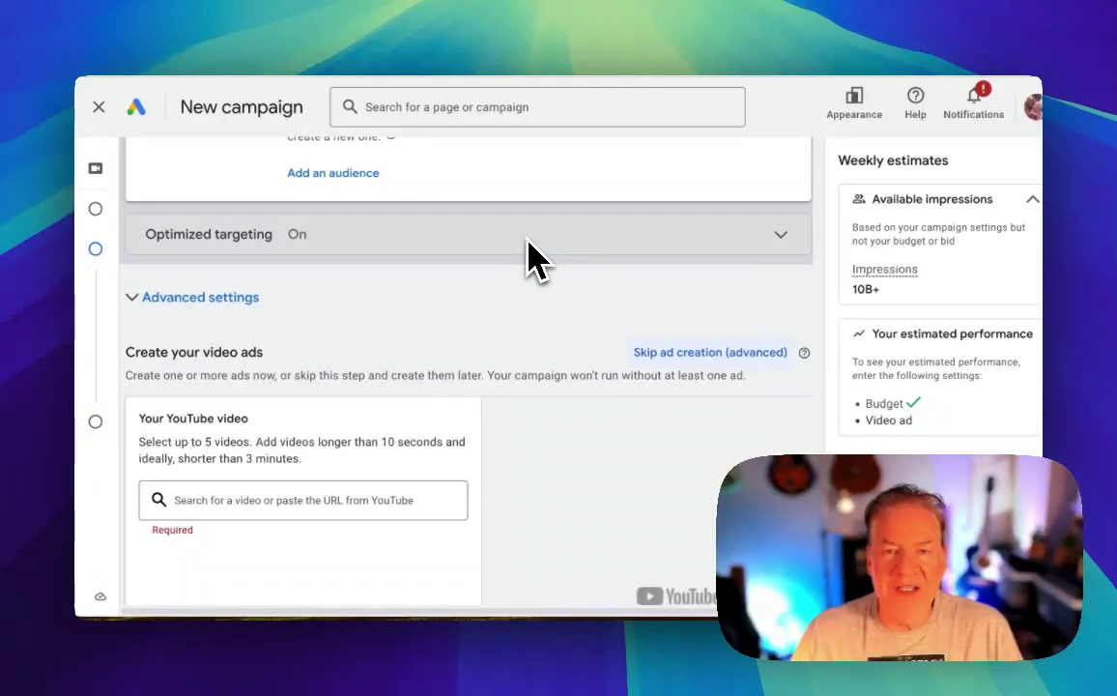
# Open the advertiser's YouTube channel in a new browser tab and look through its videos for one to advertise.
pyautogui.scroll(-1, 529, 259)
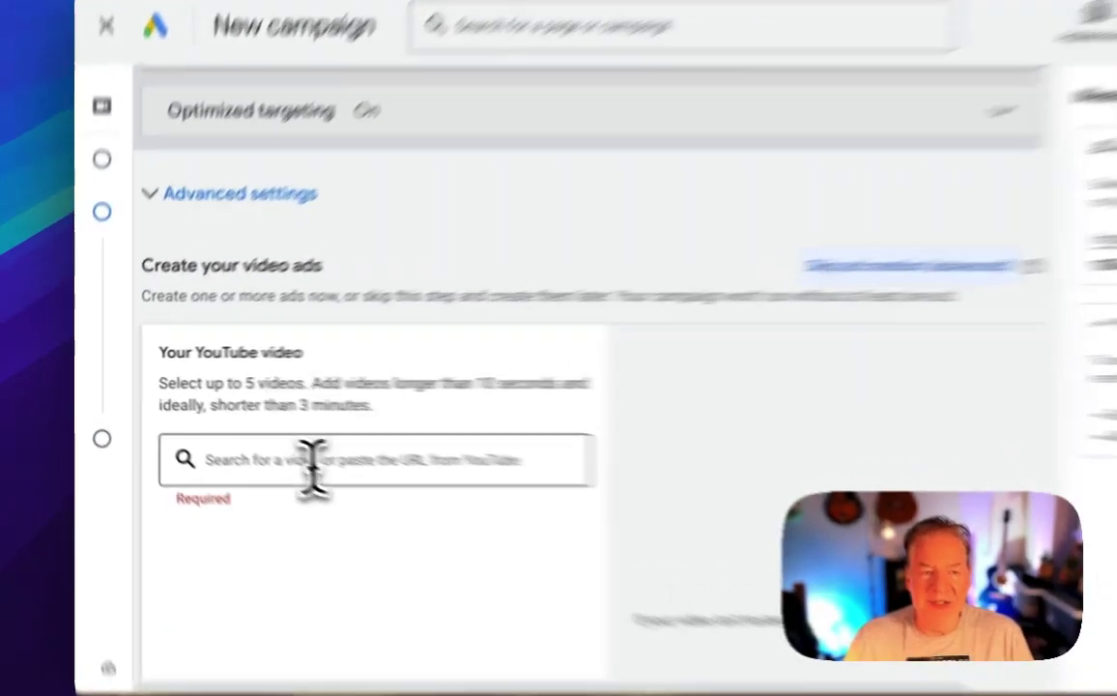
pyautogui.click(246, 440)
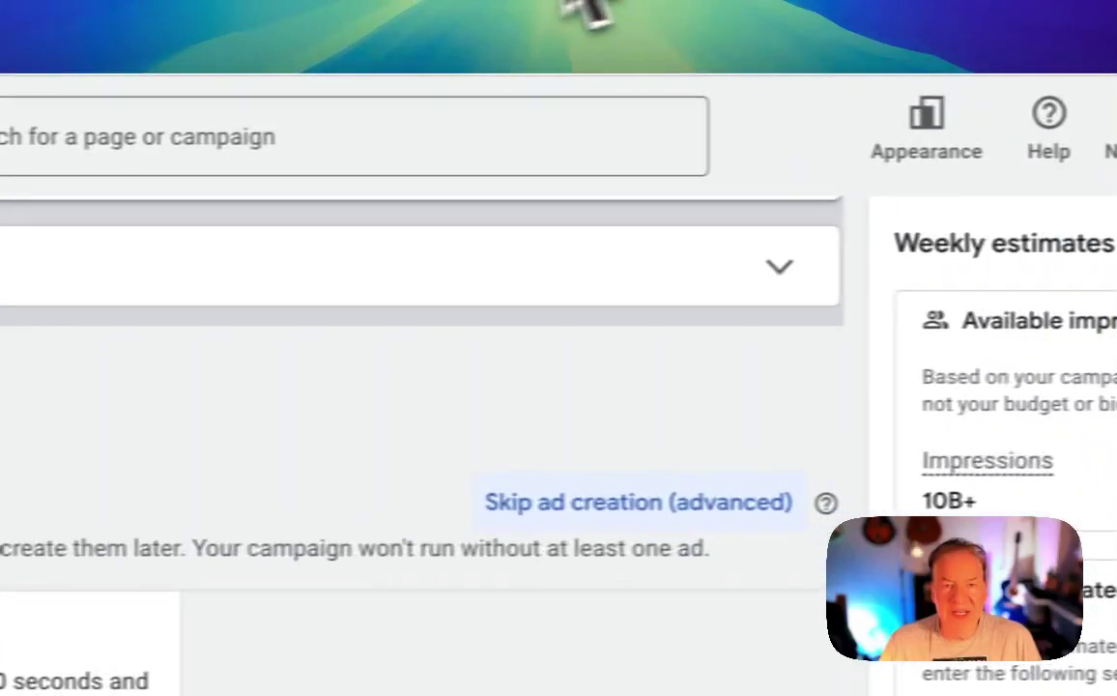
pyautogui.click(558, 2)
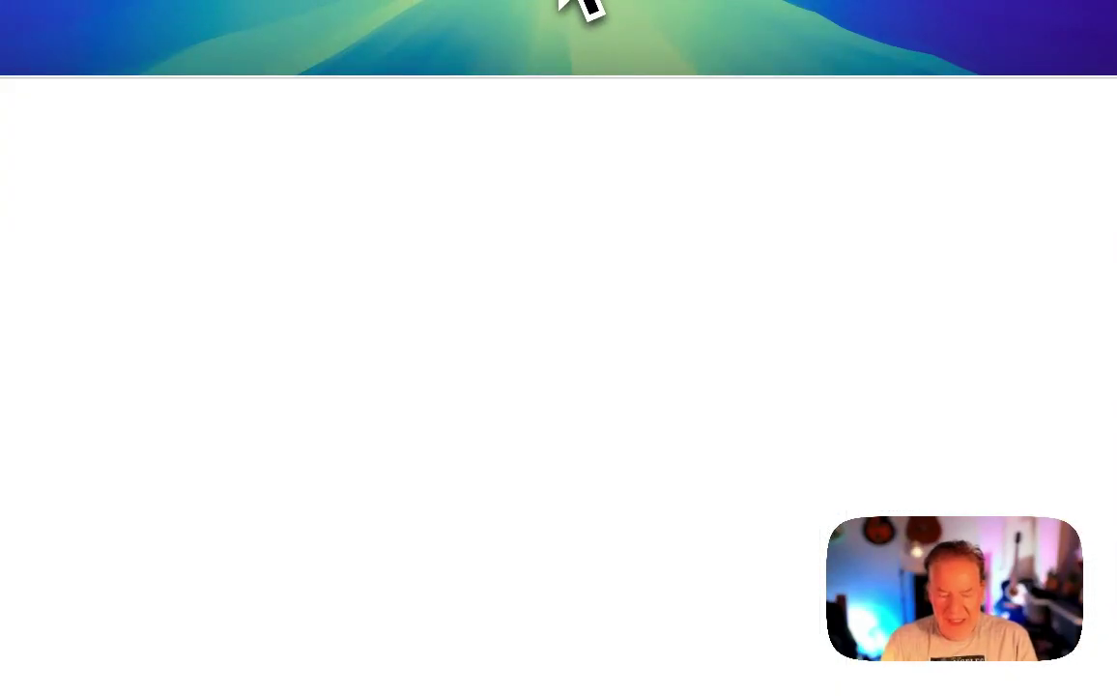
pyautogui.write('youtube.com/jon')
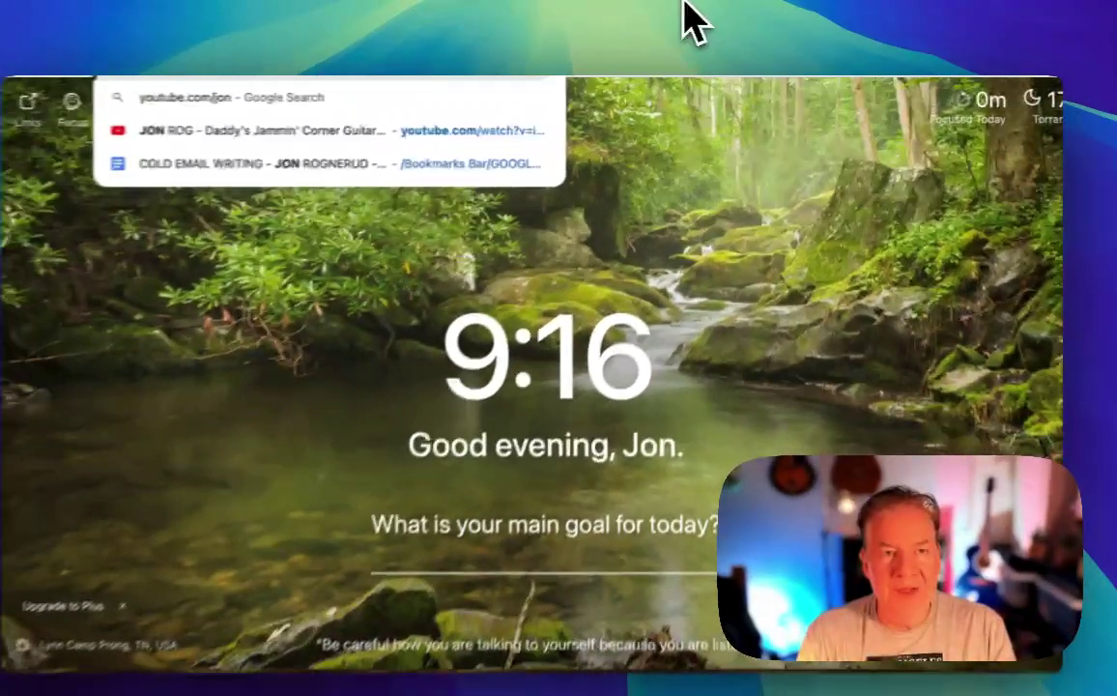
pyautogui.press('Return')
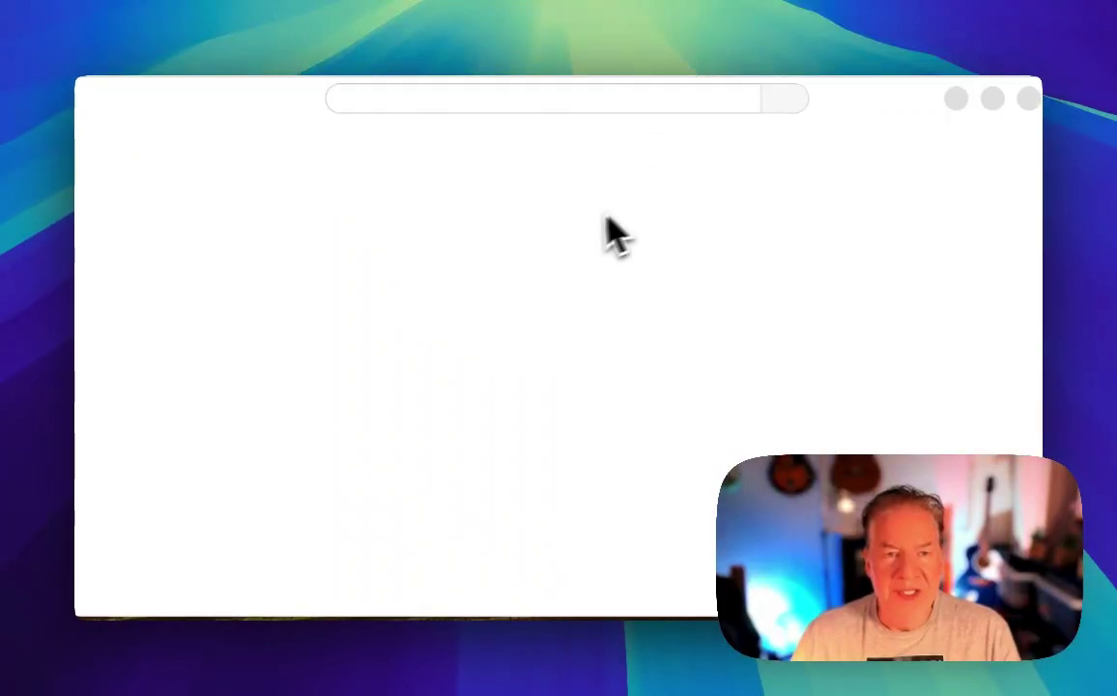
pyautogui.scroll(-5, 481, 374)
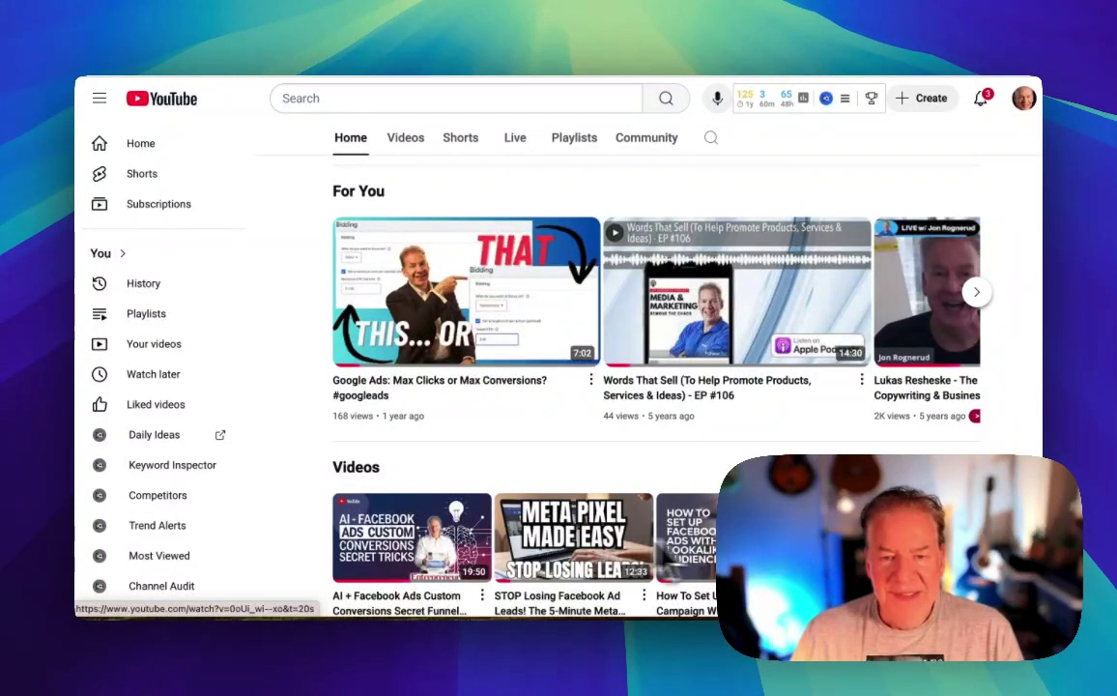
pyautogui.scroll(5, 439, 462)
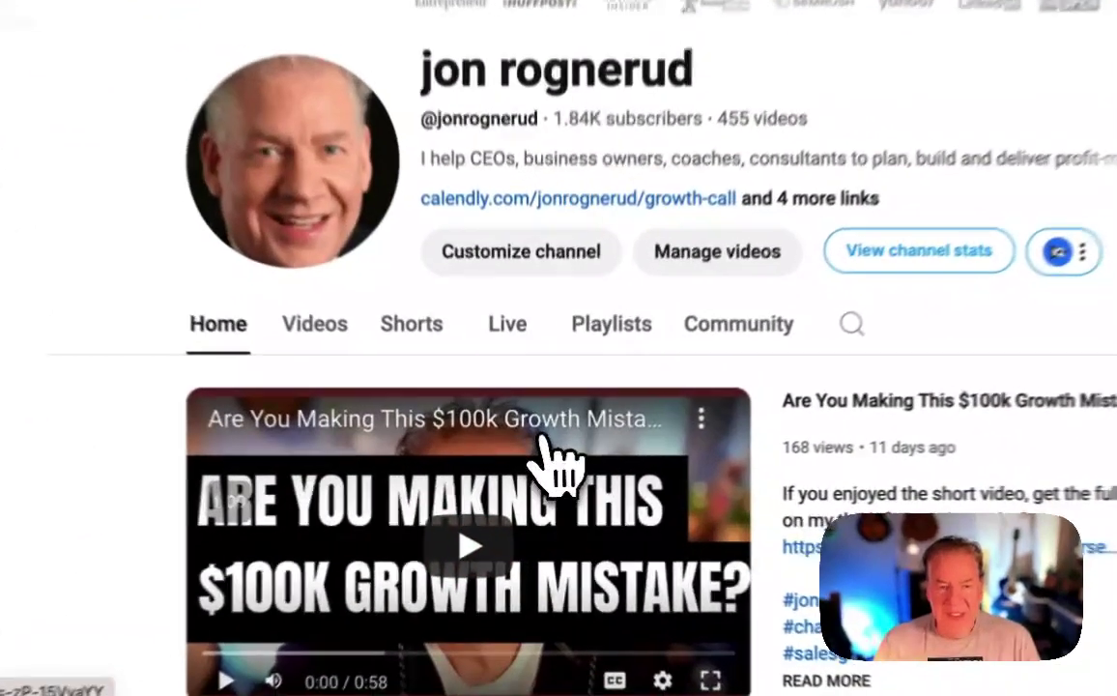
# Open the channel's featured video "Are You Making This $100k Growth Mistake?" and add it by URL as the Google Ads campaign's YouTube video.
pyautogui.click(542, 483)
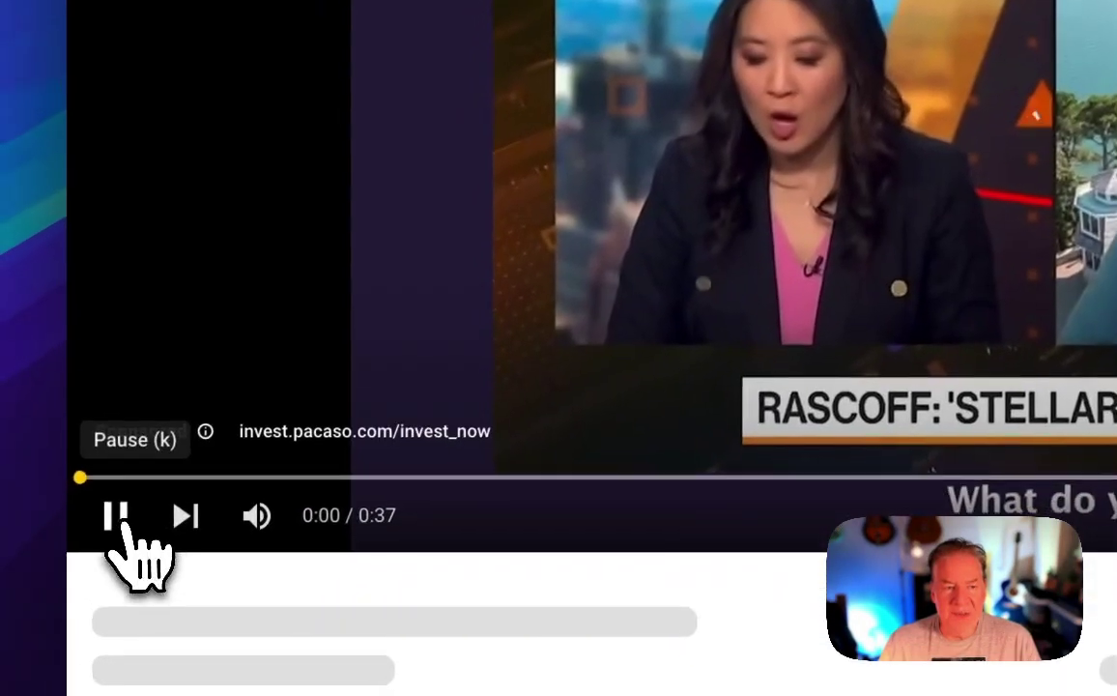
pyautogui.click(117, 517)
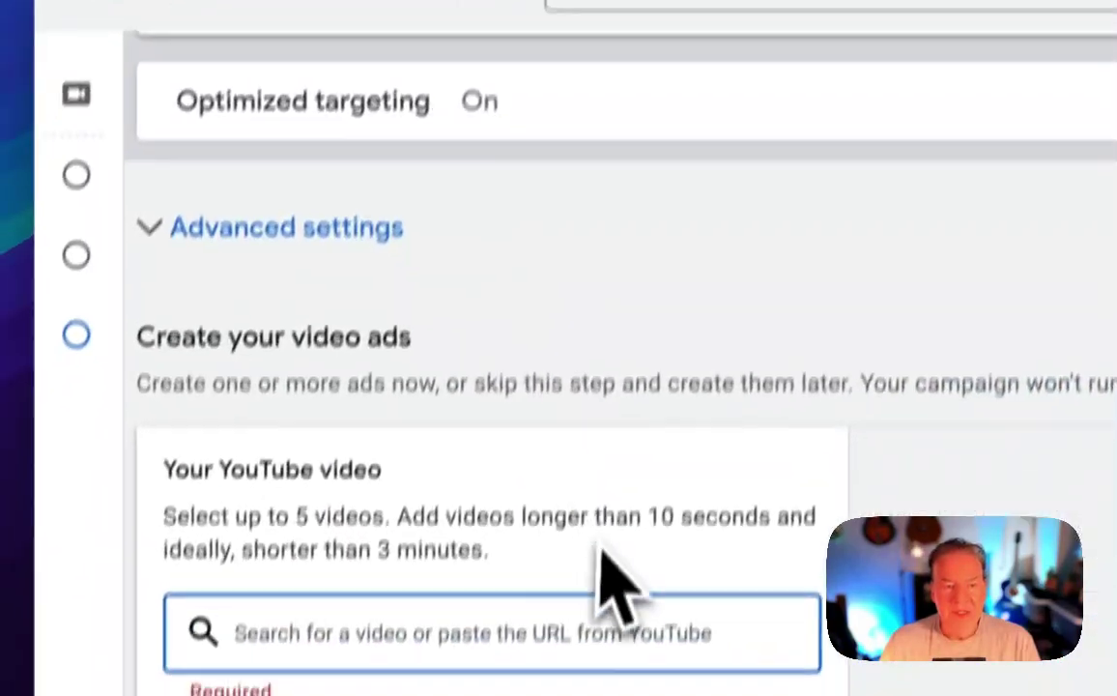
pyautogui.write('https://www.youtube.com/watch?v=-zP-15VvaYY')
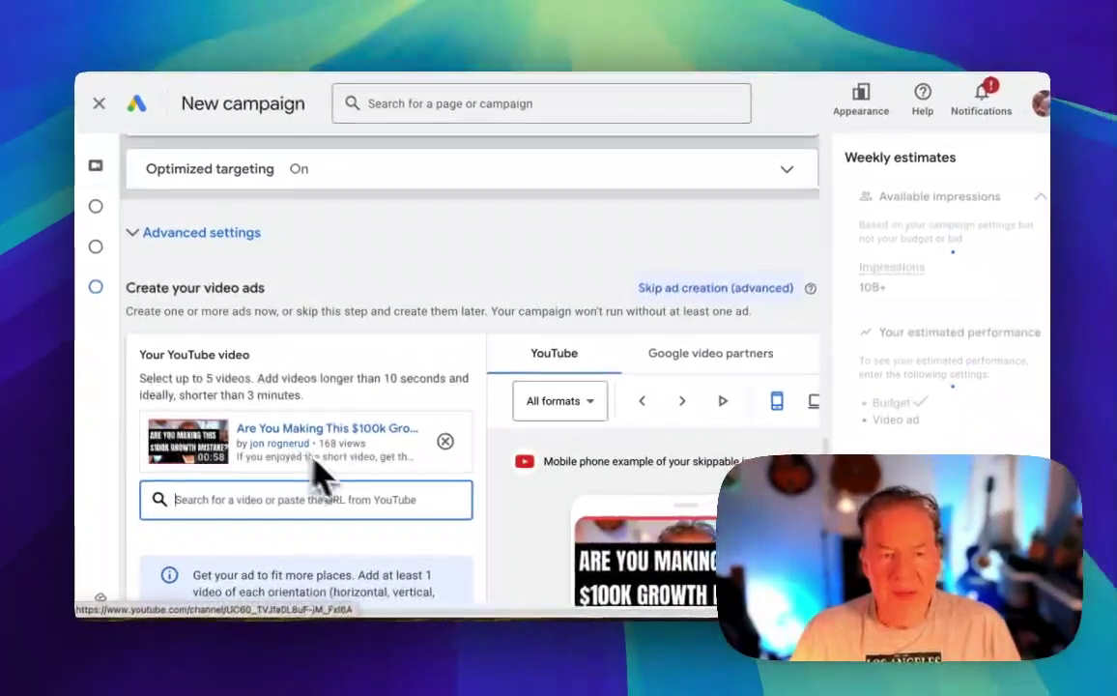
pyautogui.scroll(-4, 386, 499)
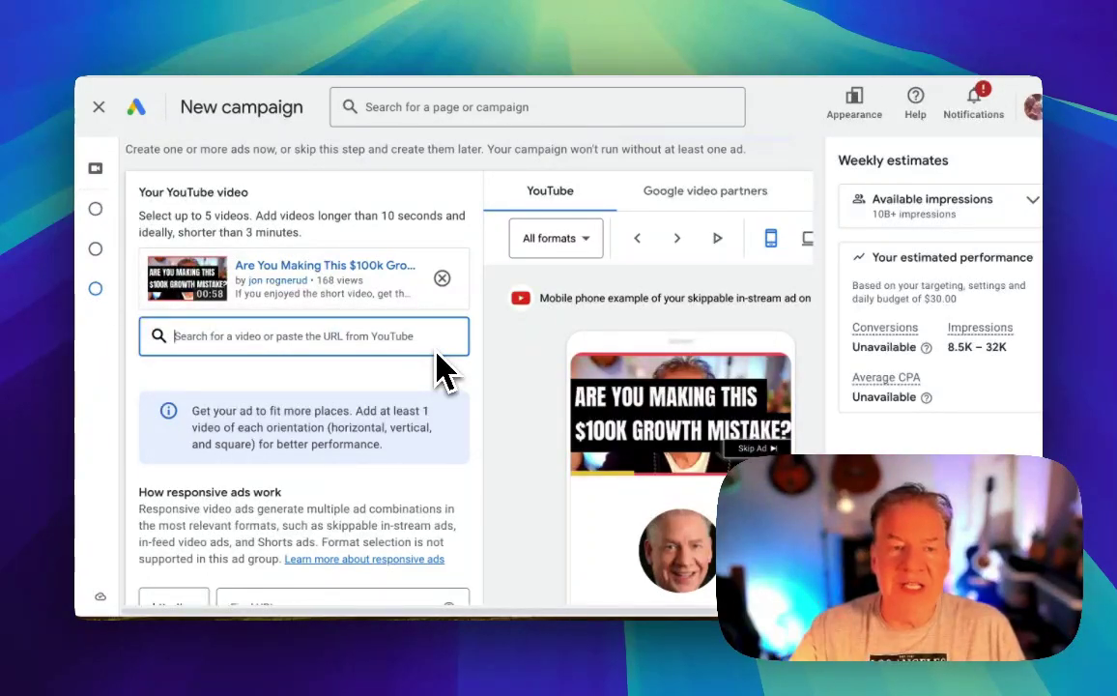
pyautogui.scroll(-5, 364, 429)
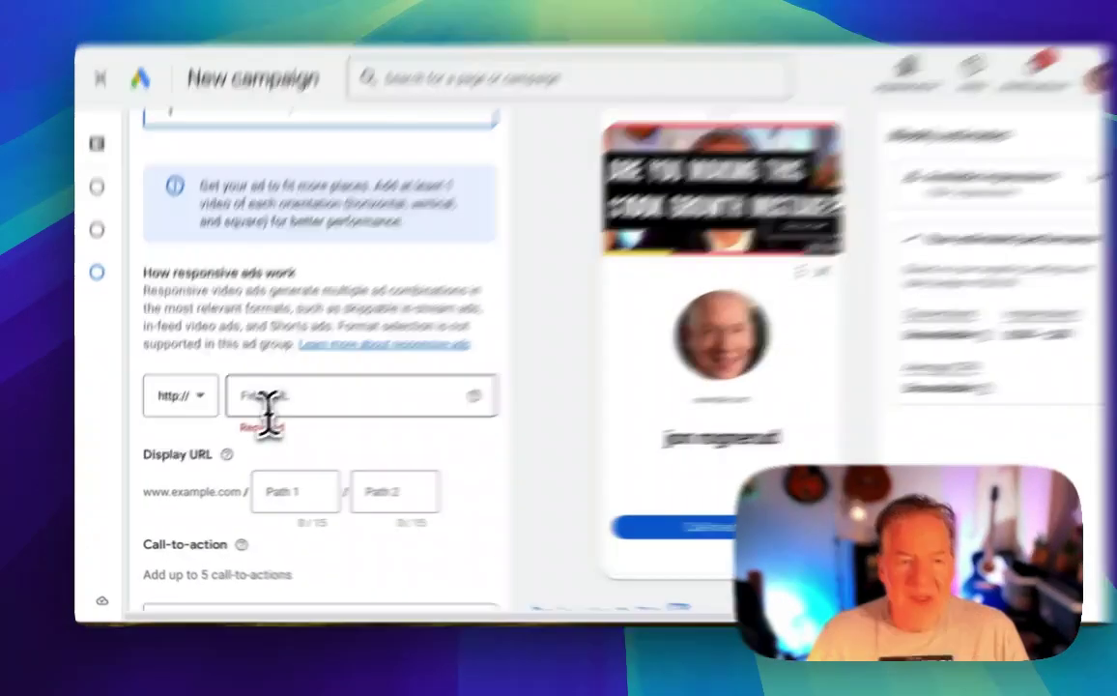
pyautogui.click(268, 401)
pyautogui.write('jonr')
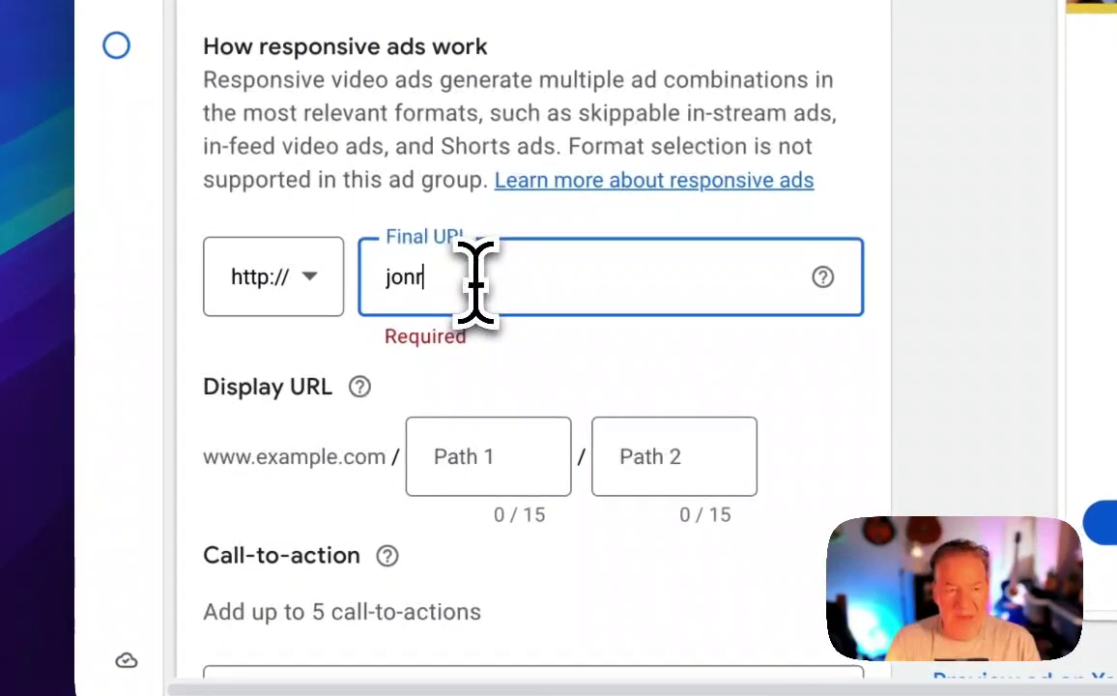
pyautogui.write('ognerud.com')
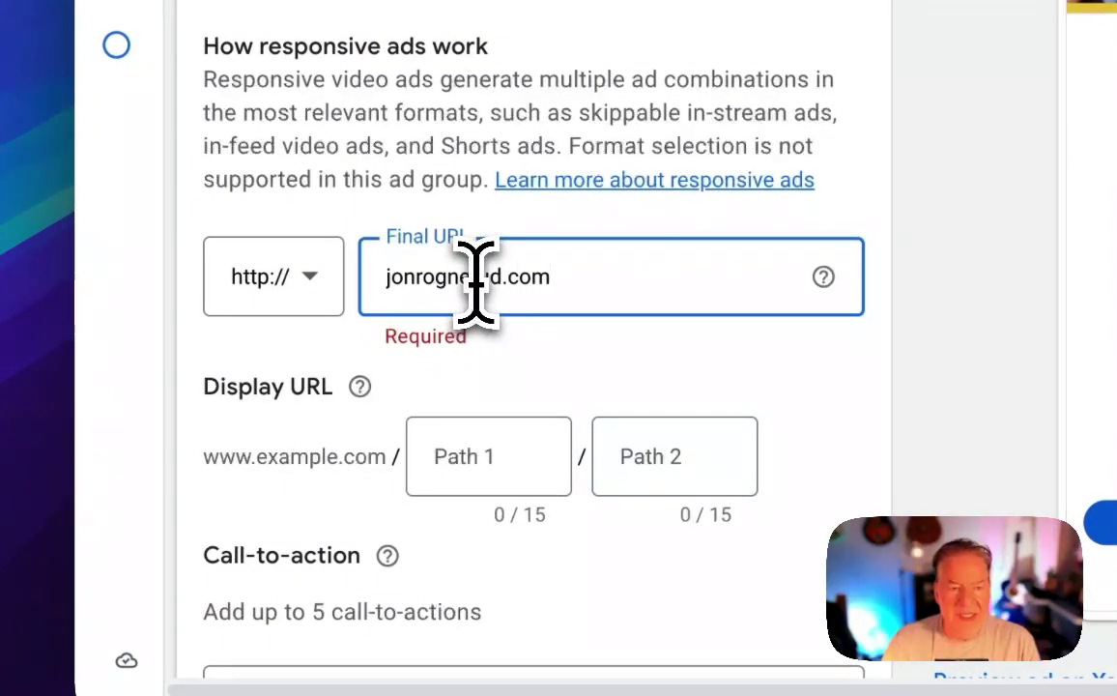
pyautogui.click(302, 301)
pyautogui.click(297, 401)
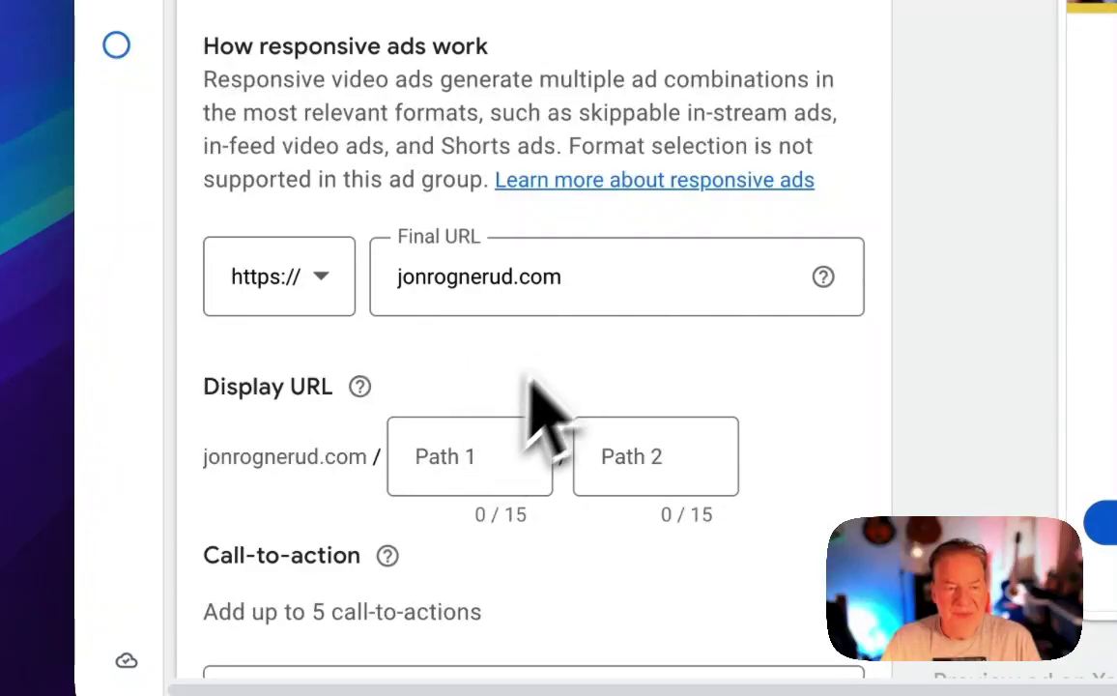
# Set the video ad's call-to-action text to "Learn more".
pyautogui.scroll(-3, 541, 348)
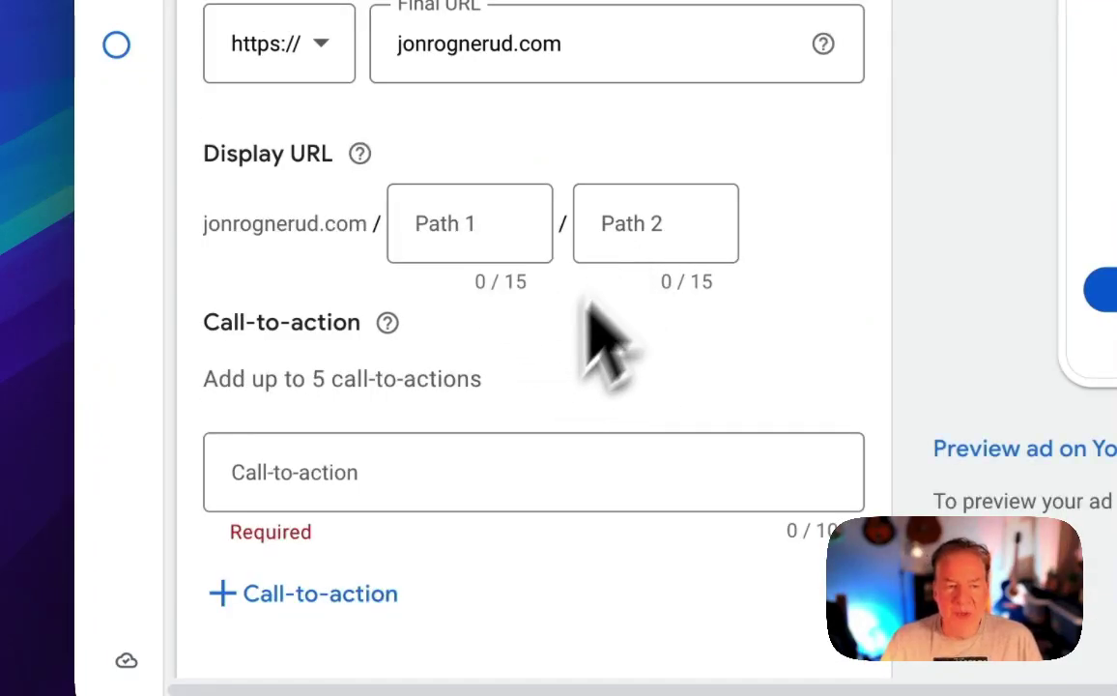
pyautogui.click(343, 473)
pyautogui.write('Grow')
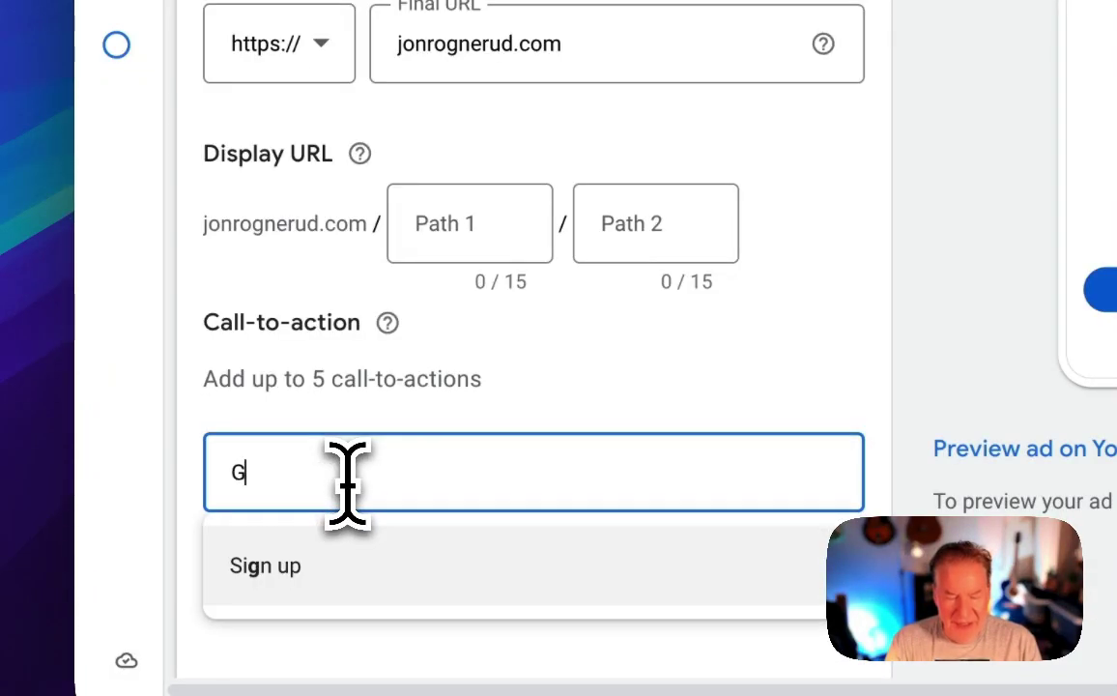
pyautogui.write(' Your')
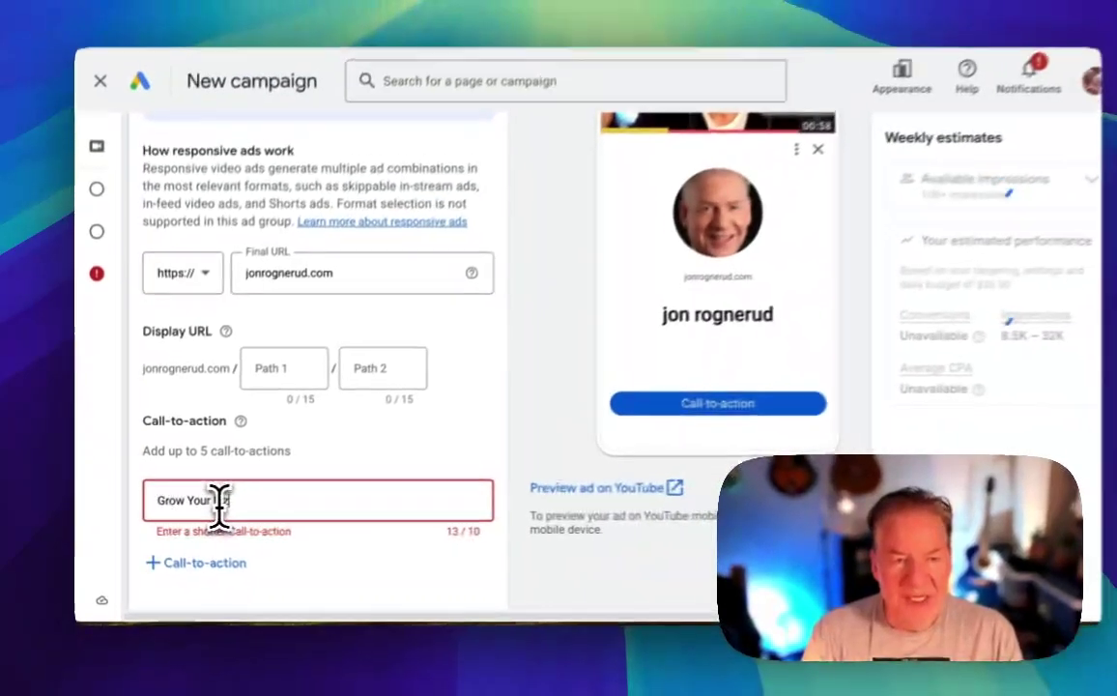
pyautogui.press('BackSpace')
pyautogui.press('BackSpace')
pyautogui.press('BackSpace')
pyautogui.press('BackSpace')
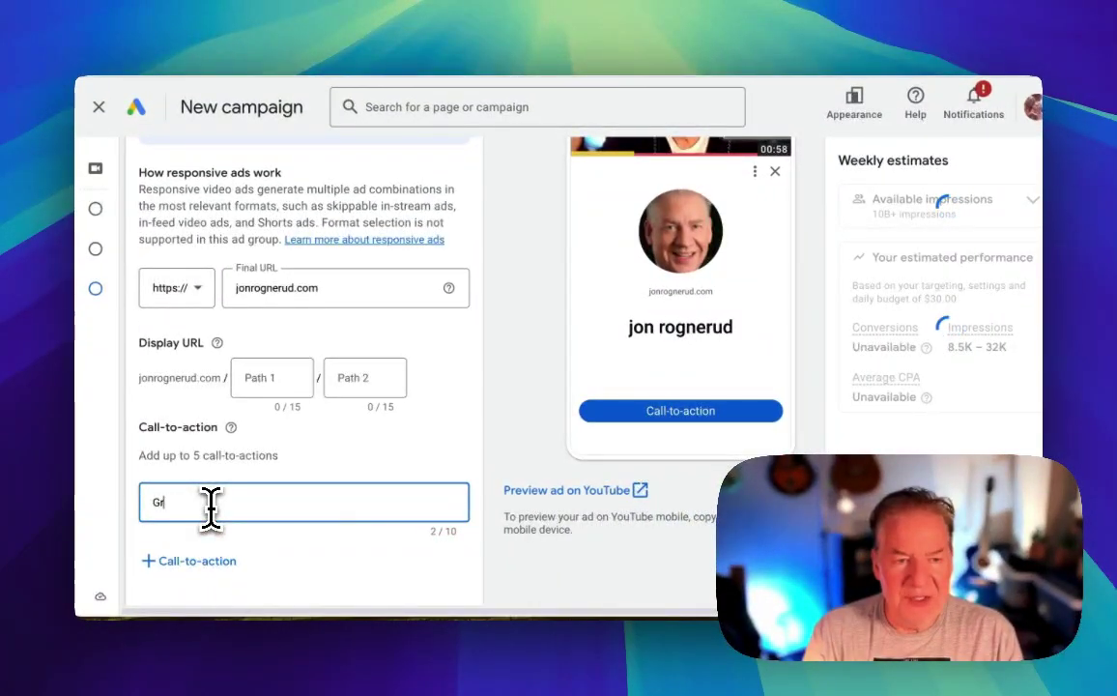
pyautogui.press('BackSpace')
pyautogui.press('BackSpace')
pyautogui.write('Learn m')
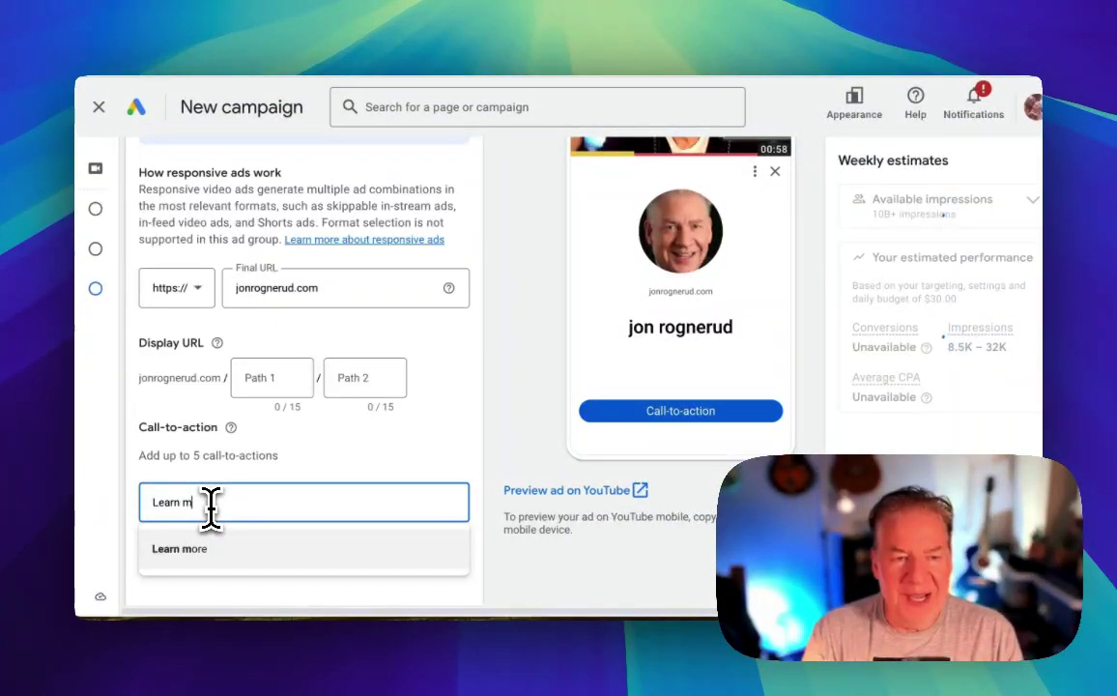
pyautogui.write('ore')
pyautogui.press('Tab')
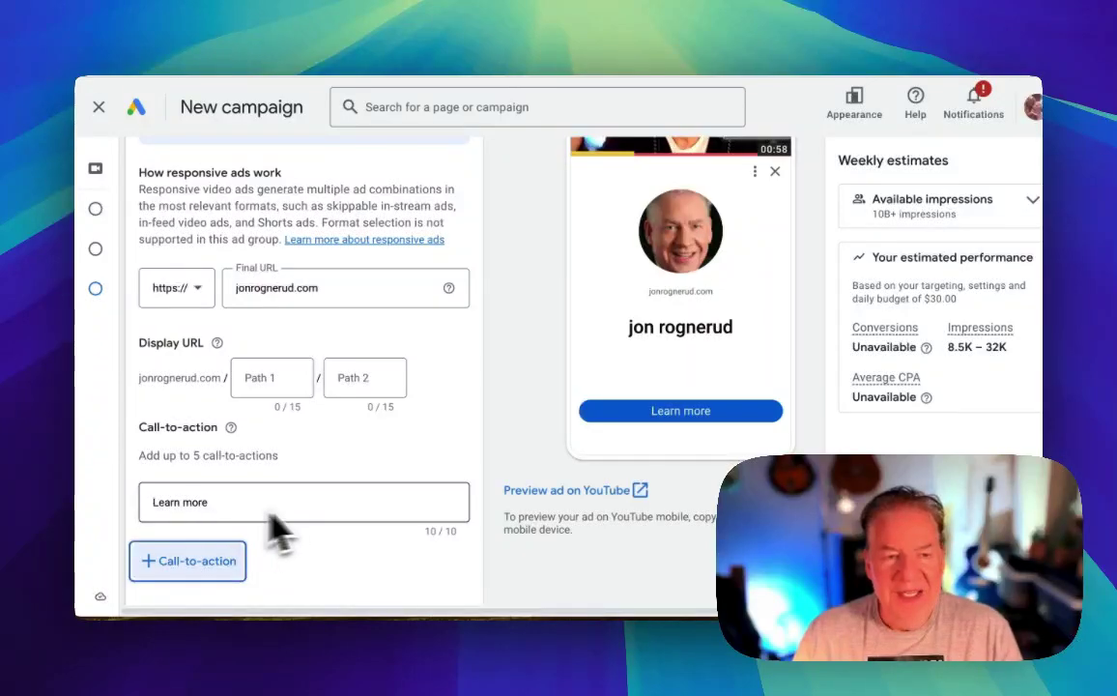
# Enter "Grow your biz faster" as the video ad's headline.
pyautogui.scroll(-3, 290, 531)
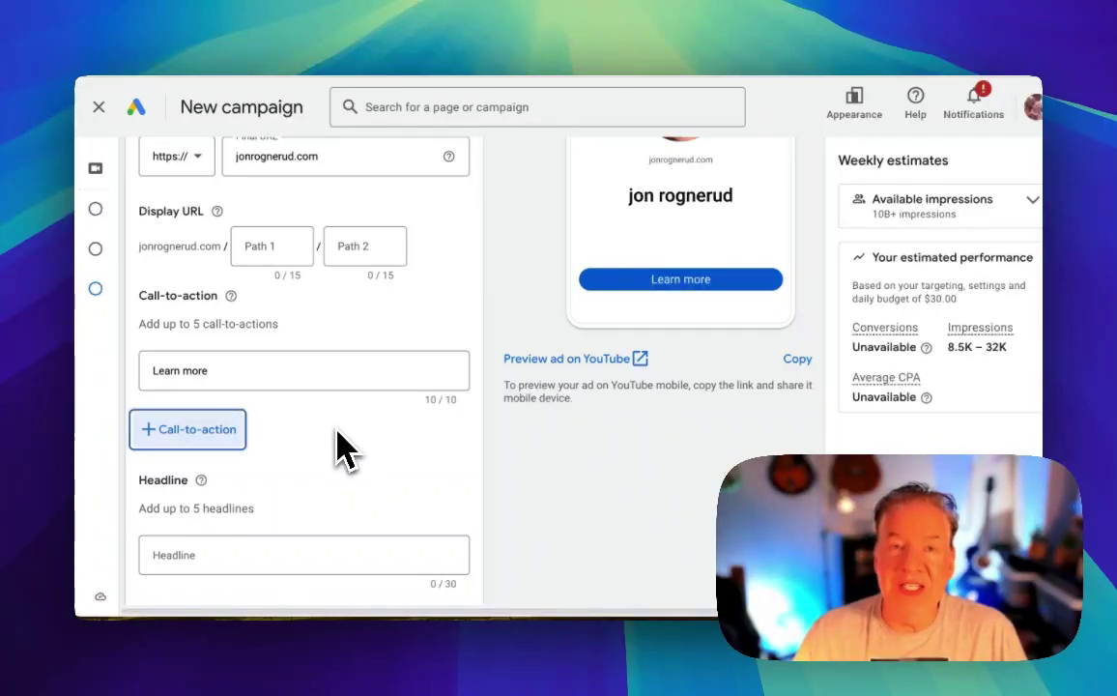
pyautogui.scroll(-1, 354, 444)
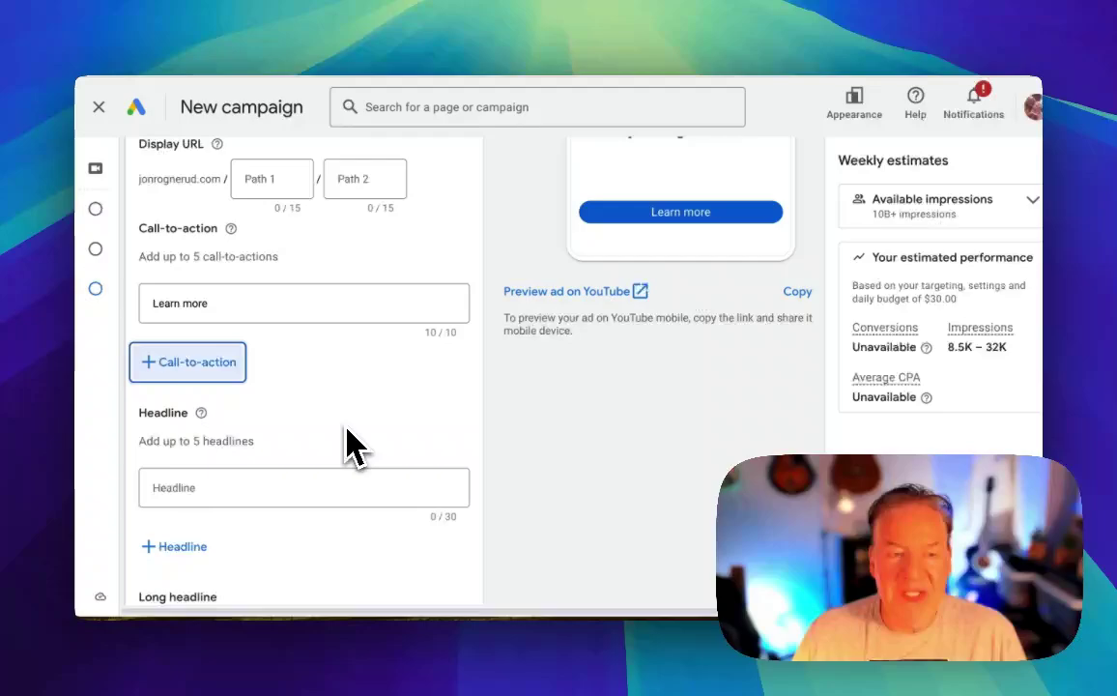
pyautogui.click(208, 480)
pyautogui.write('Grow yo')
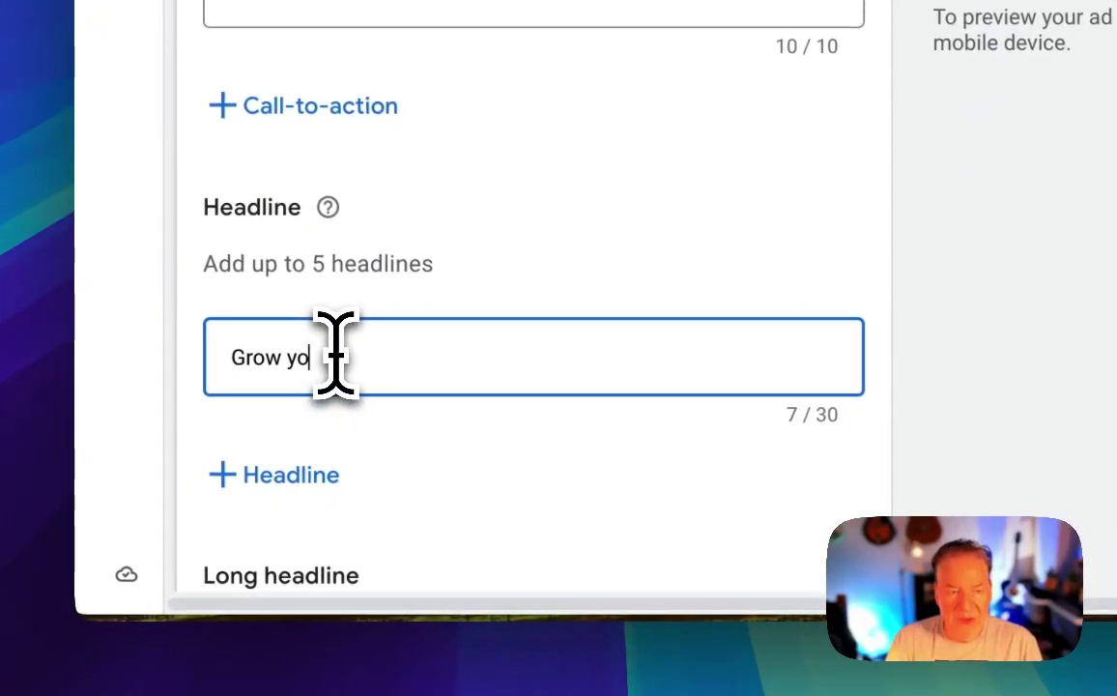
pyautogui.write('ur biz faster')
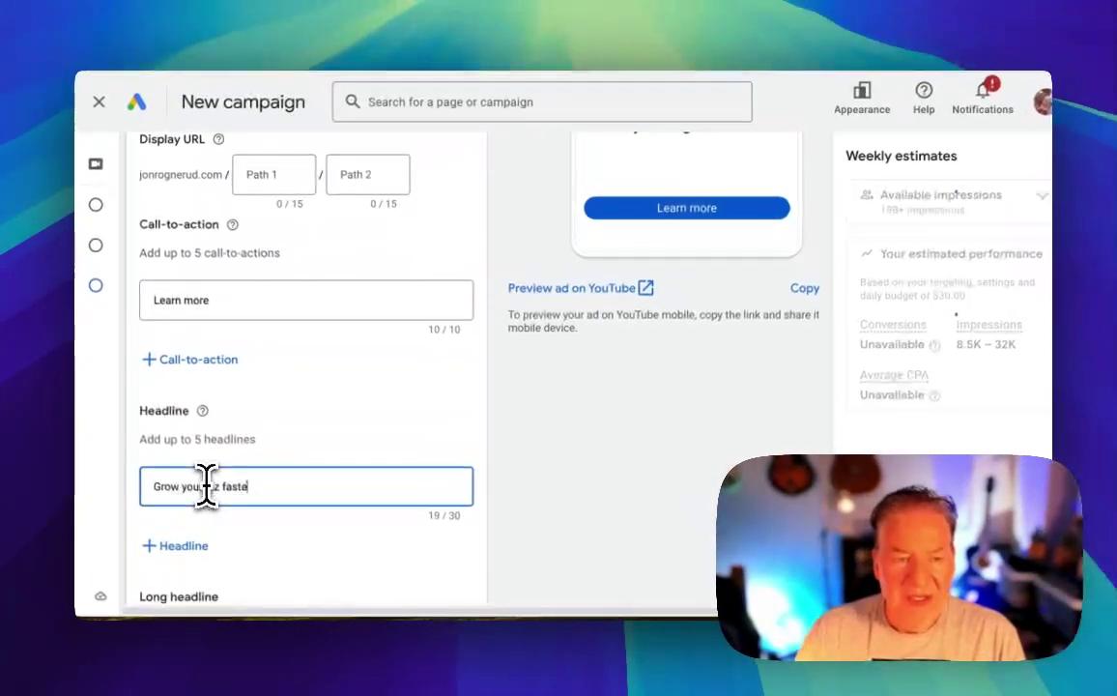
# Enter "This is video that teaches you all about YT Ads" as the video ad's long headline.
pyautogui.scroll(-2, 379, 531)
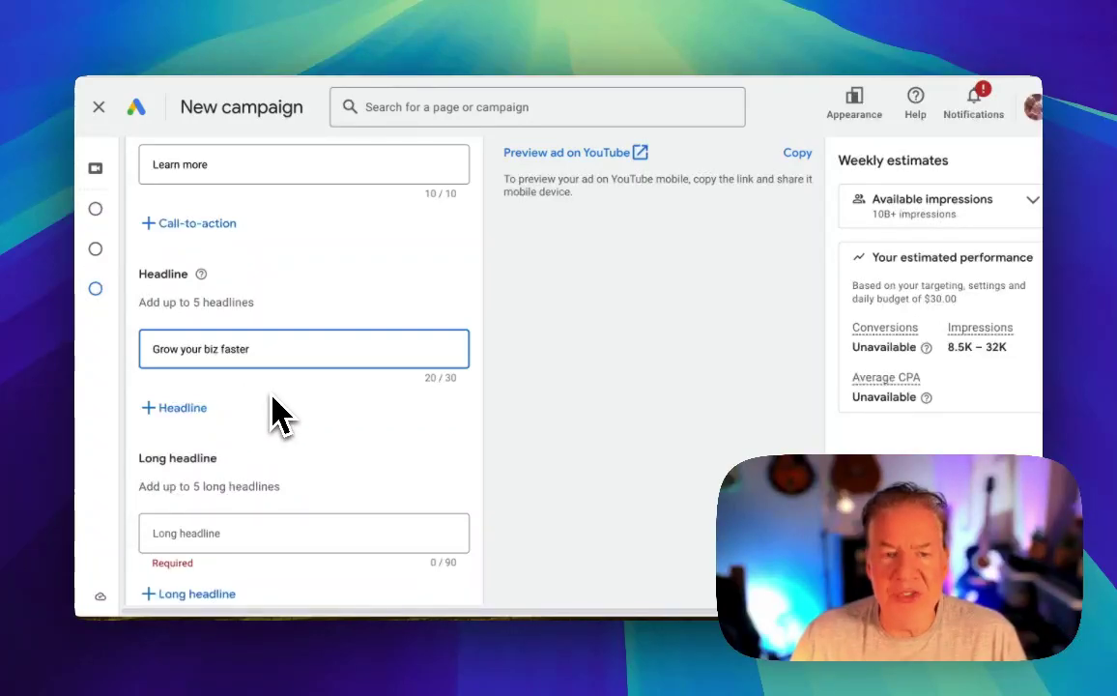
pyautogui.scroll(-3, 300, 425)
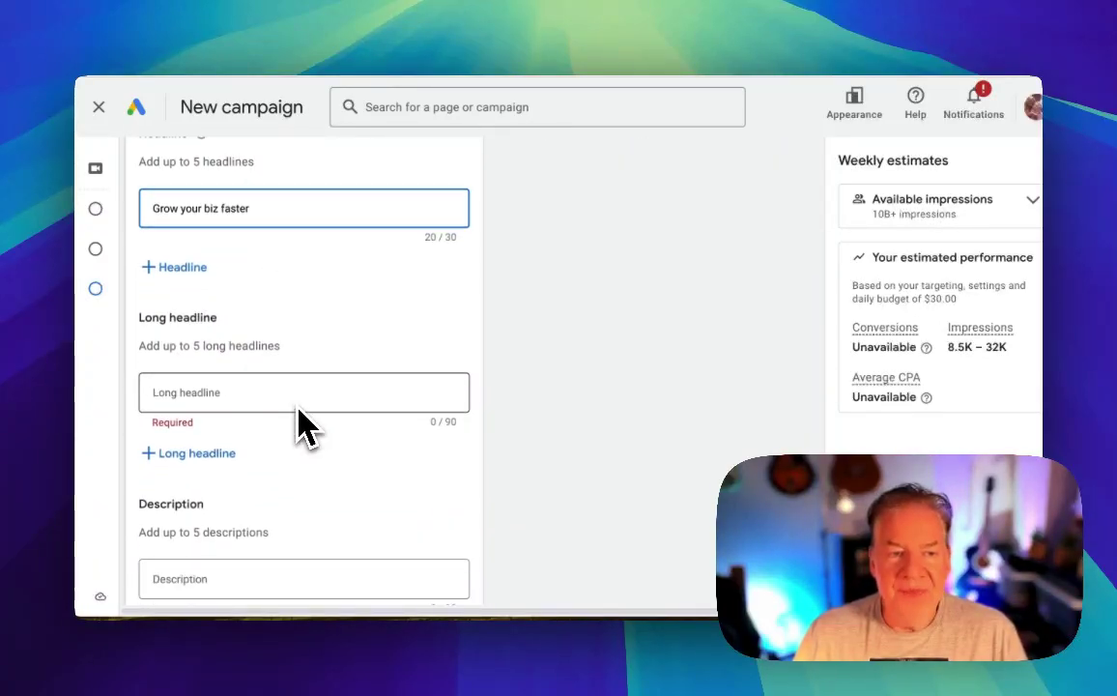
pyautogui.click(300, 408)
pyautogui.write('This ')
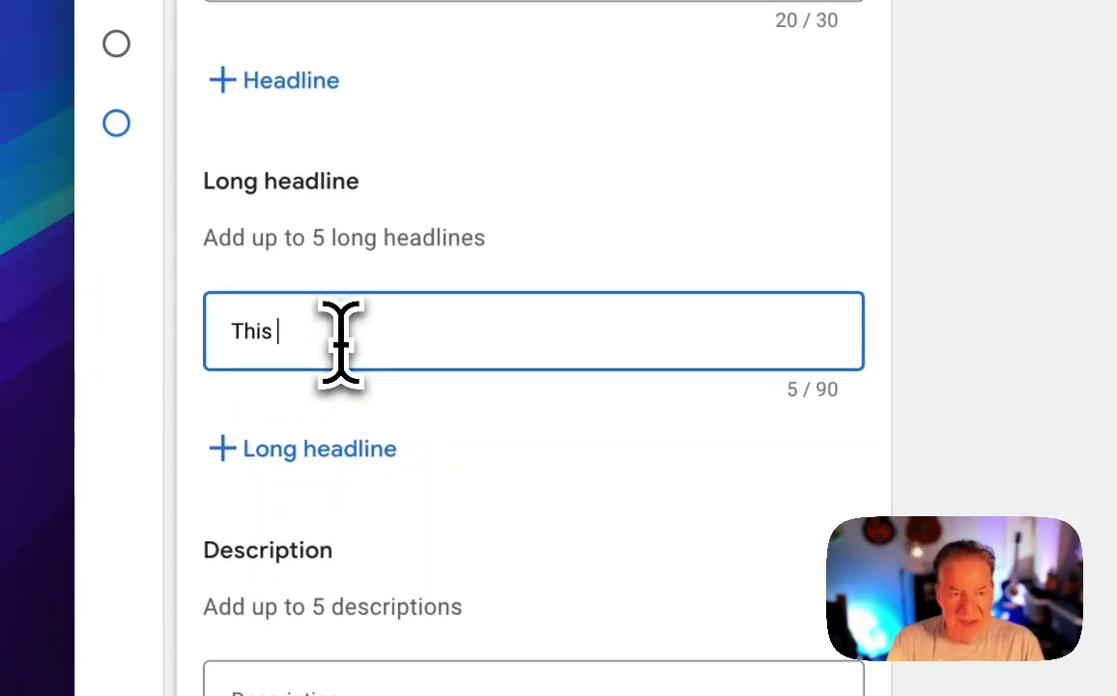
pyautogui.write('is a t')
pyautogui.press('BackSpace')
pyautogui.write('video ')
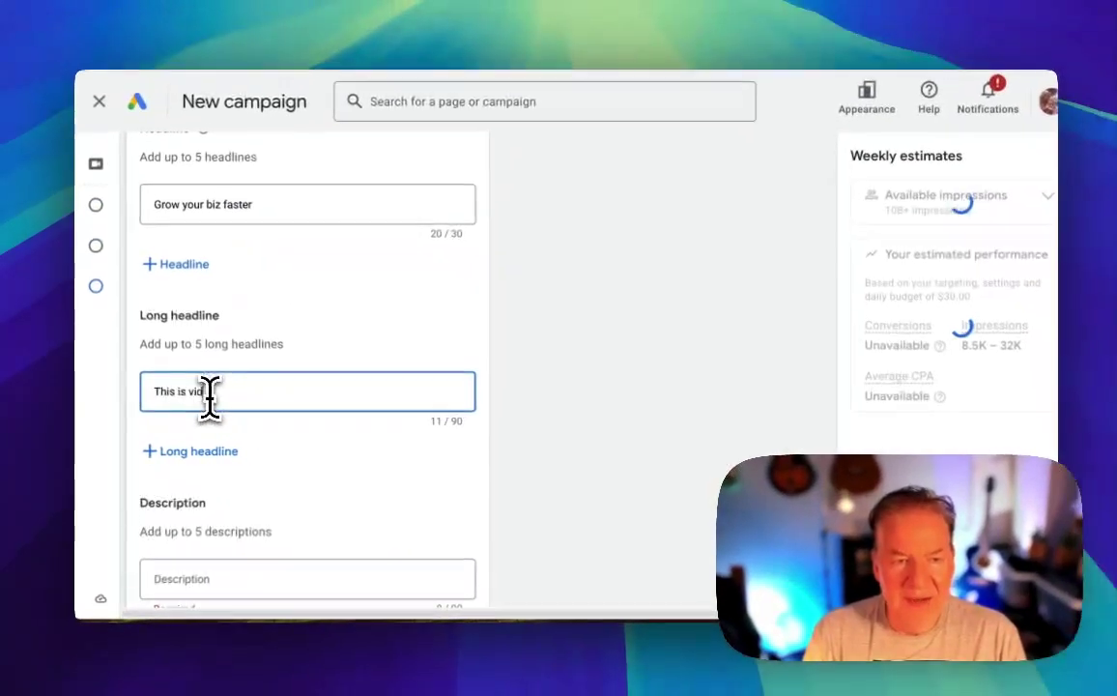
pyautogui.write('that show')
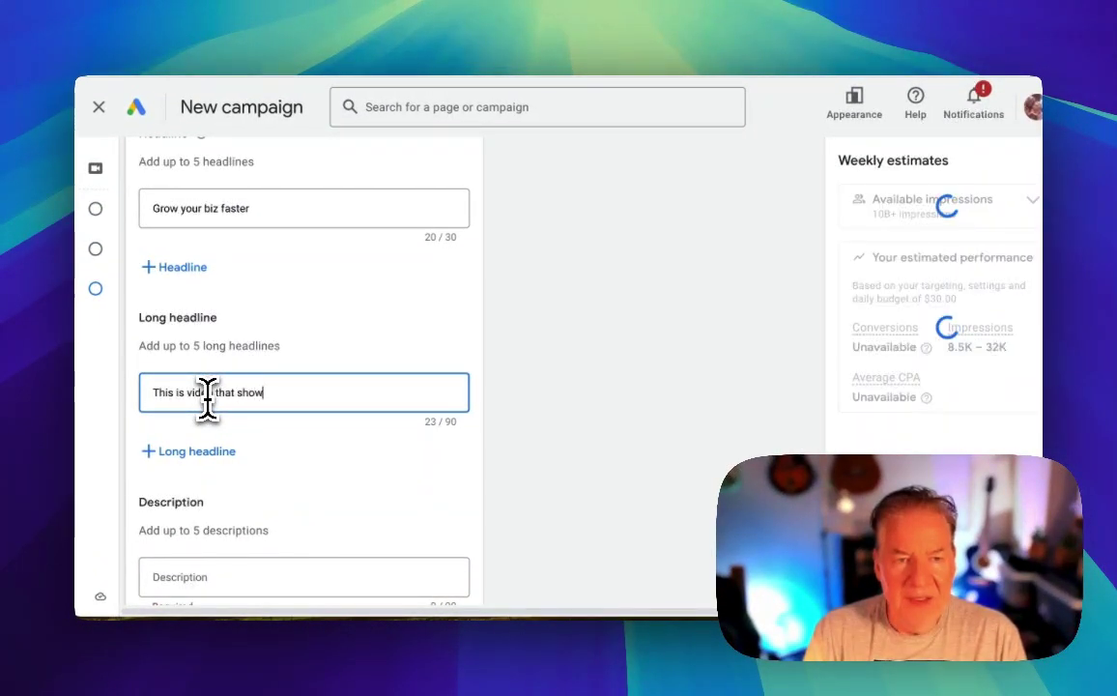
pyautogui.press('BackSpace')
pyautogui.press('BackSpace')
pyautogui.press('BackSpace')
pyautogui.press('BackSpace')
pyautogui.write('teaches you ')
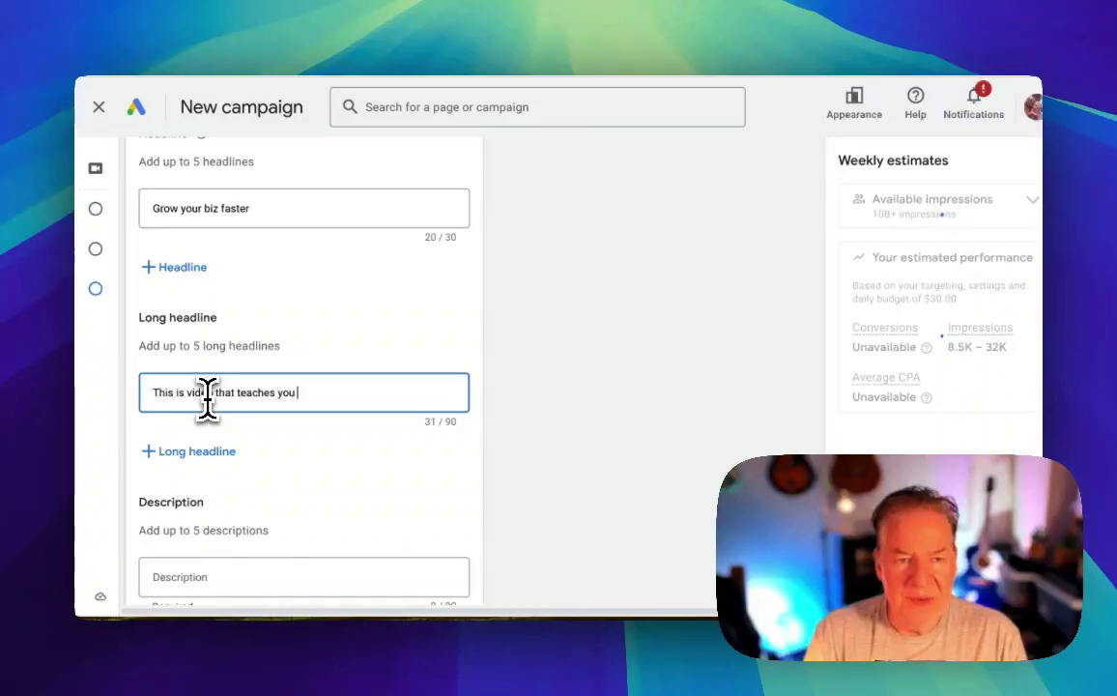
pyautogui.write('all about ')
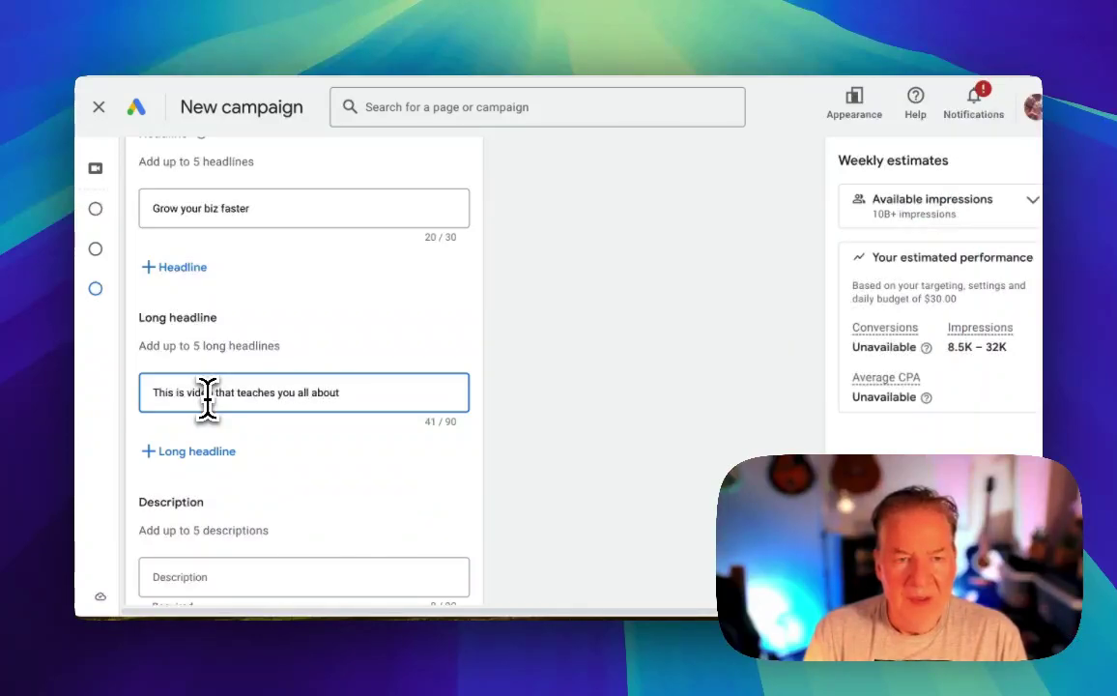
pyautogui.write('YT Ads')
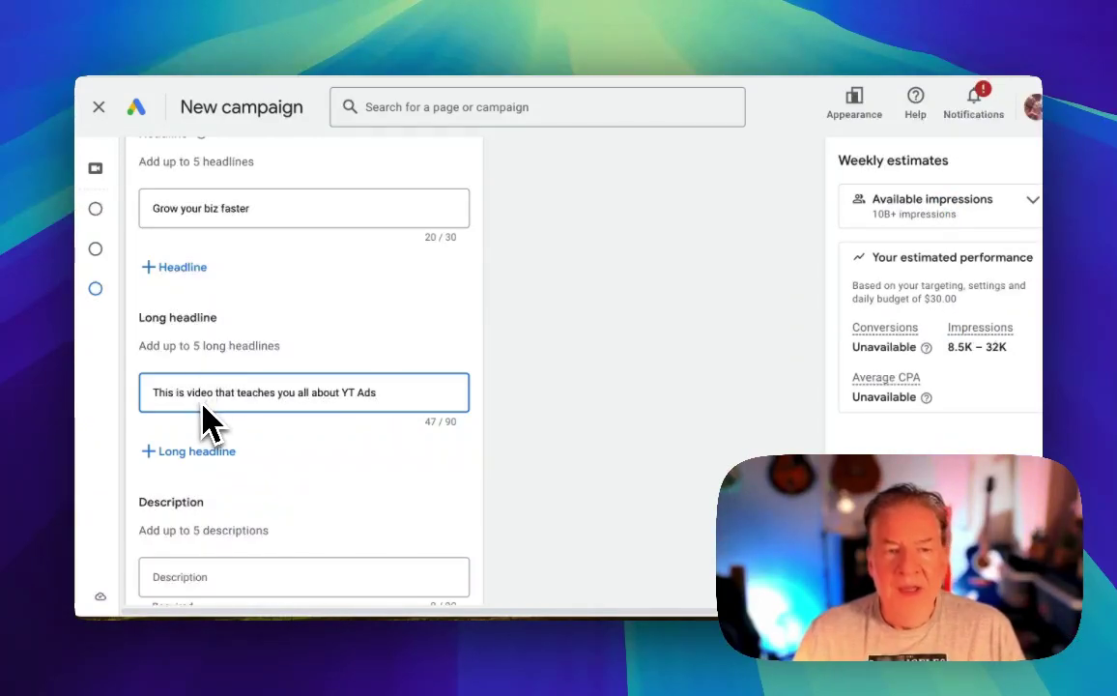
pyautogui.doubleClick(347, 392)
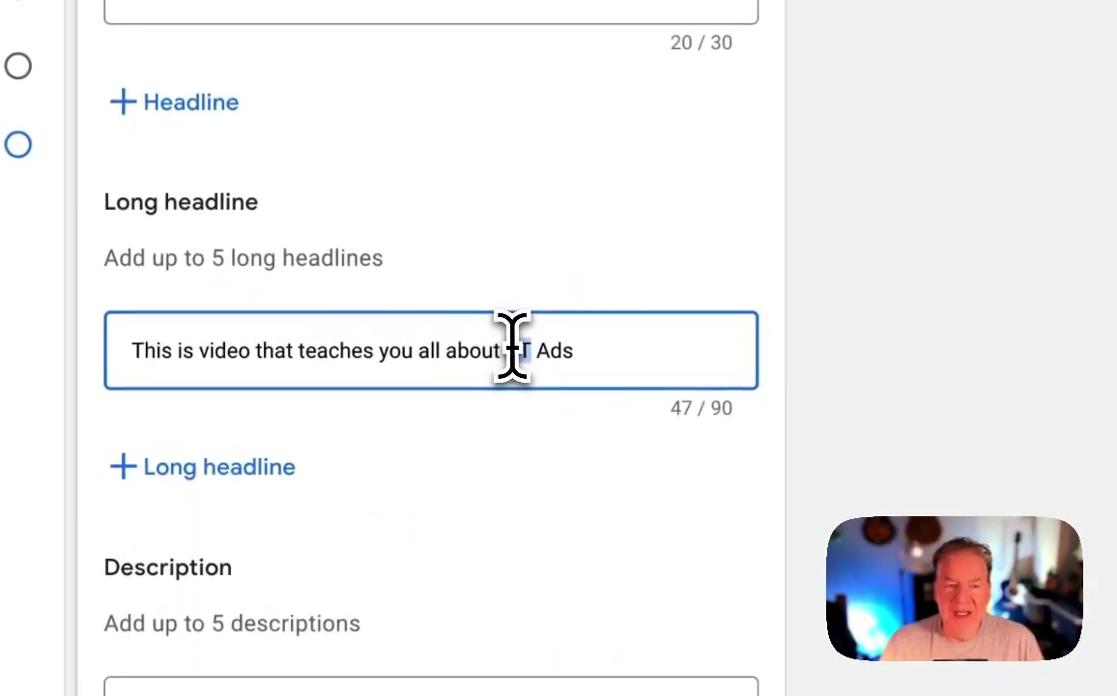
pyautogui.click(598, 349)
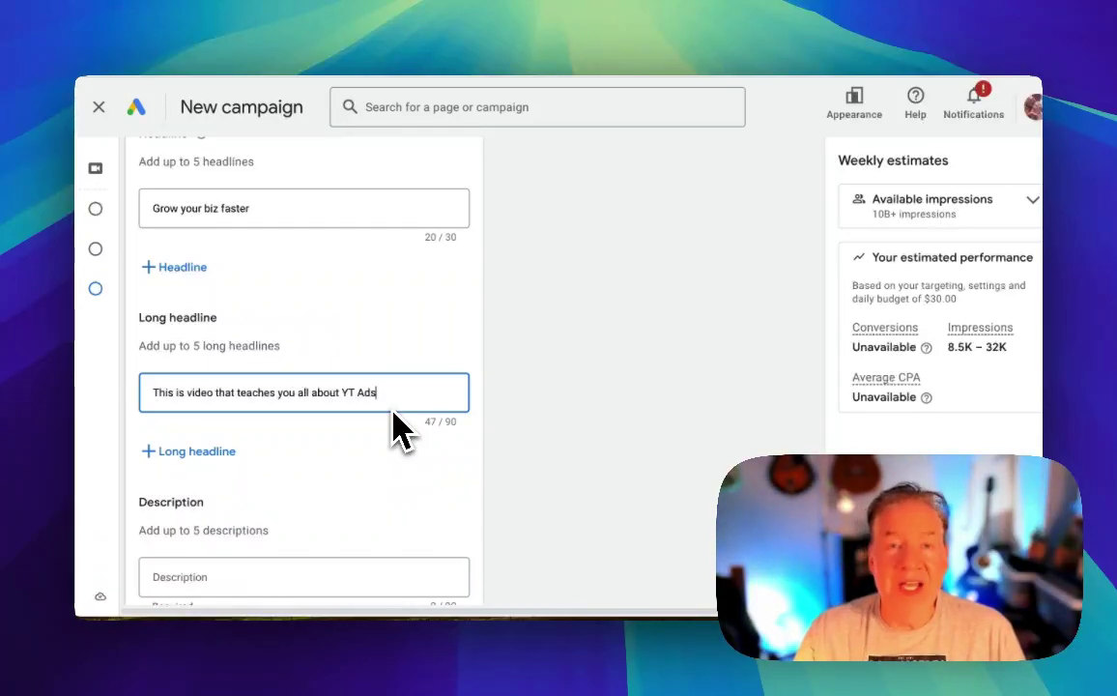
# Enter "This is the description of the video" as the video ad's description.
pyautogui.scroll(-3, 383, 464)
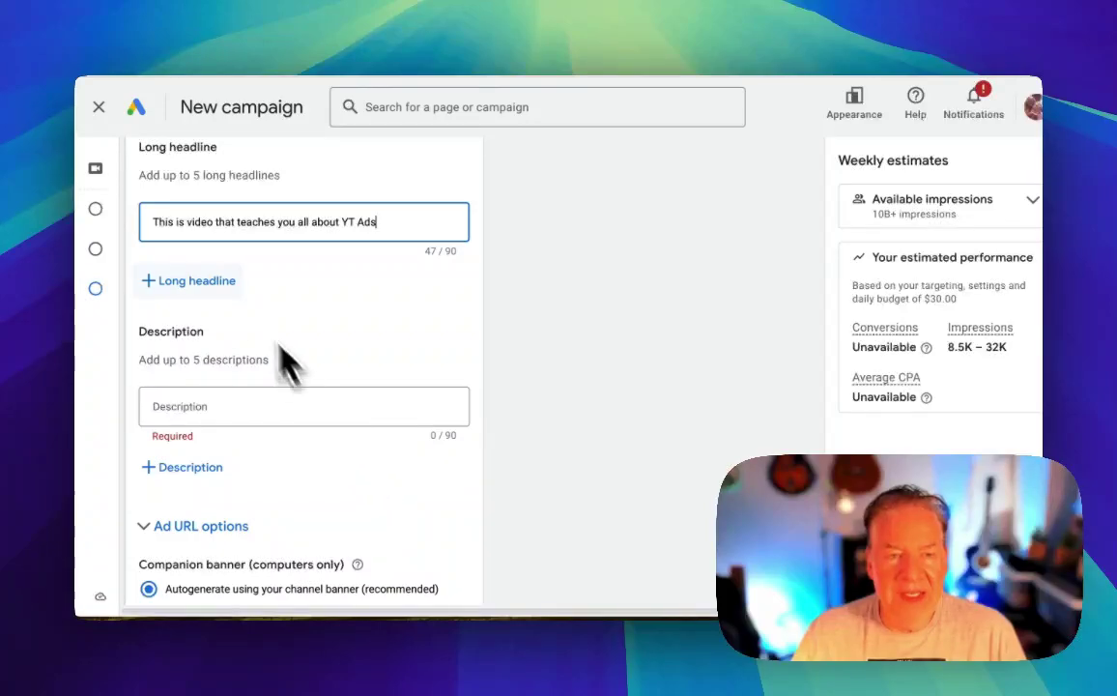
pyautogui.scroll(-1, 319, 333)
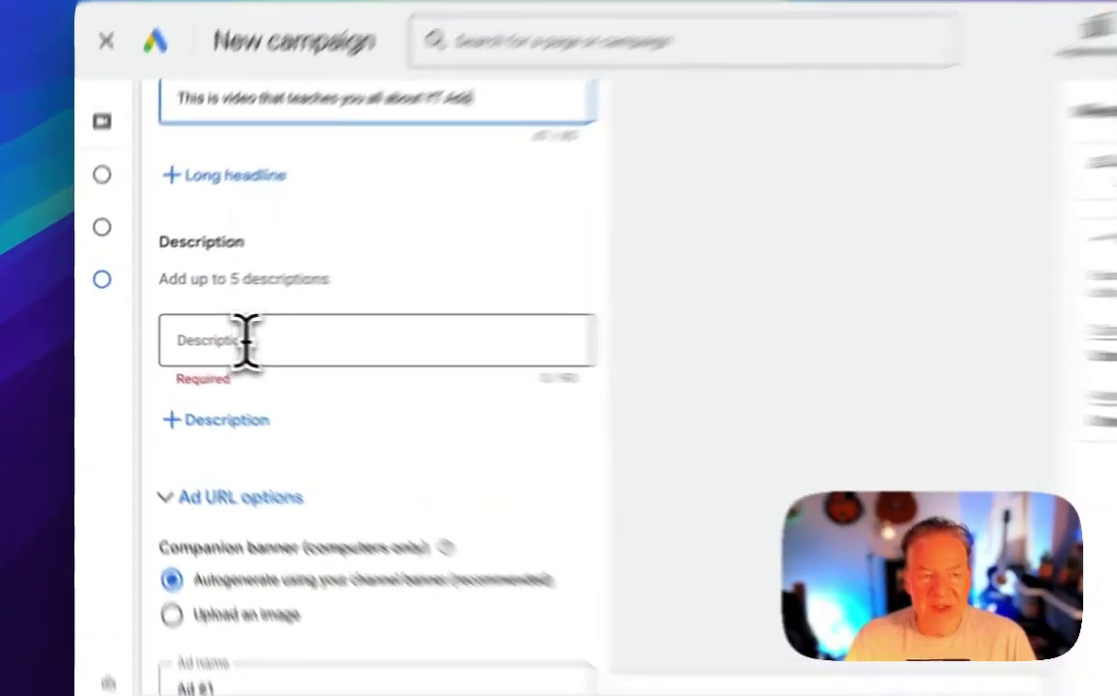
pyautogui.click(184, 334)
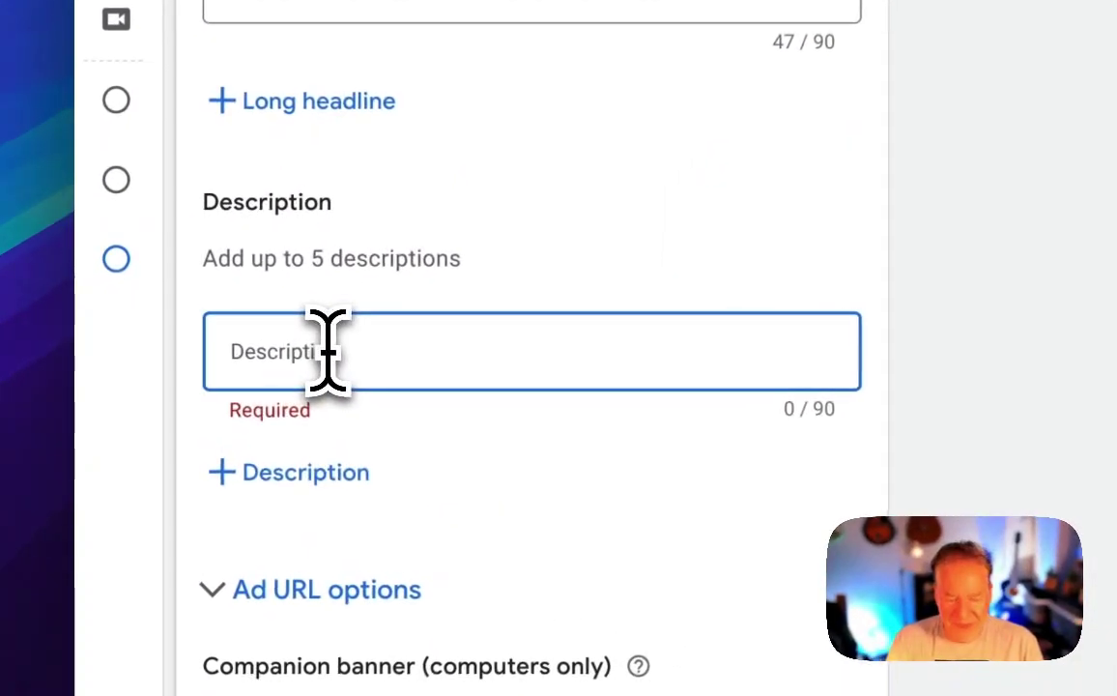
pyautogui.write('This is the description of the ')
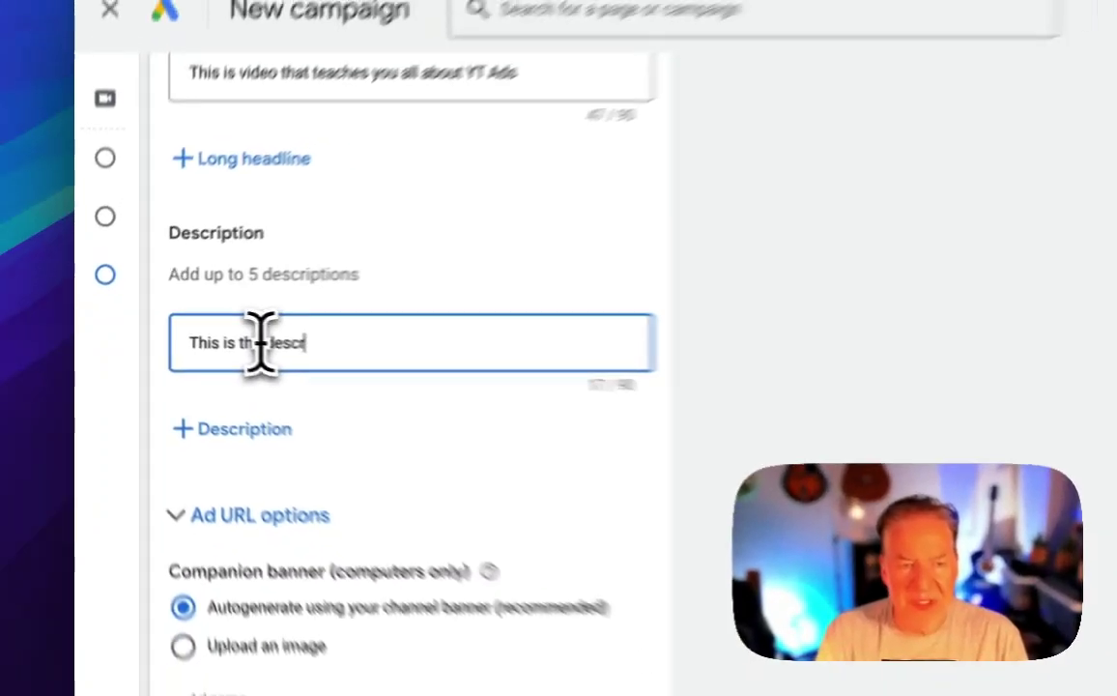
pyautogui.write('video')
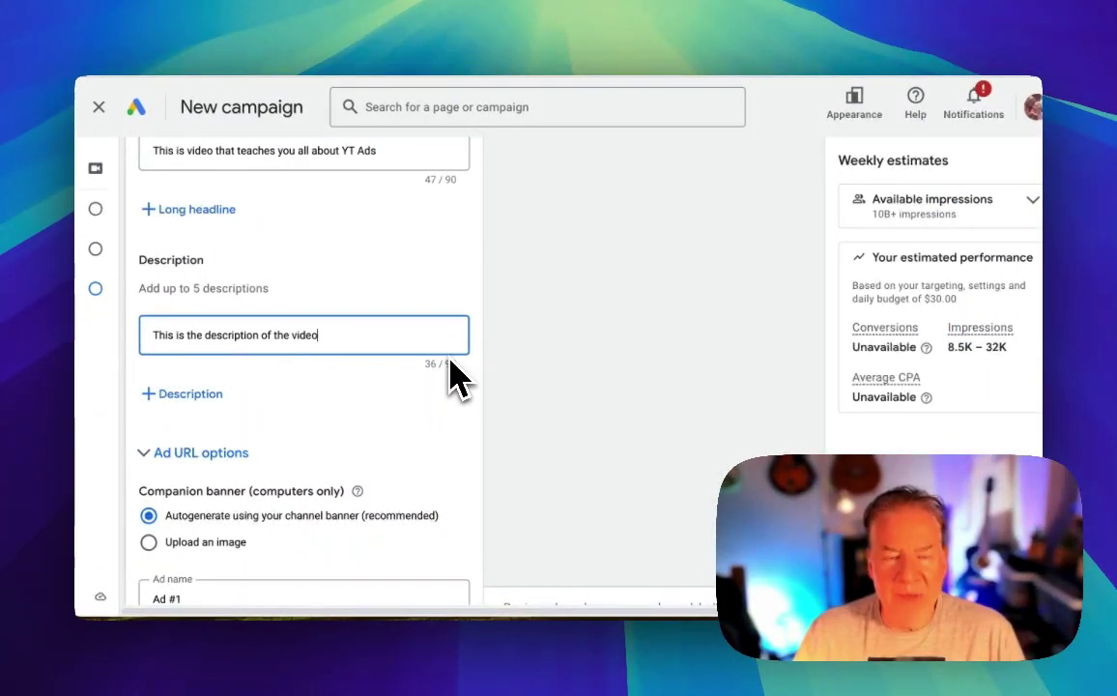
# Rename the video ad to "100k Growth Video 1".
pyautogui.scroll(5, 454, 381)
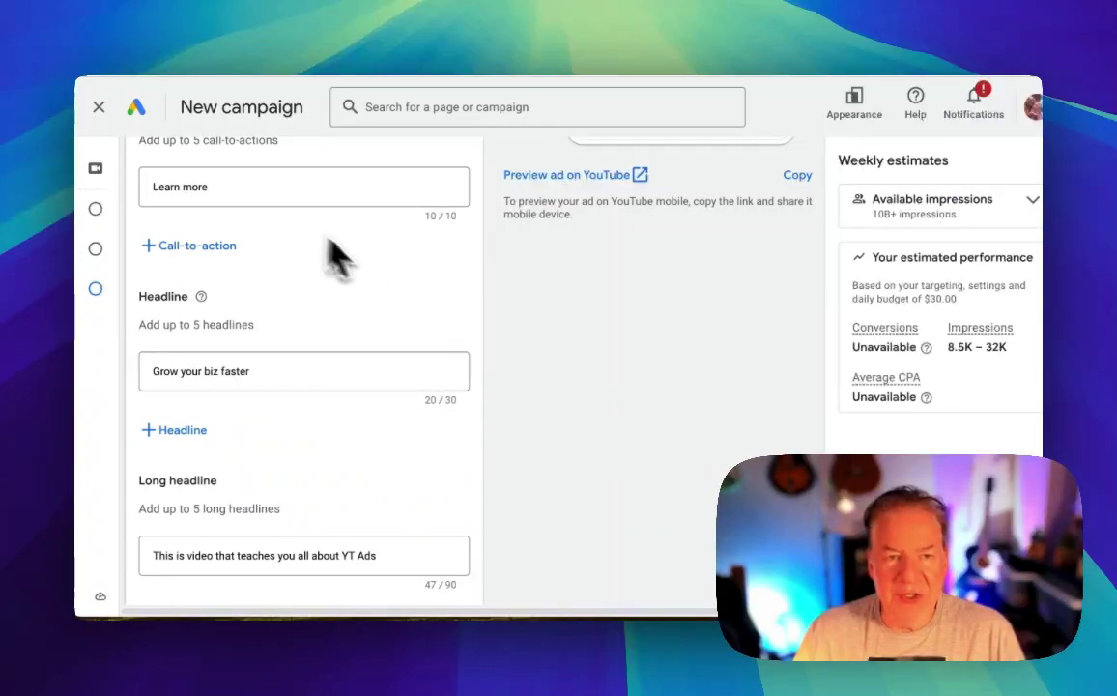
pyautogui.scroll(-5, 364, 317)
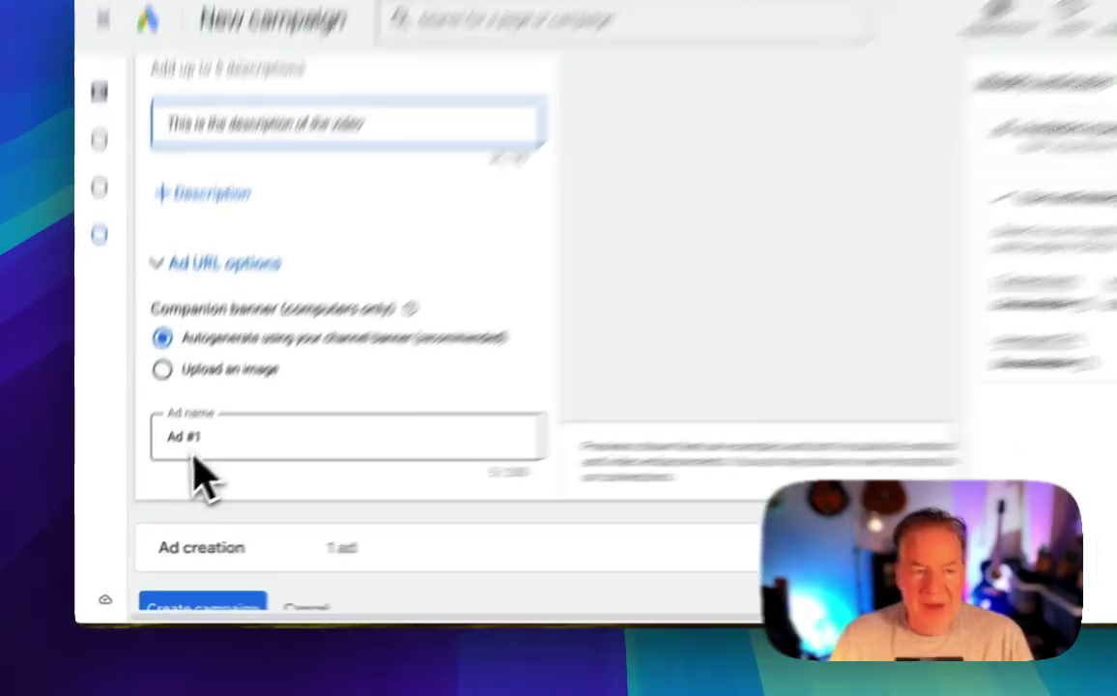
pyautogui.moveTo(183, 466); pyautogui.dragTo(137, 464)
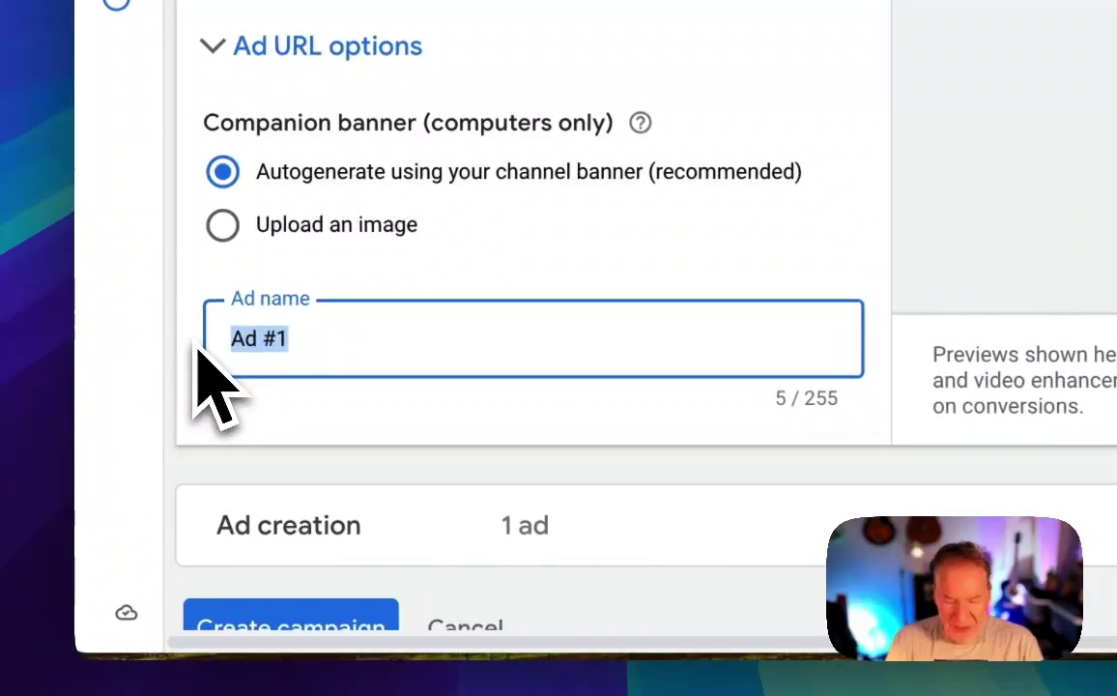
pyautogui.write('100k Gr')
pyautogui.write('owth Video ')
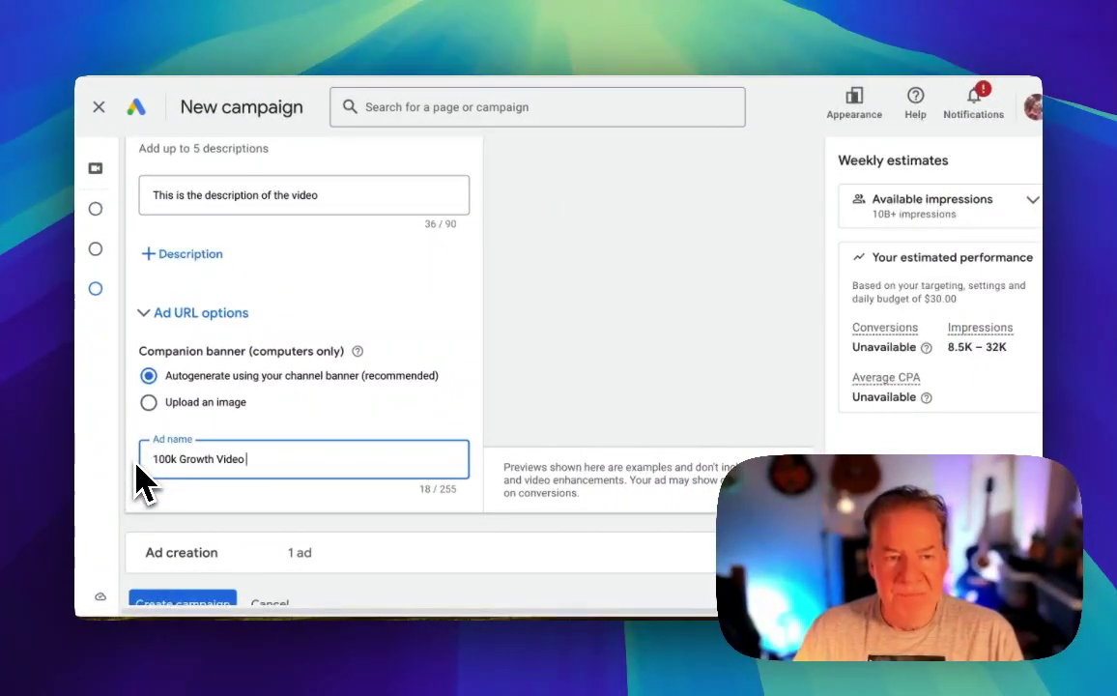
pyautogui.write('1')
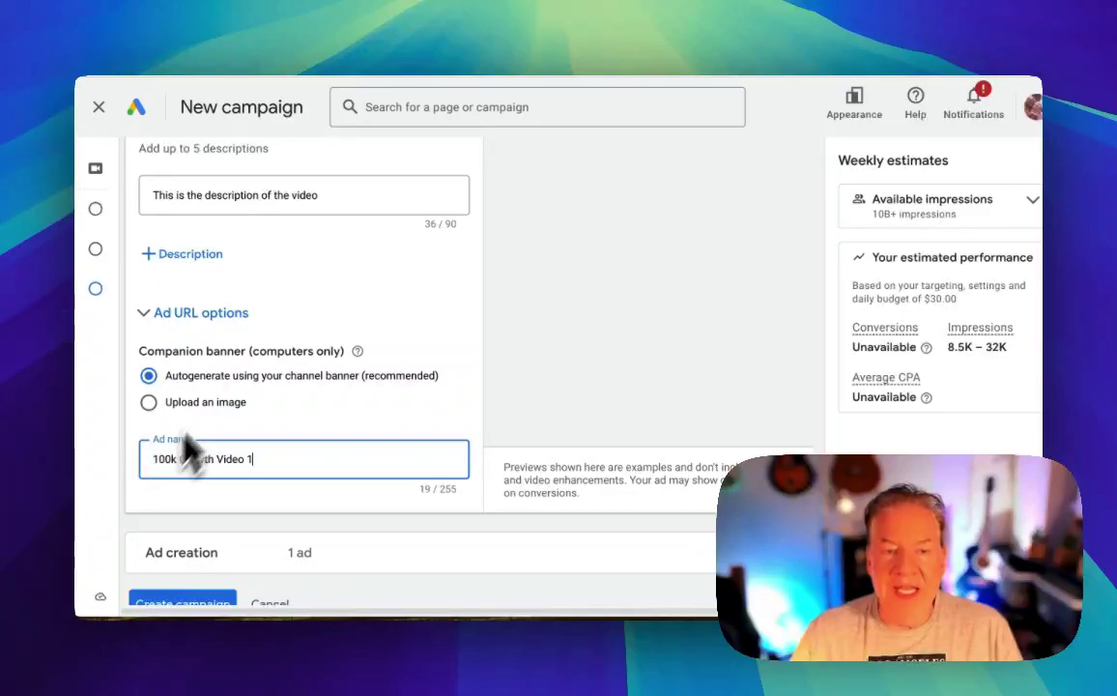
# Check the ad listed under ad creation and create the campaign.
pyautogui.scroll(-2, 454, 392)
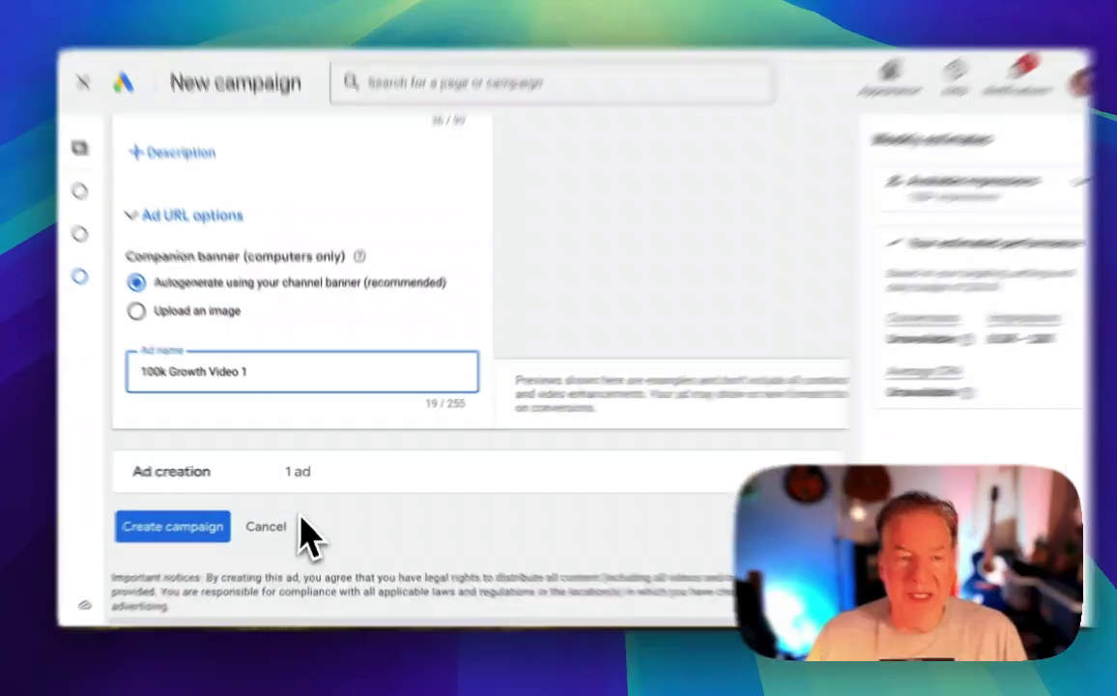
pyautogui.click(402, 478)
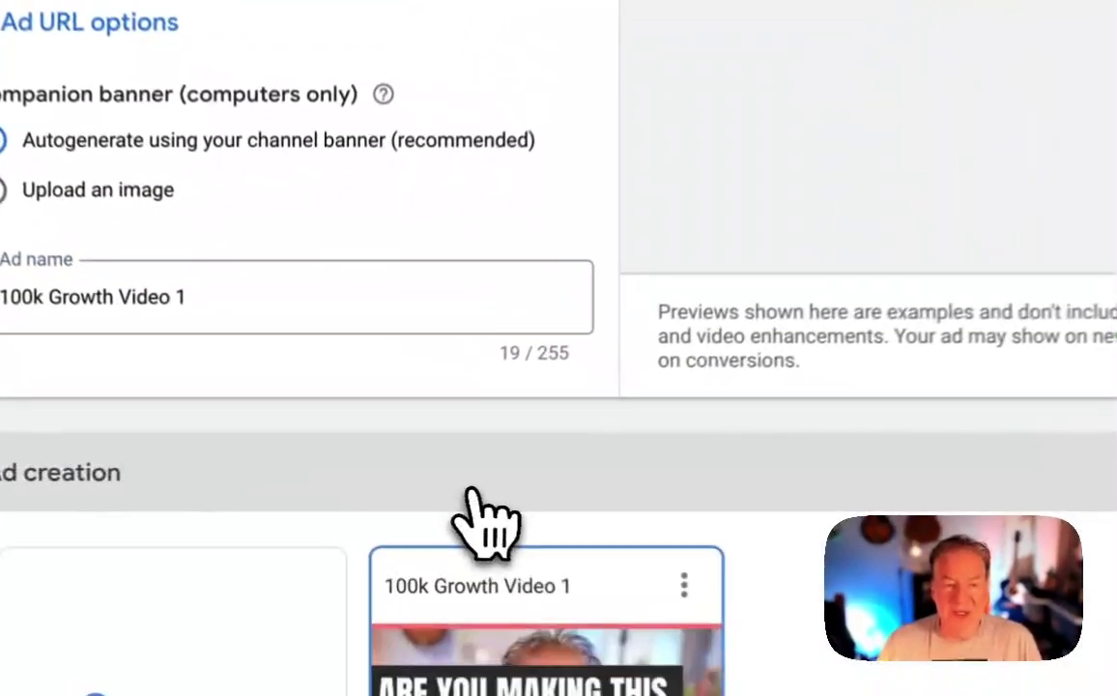
pyautogui.scroll(-4, 473, 483)
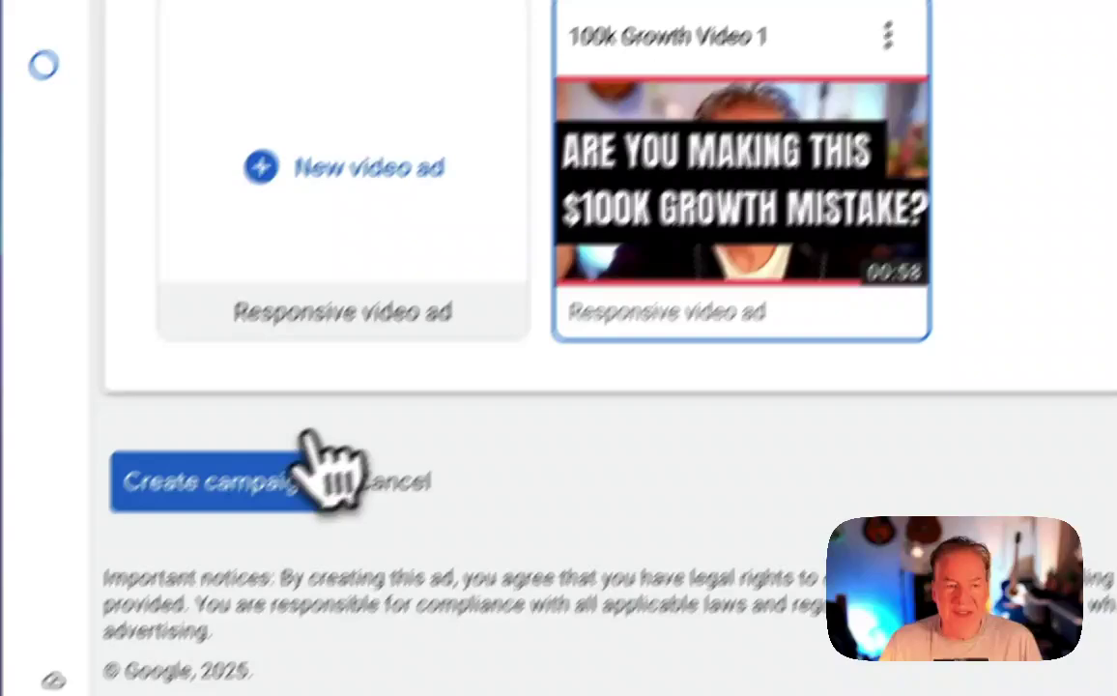
pyautogui.click(311, 433)
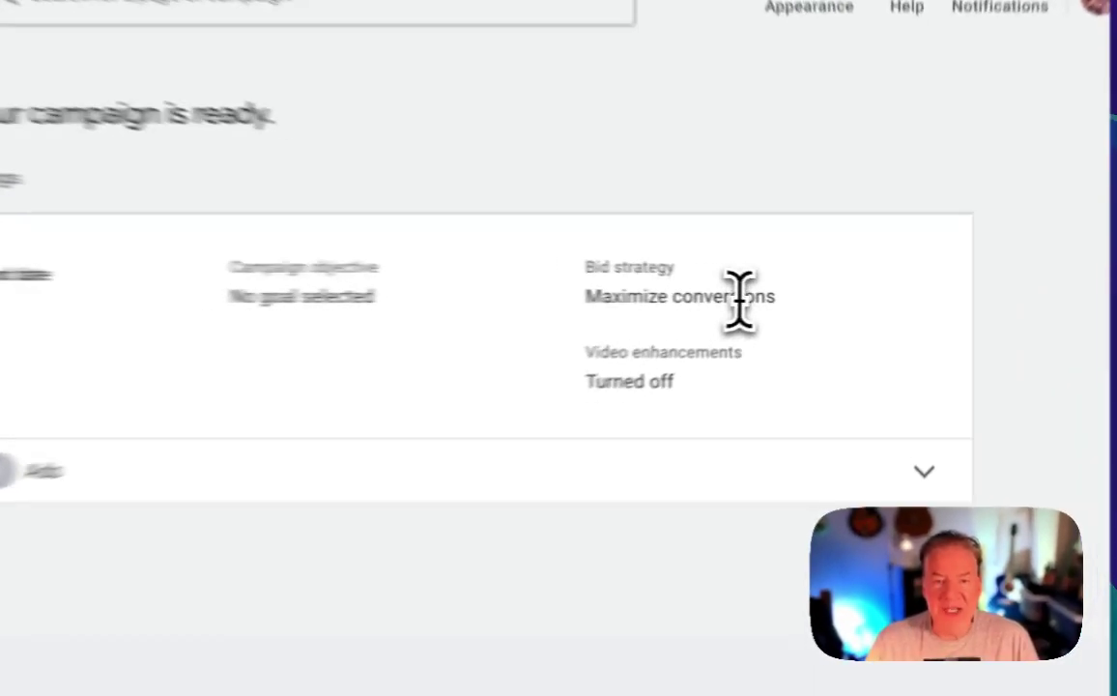
# Review the bid strategy and video enhancements in the campaign summary and continue to the campaign overview.
pyautogui.moveTo(740, 298); pyautogui.dragTo(577, 302)
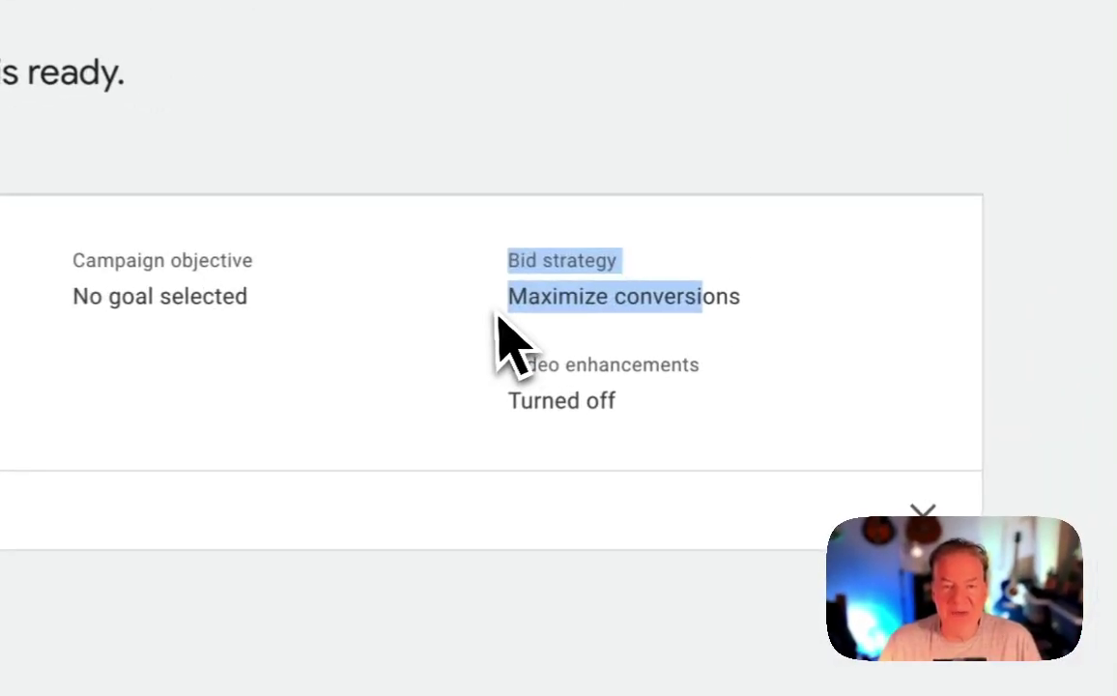
pyautogui.click(724, 305)
pyautogui.moveTo(687, 389); pyautogui.dragTo(560, 376)
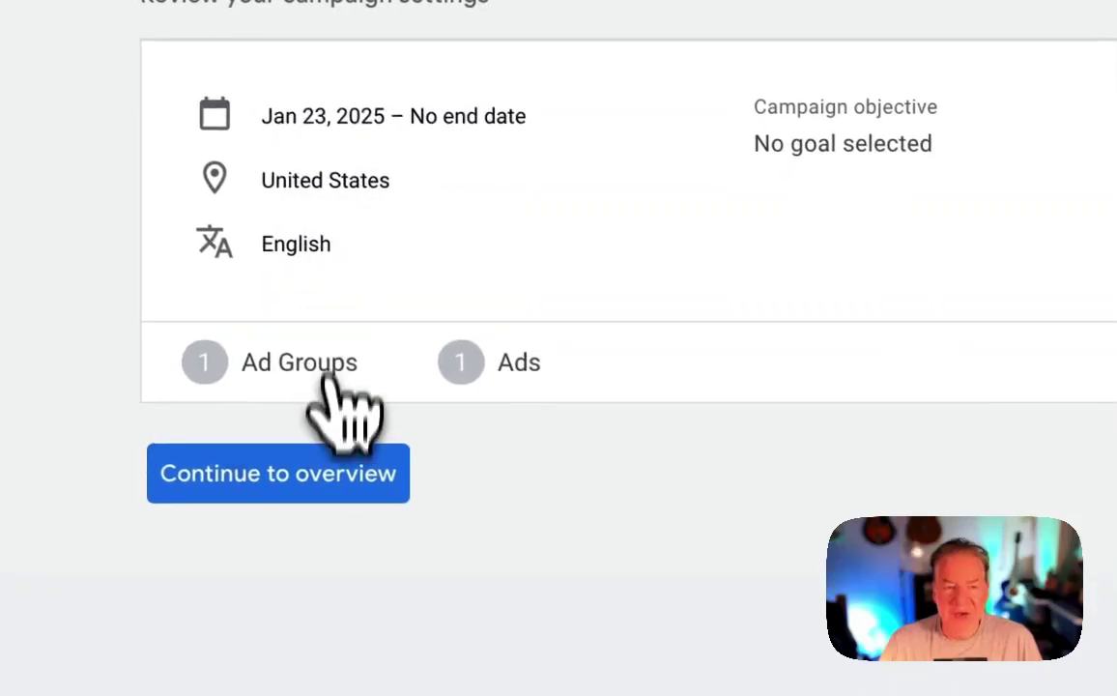
pyautogui.click(302, 500)
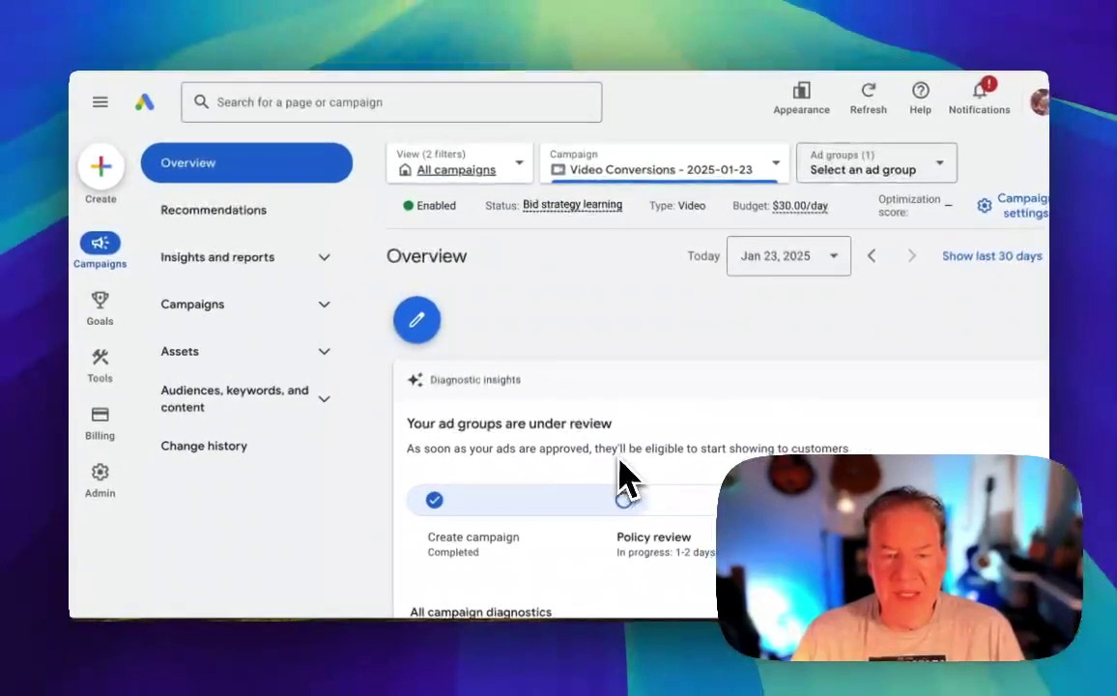
# Examine the new campaign's overview, including its review progress, campaign diagnostics, targeted locations and video ad status.
pyautogui.scroll(-1, 633, 502)
pyautogui.scroll(-1, 609, 466)
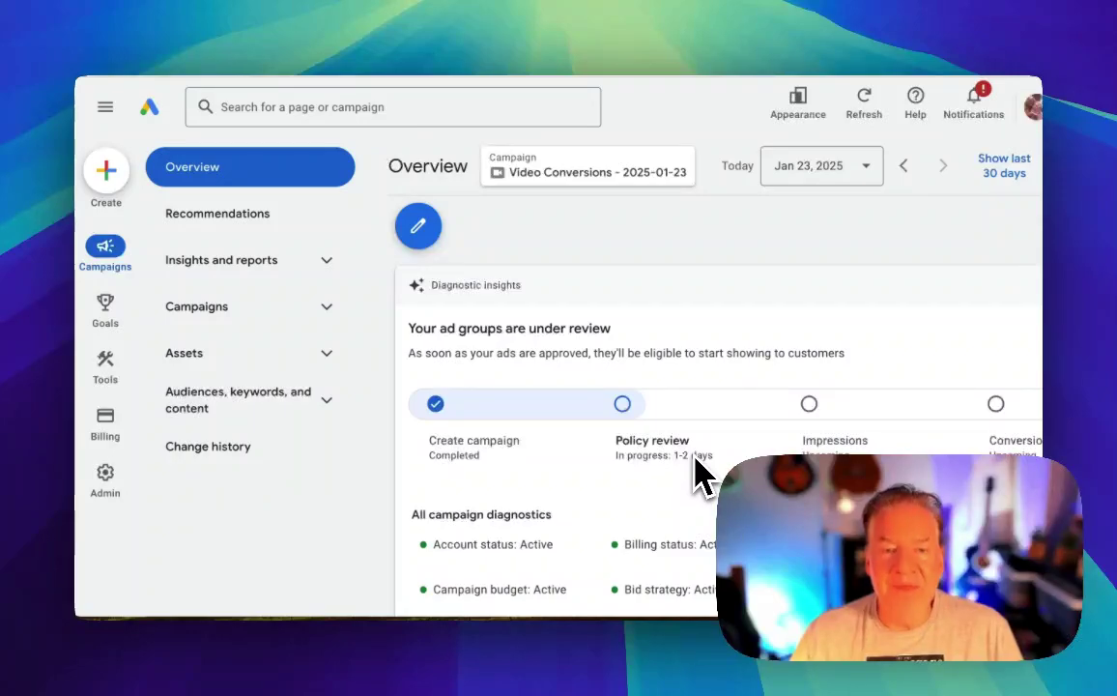
pyautogui.scroll(-2, 720, 475)
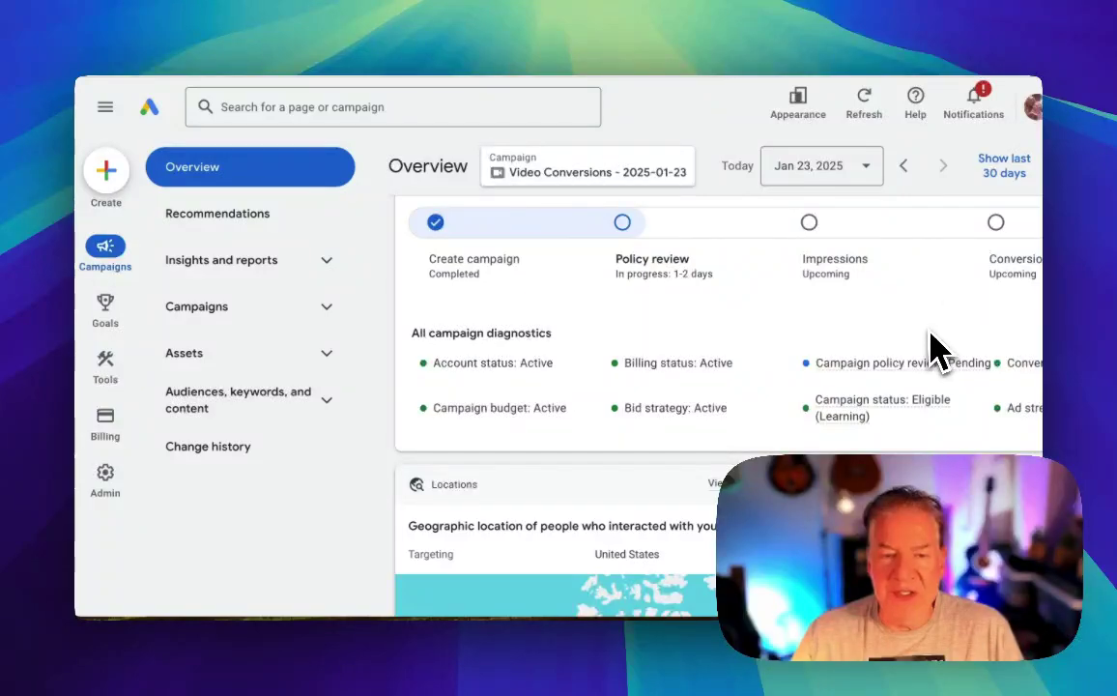
pyautogui.scroll(-1, 933, 349)
pyautogui.scroll(-1, 933, 349)
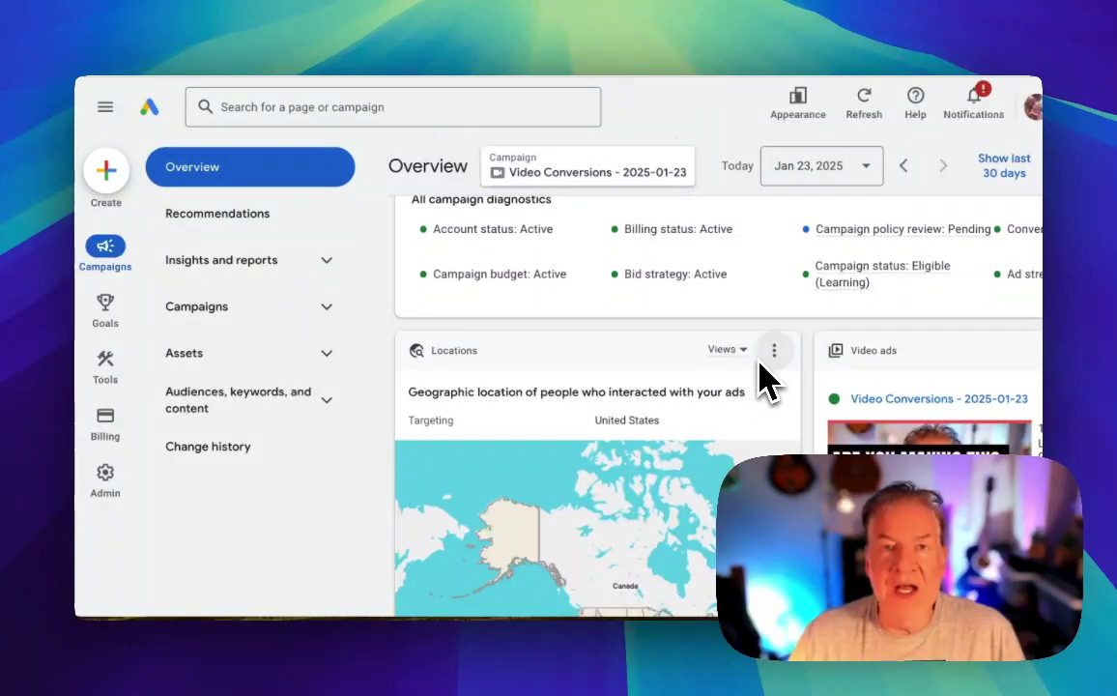
pyautogui.scroll(-1, 766, 321)
pyautogui.scroll(-3, 766, 322)
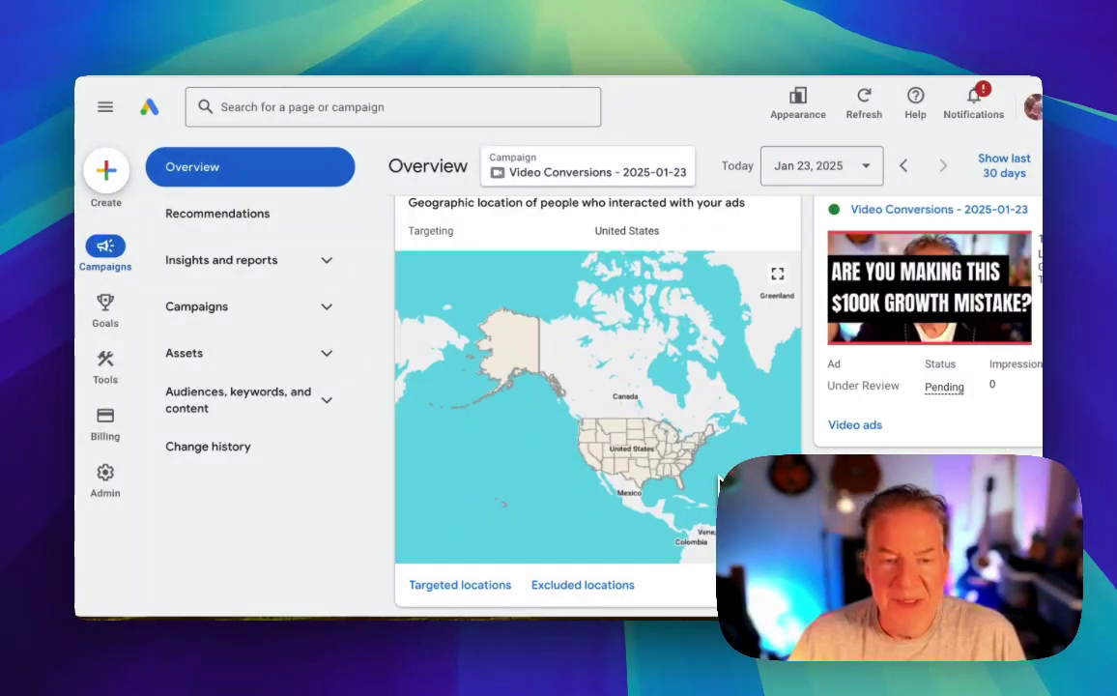
pyautogui.scroll(-1, 766, 321)
pyautogui.scroll(10, 766, 322)
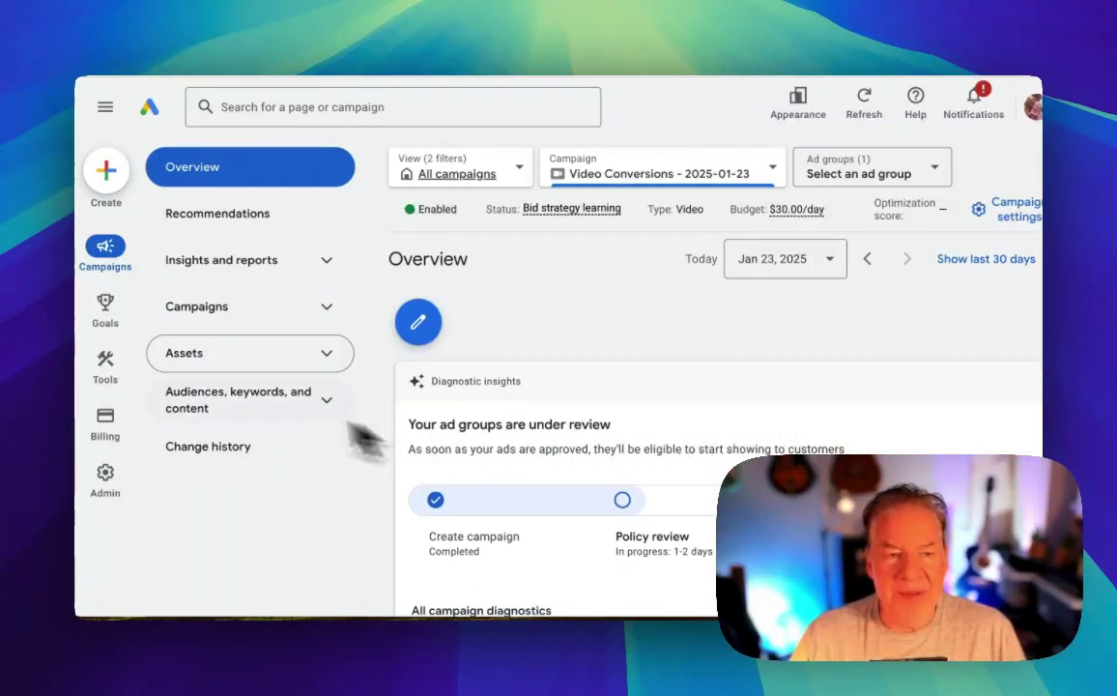
# Open the campaigns list and display the settings of the new Video Conversions campaign.
pyautogui.click(198, 309)
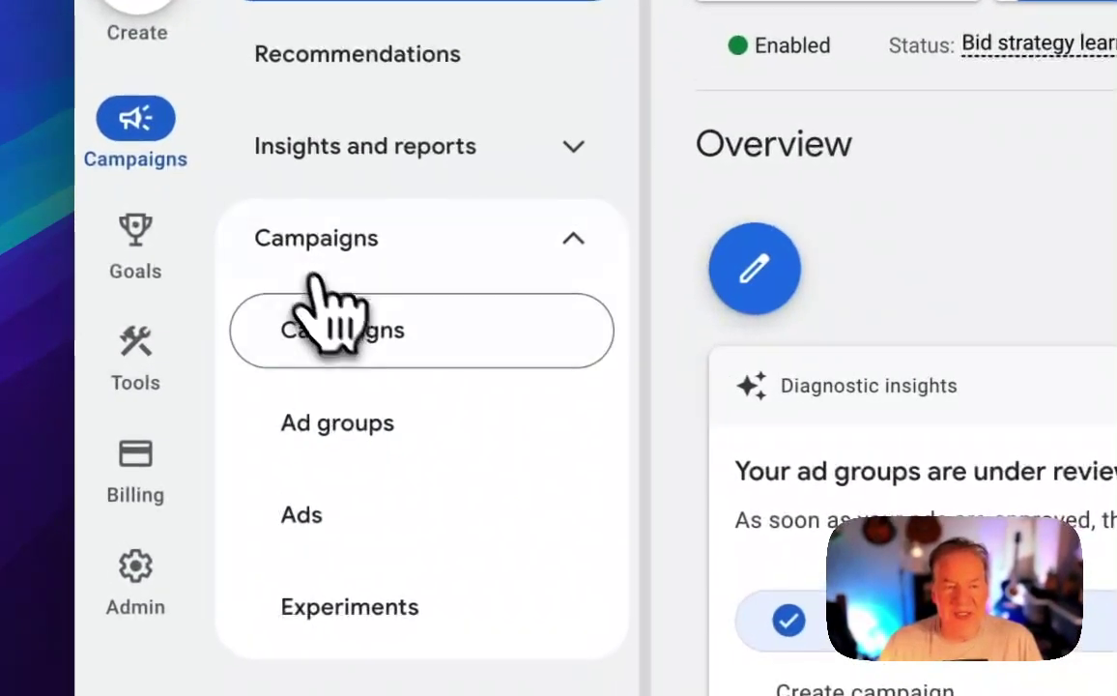
pyautogui.click(347, 326)
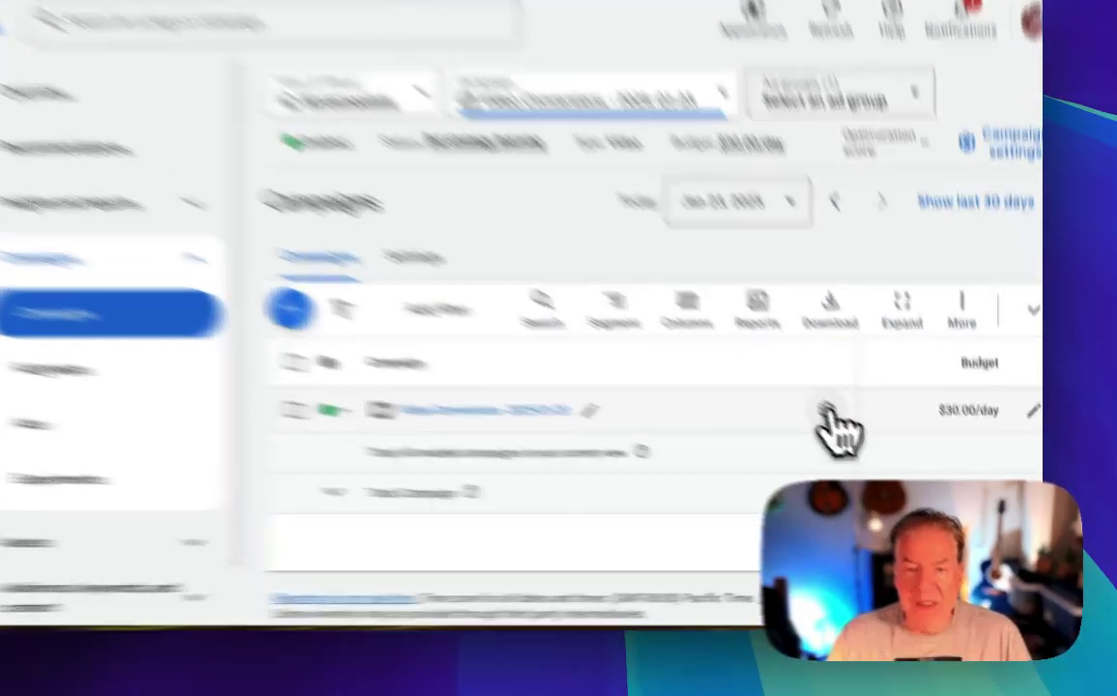
pyautogui.click(861, 435)
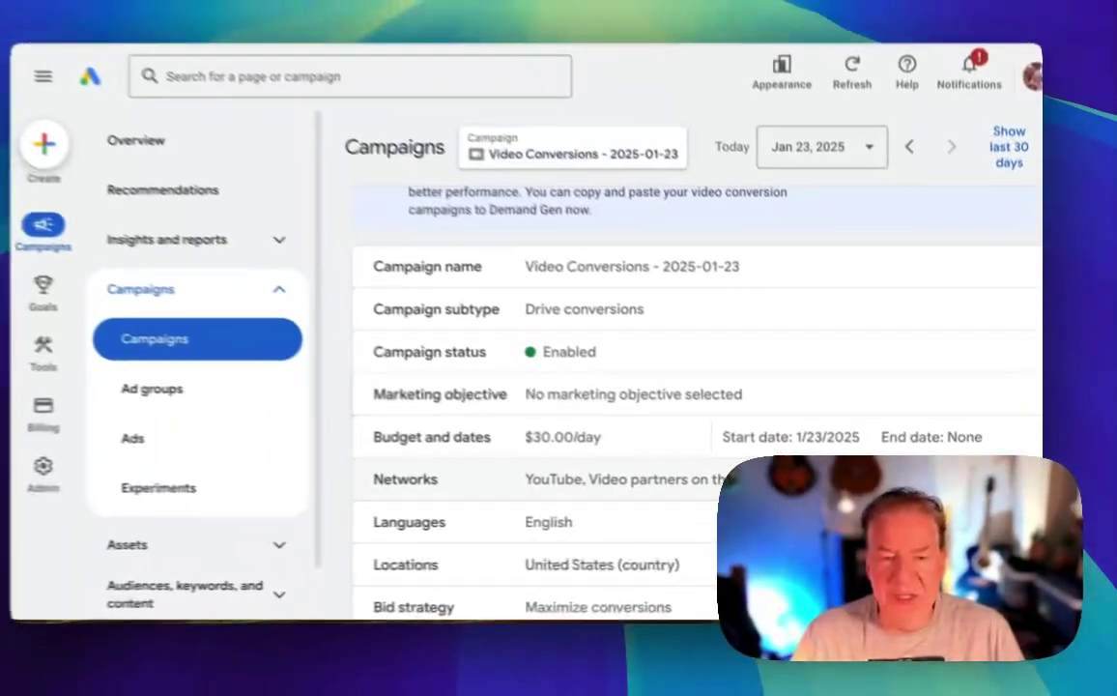
# Review the Video Conversions campaign's settings and expand its additional settings, including goals, devices, frequency capping and video enhancements.
pyautogui.scroll(-3, 677, 435)
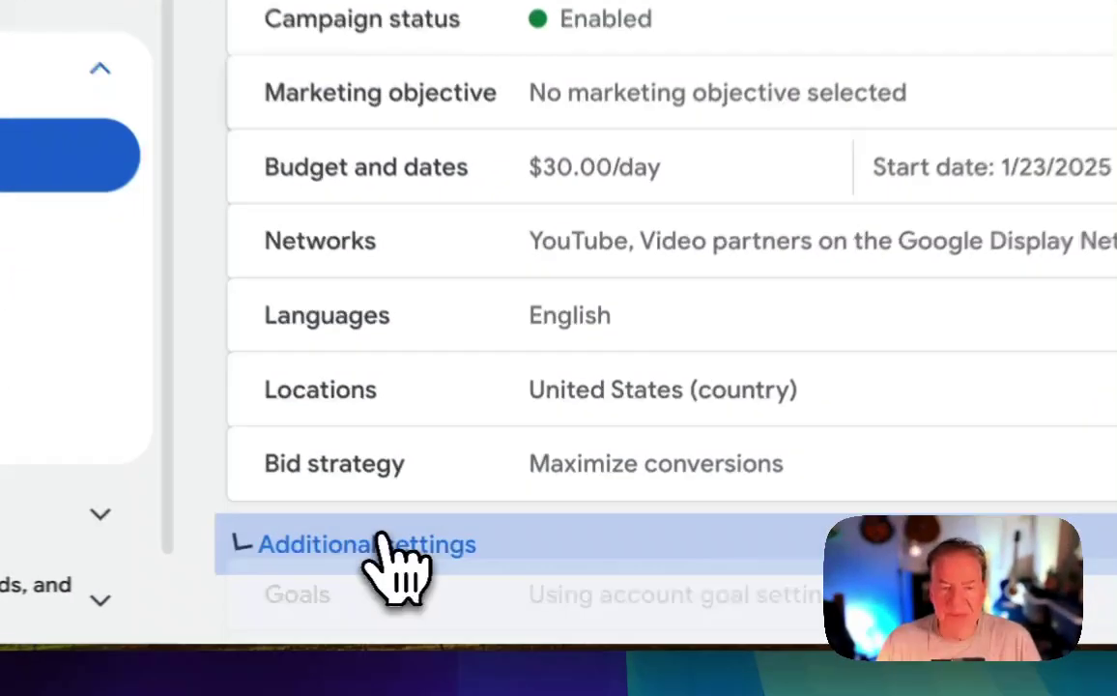
pyautogui.click(509, 570)
pyautogui.scroll(-3, 664, 531)
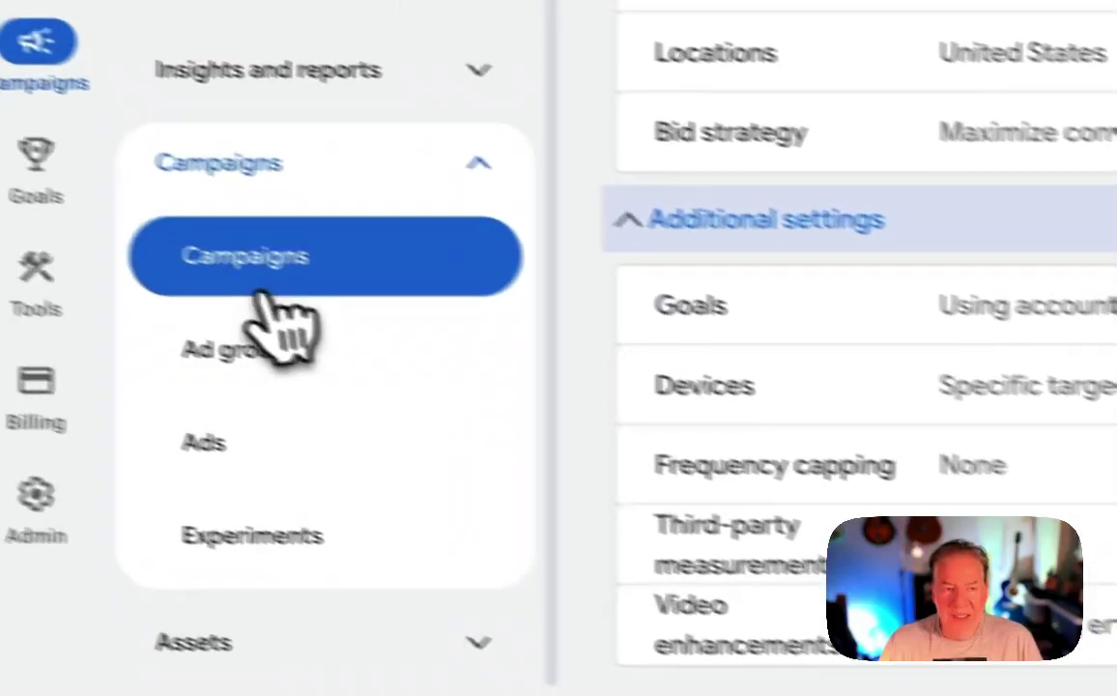
# Open the settings of the Video Conversions campaign's ad group and expand the optimized targeting option.
pyautogui.click(309, 280)
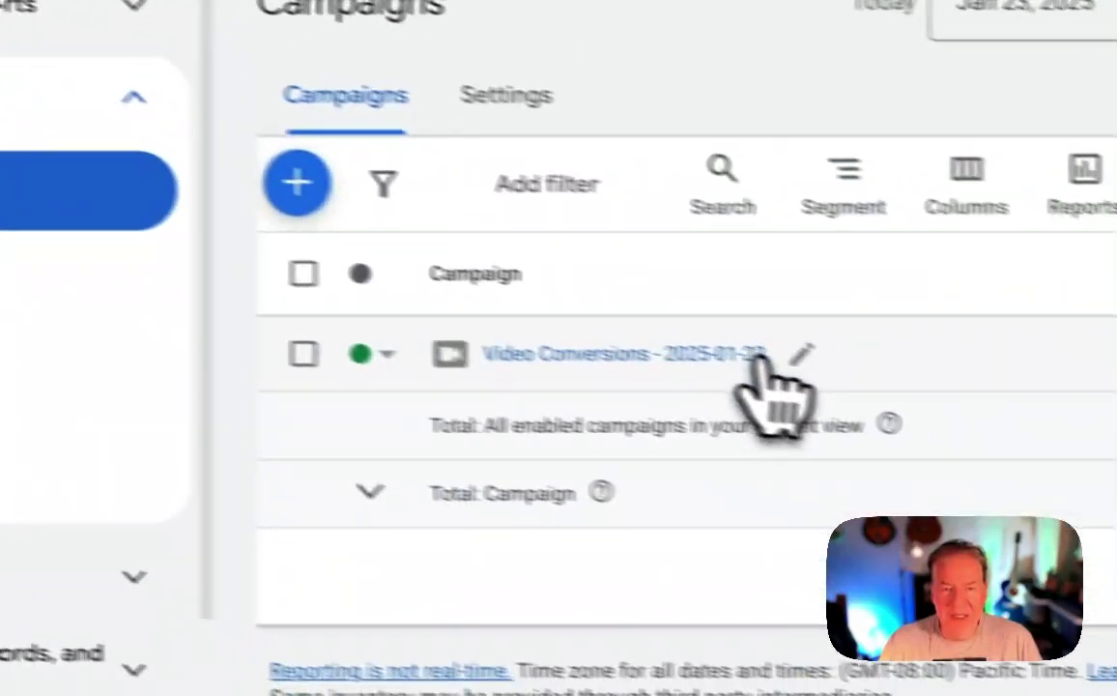
pyautogui.click(763, 358)
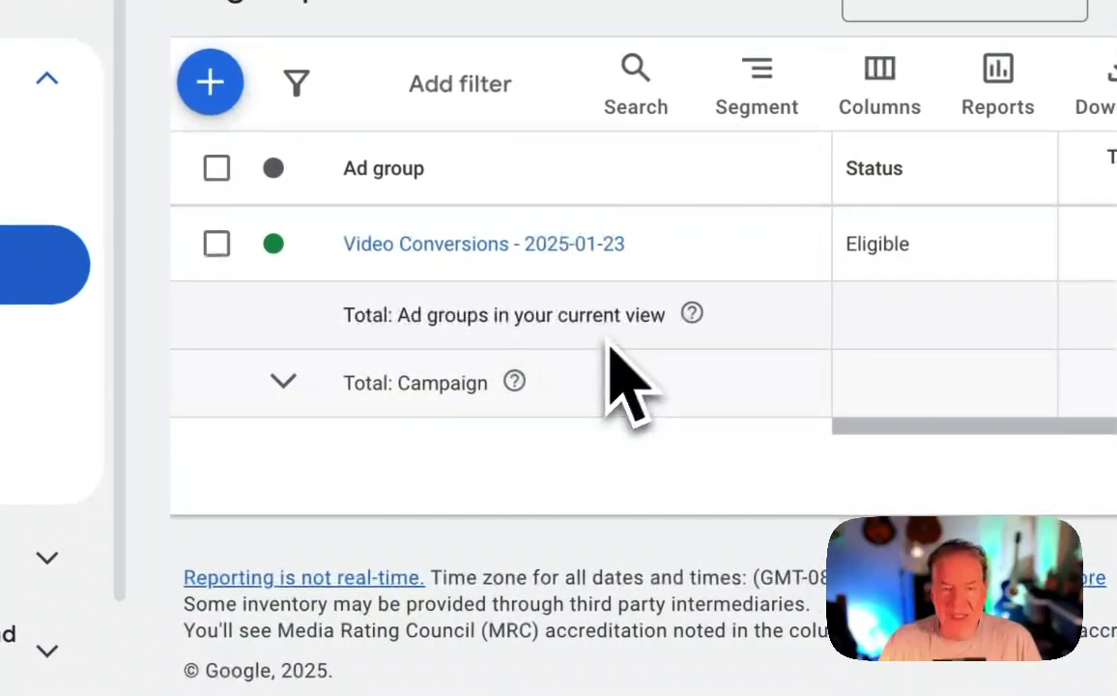
pyautogui.moveTo(740, 250)
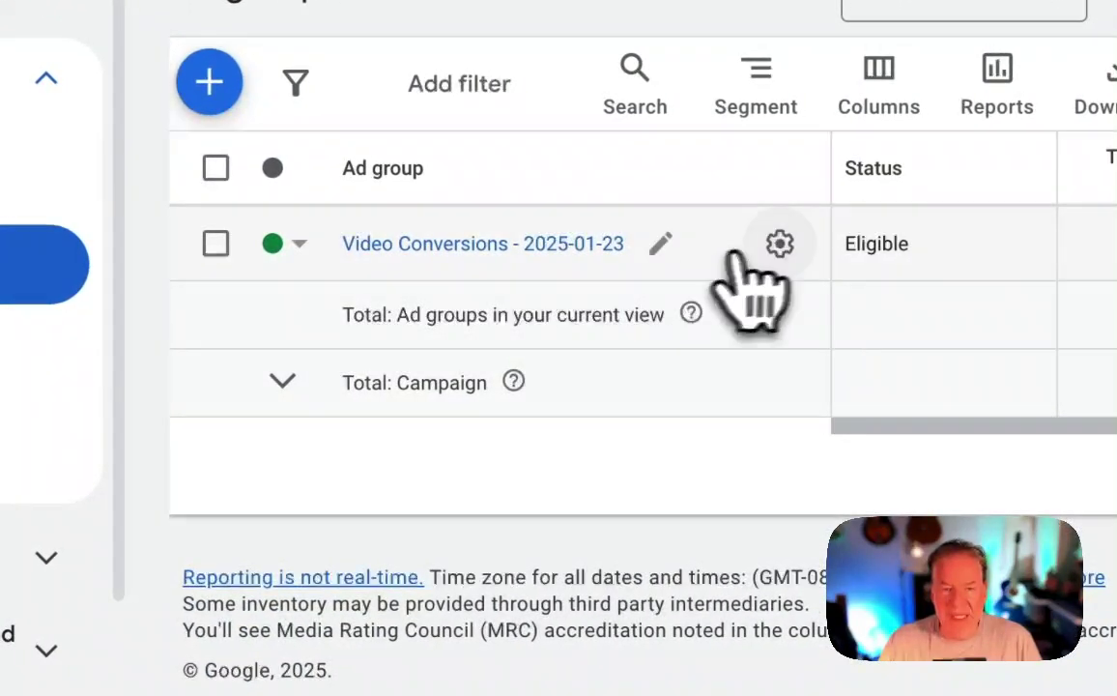
pyautogui.click(780, 244)
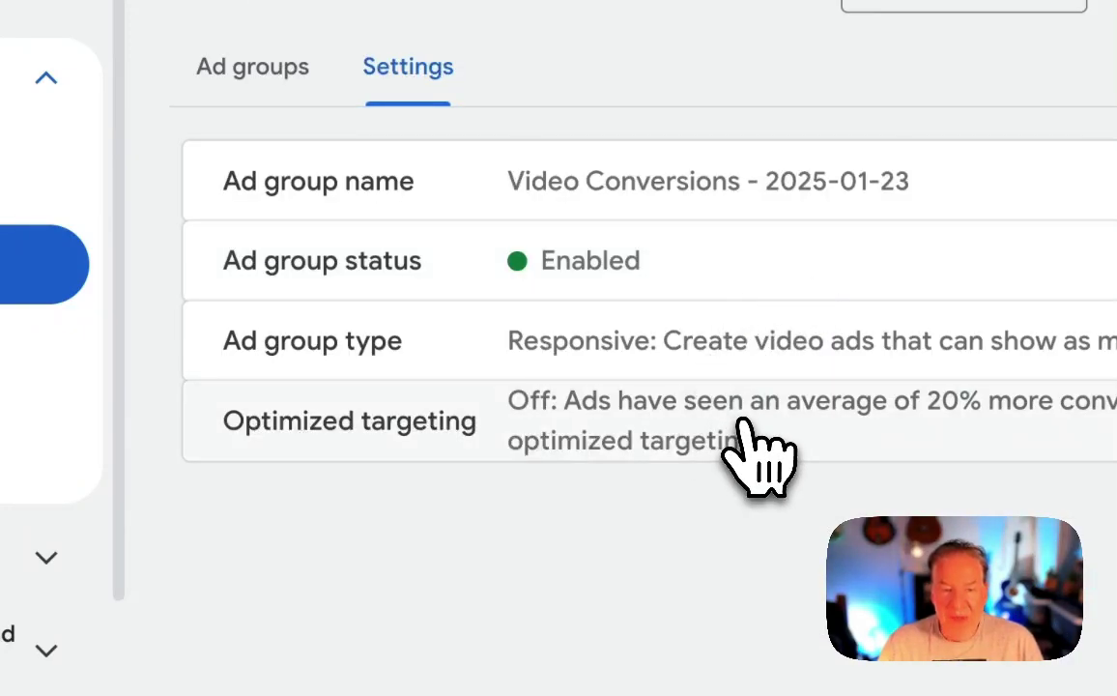
pyautogui.click(744, 425)
pyautogui.scroll(-2, 759, 430)
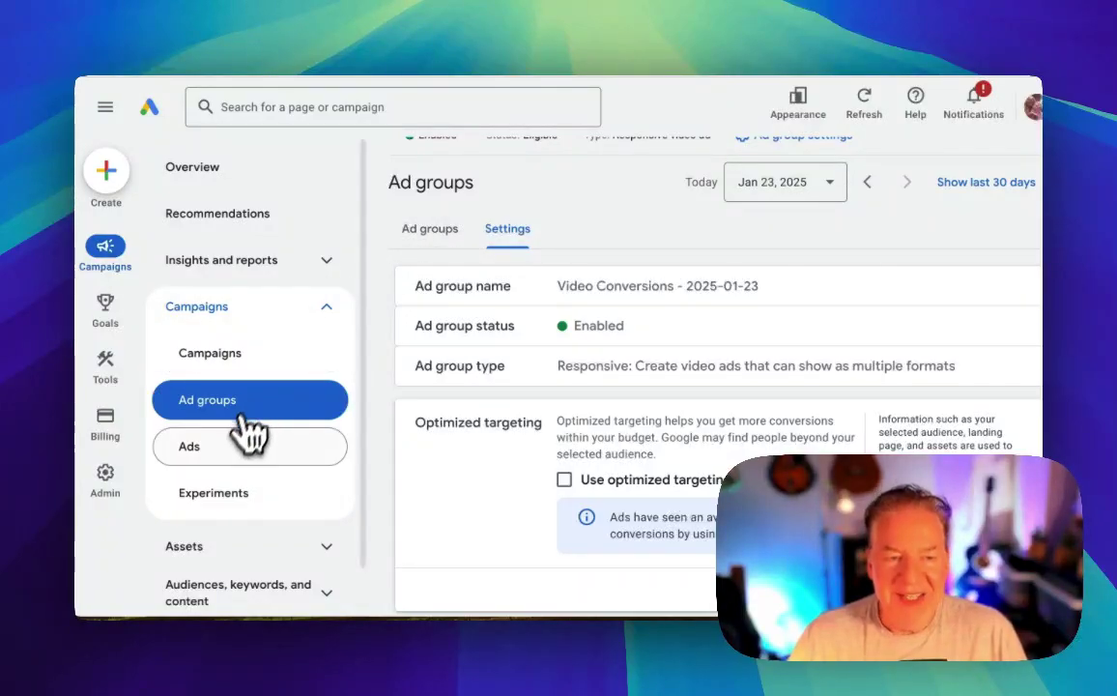
# Check the review status of the ad in the ad group and view the column sets available for the ads table.
pyautogui.click(225, 447)
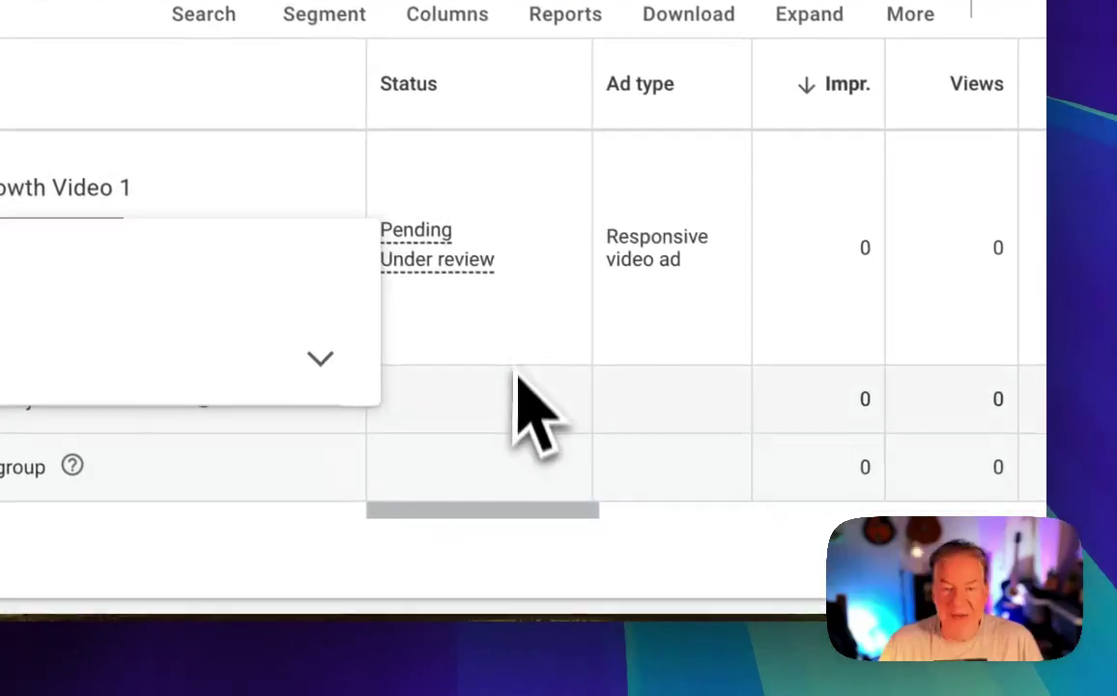
pyautogui.moveTo(491, 506); pyautogui.dragTo(524, 491)
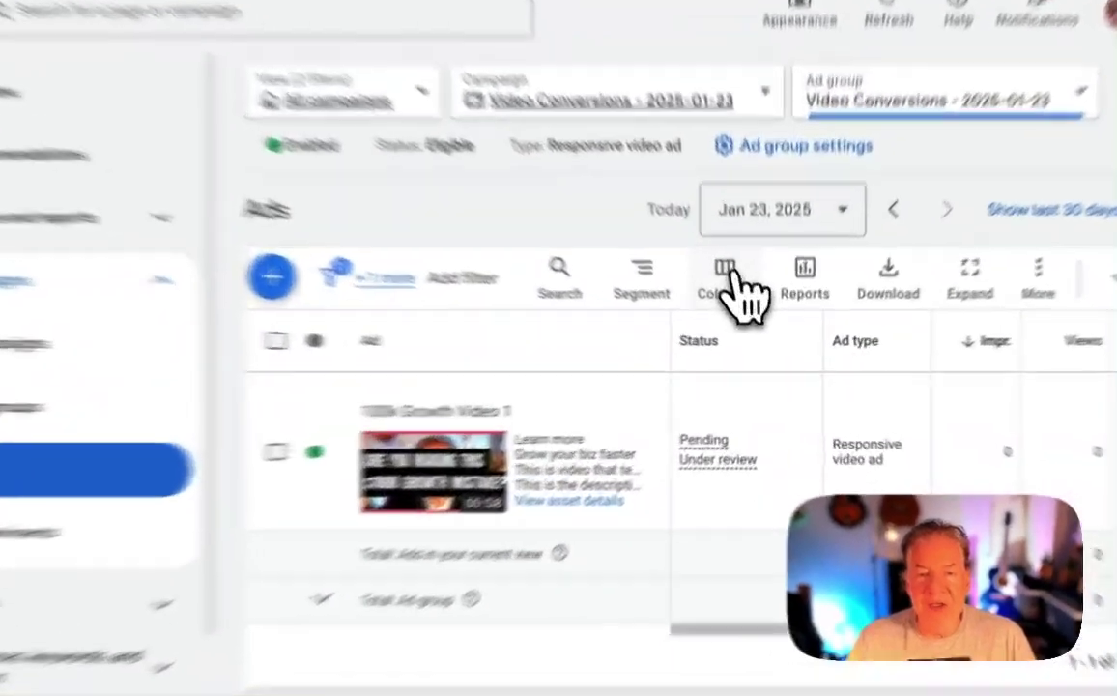
pyautogui.click(744, 303)
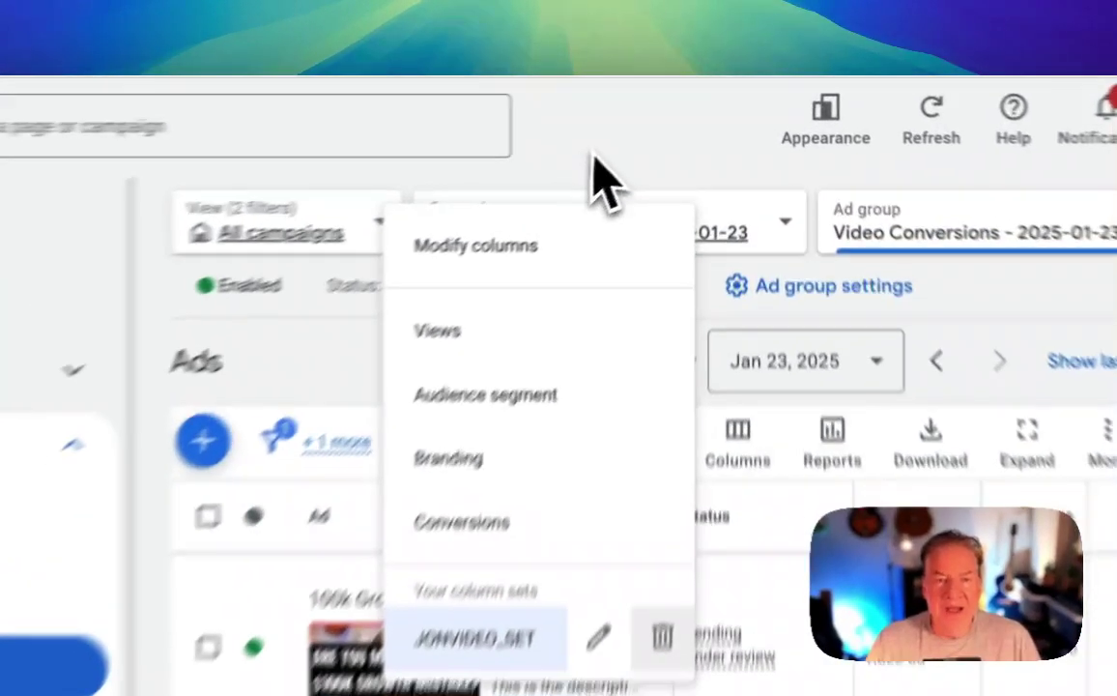
pyautogui.click(662, 114)
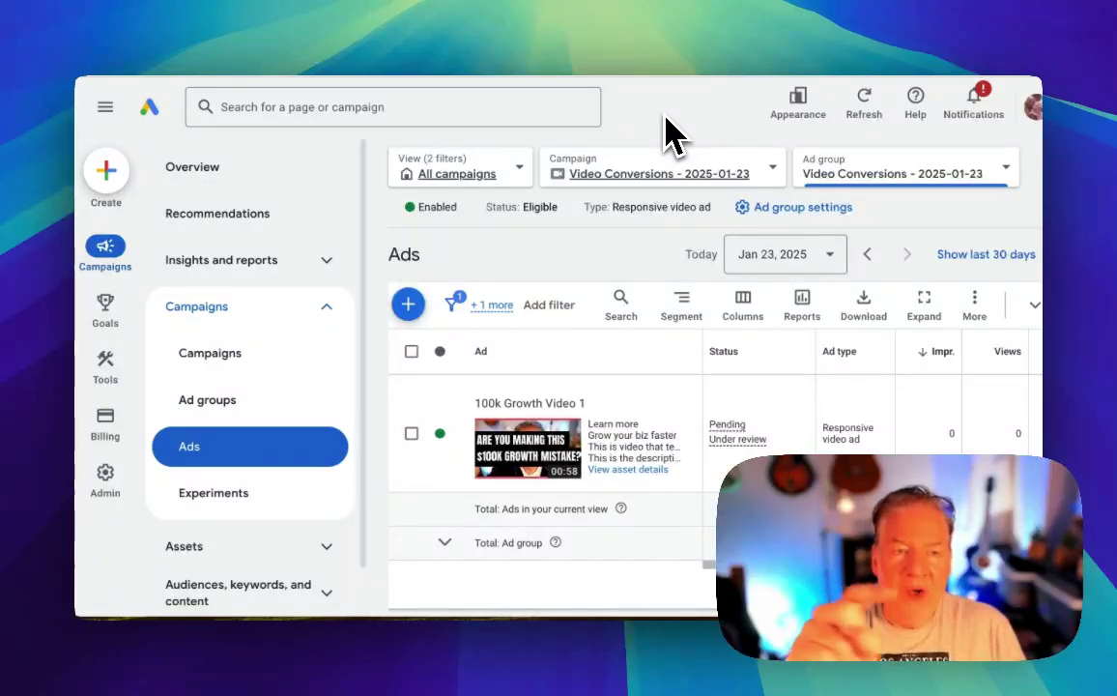
# Return to the campaigns list from the ad group's ads.
pyautogui.moveTo(116, 333)
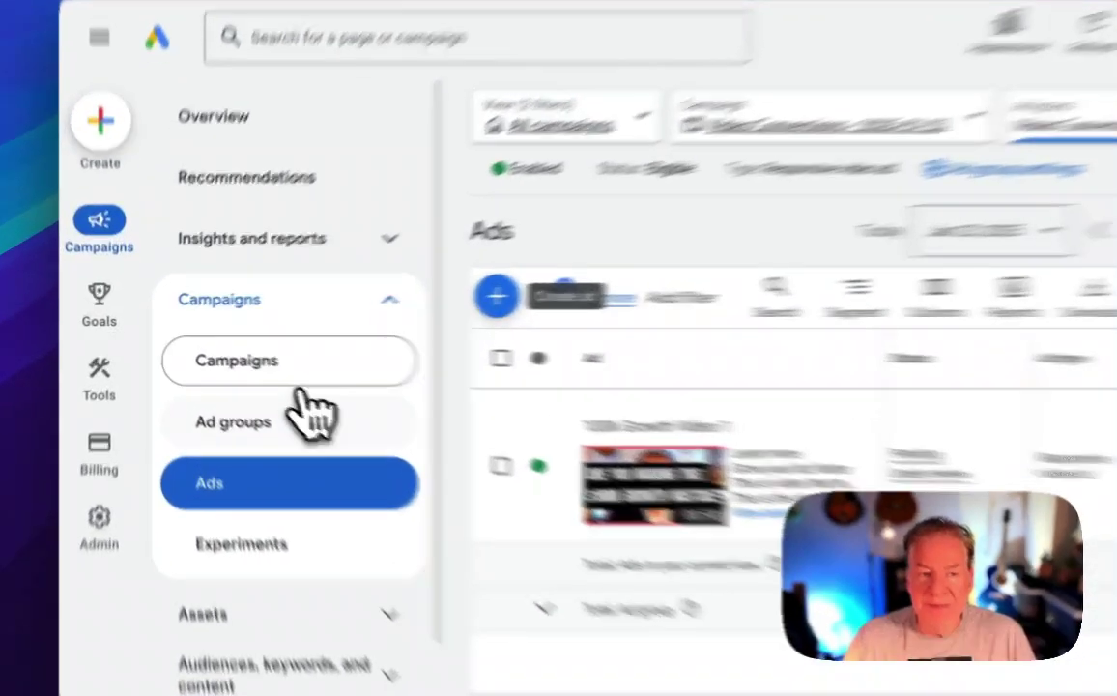
pyautogui.click(237, 353)
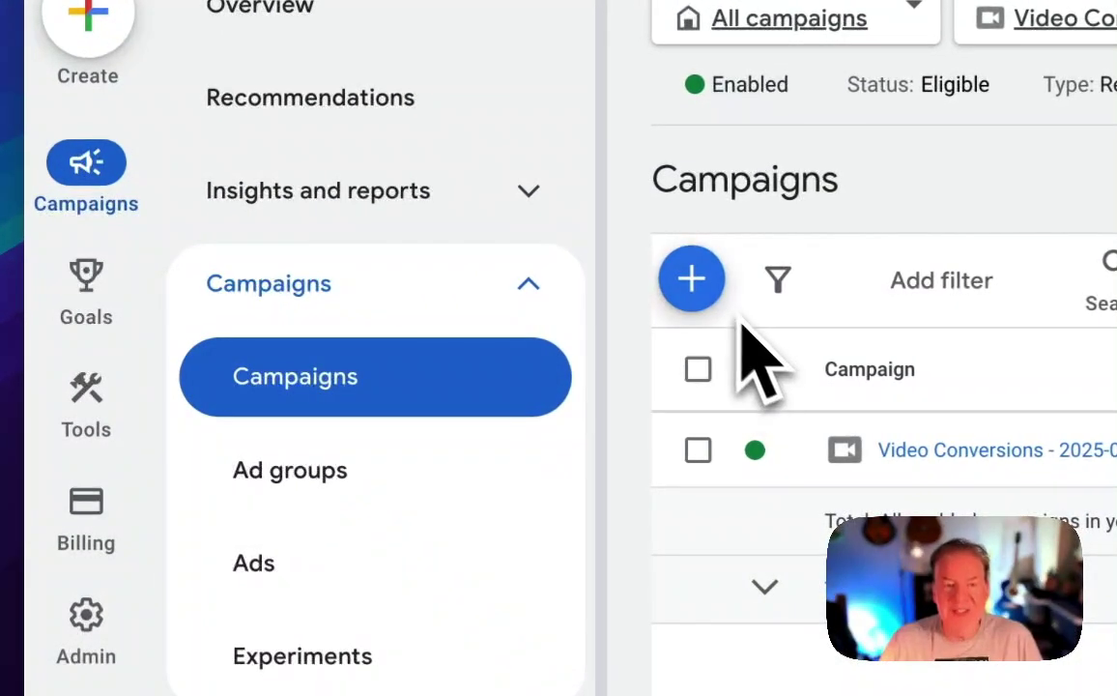